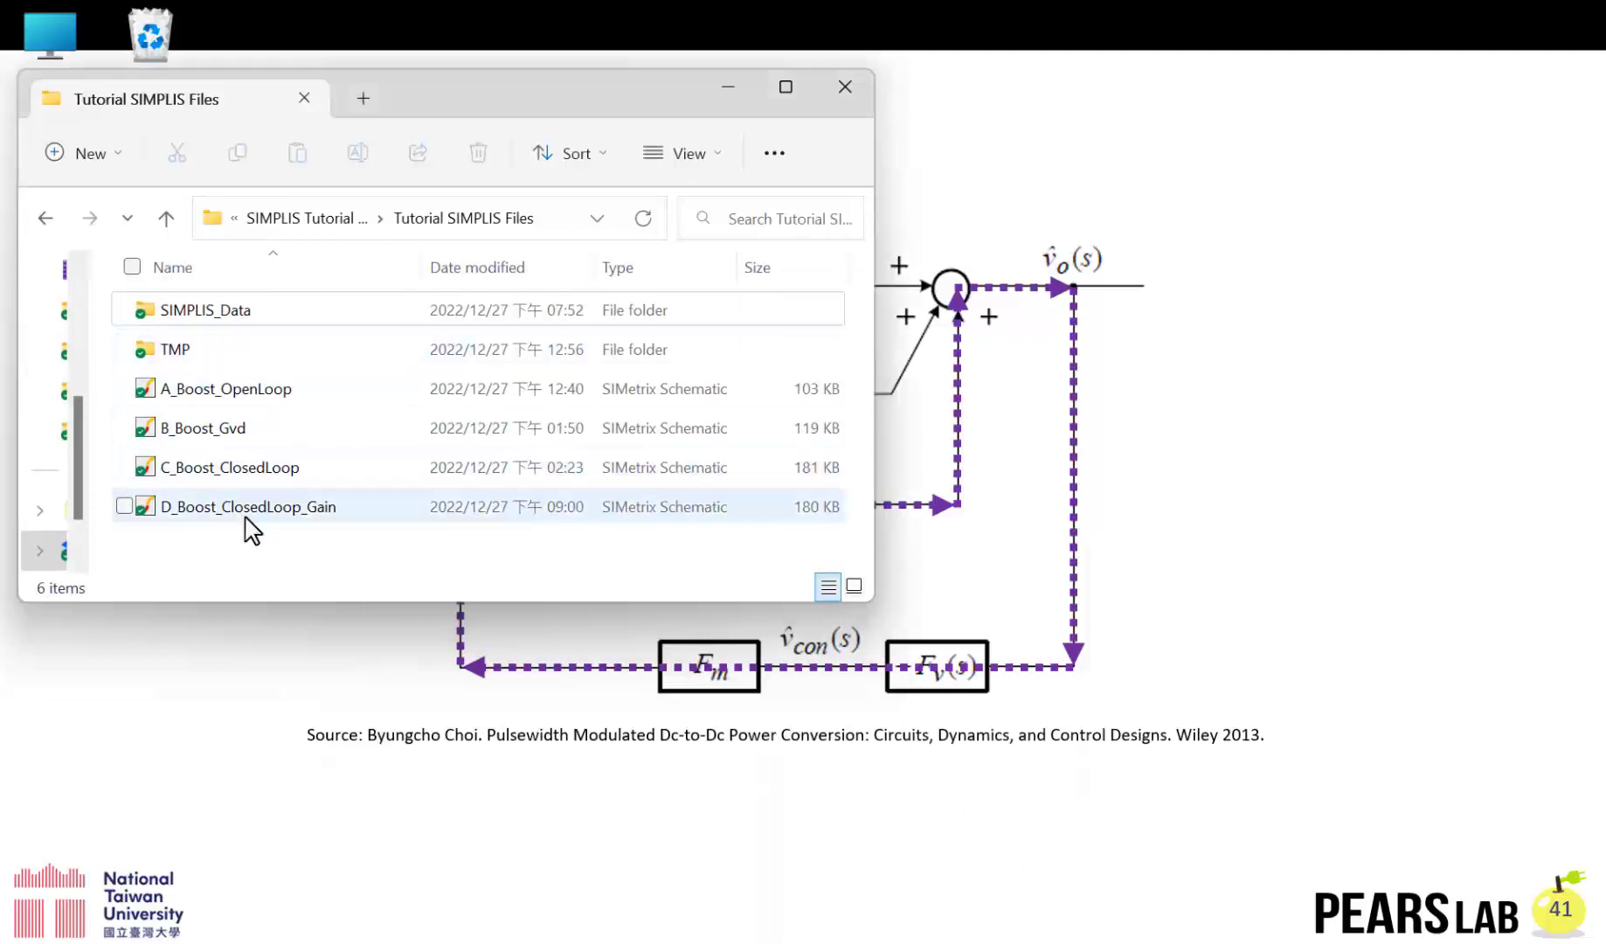
Launch D_Boost_ClosedLoop_Gain from the Tutorial SIMPLIS Files folder in SIMetrix
double_click(245, 518)
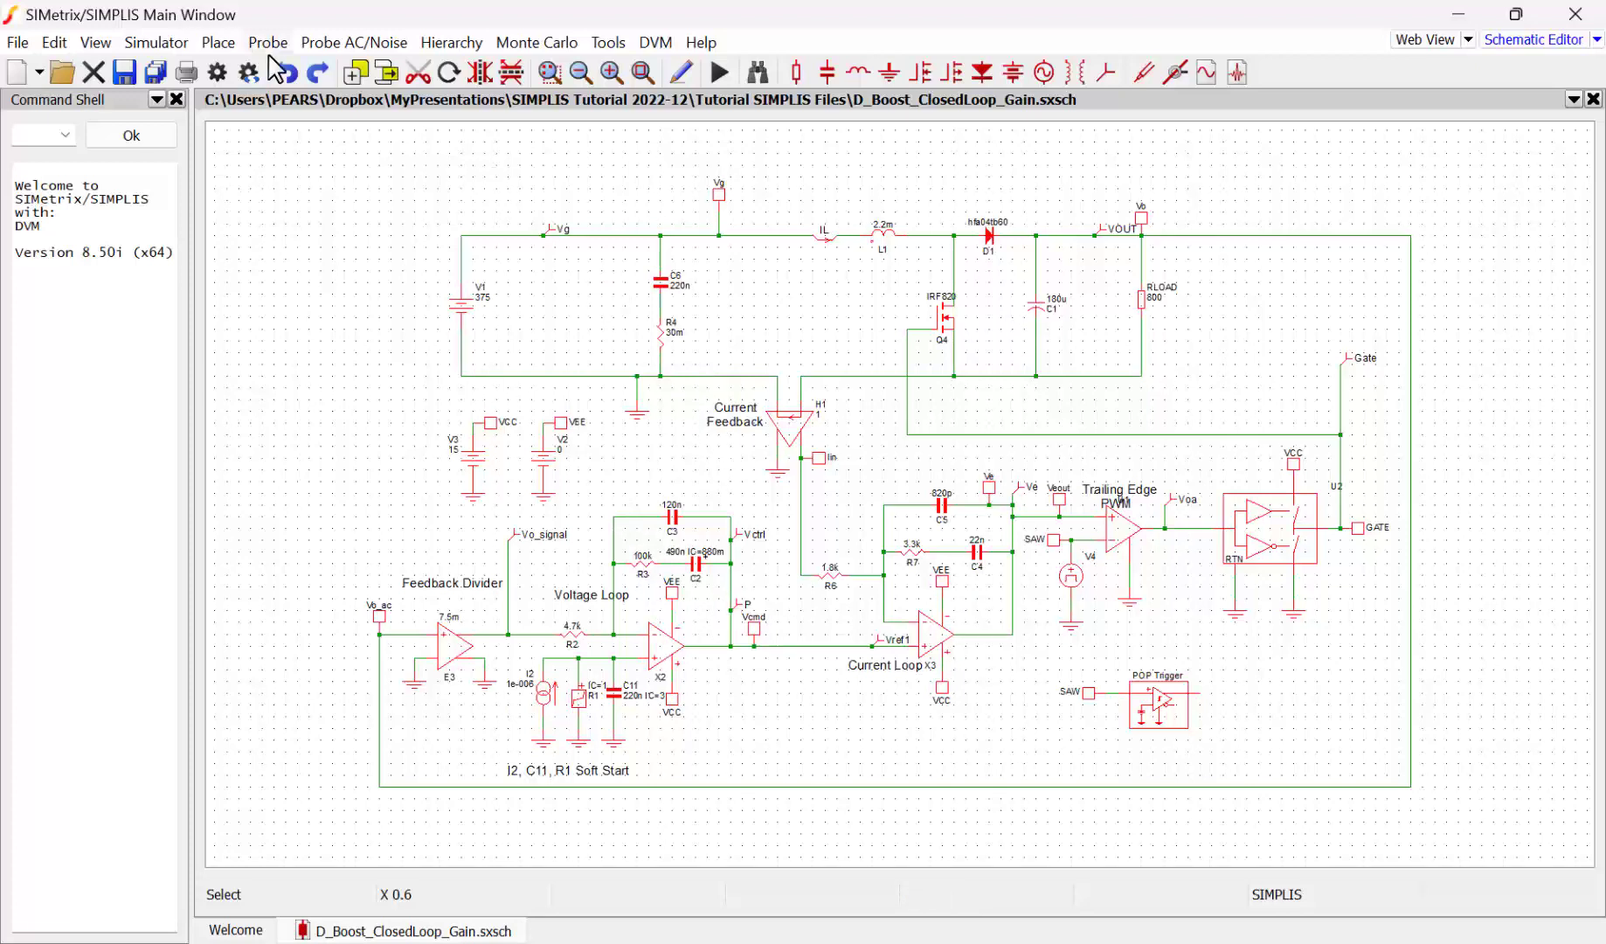
Run the 1 ms transient simulation to plot IL and VOUT
click(220, 44)
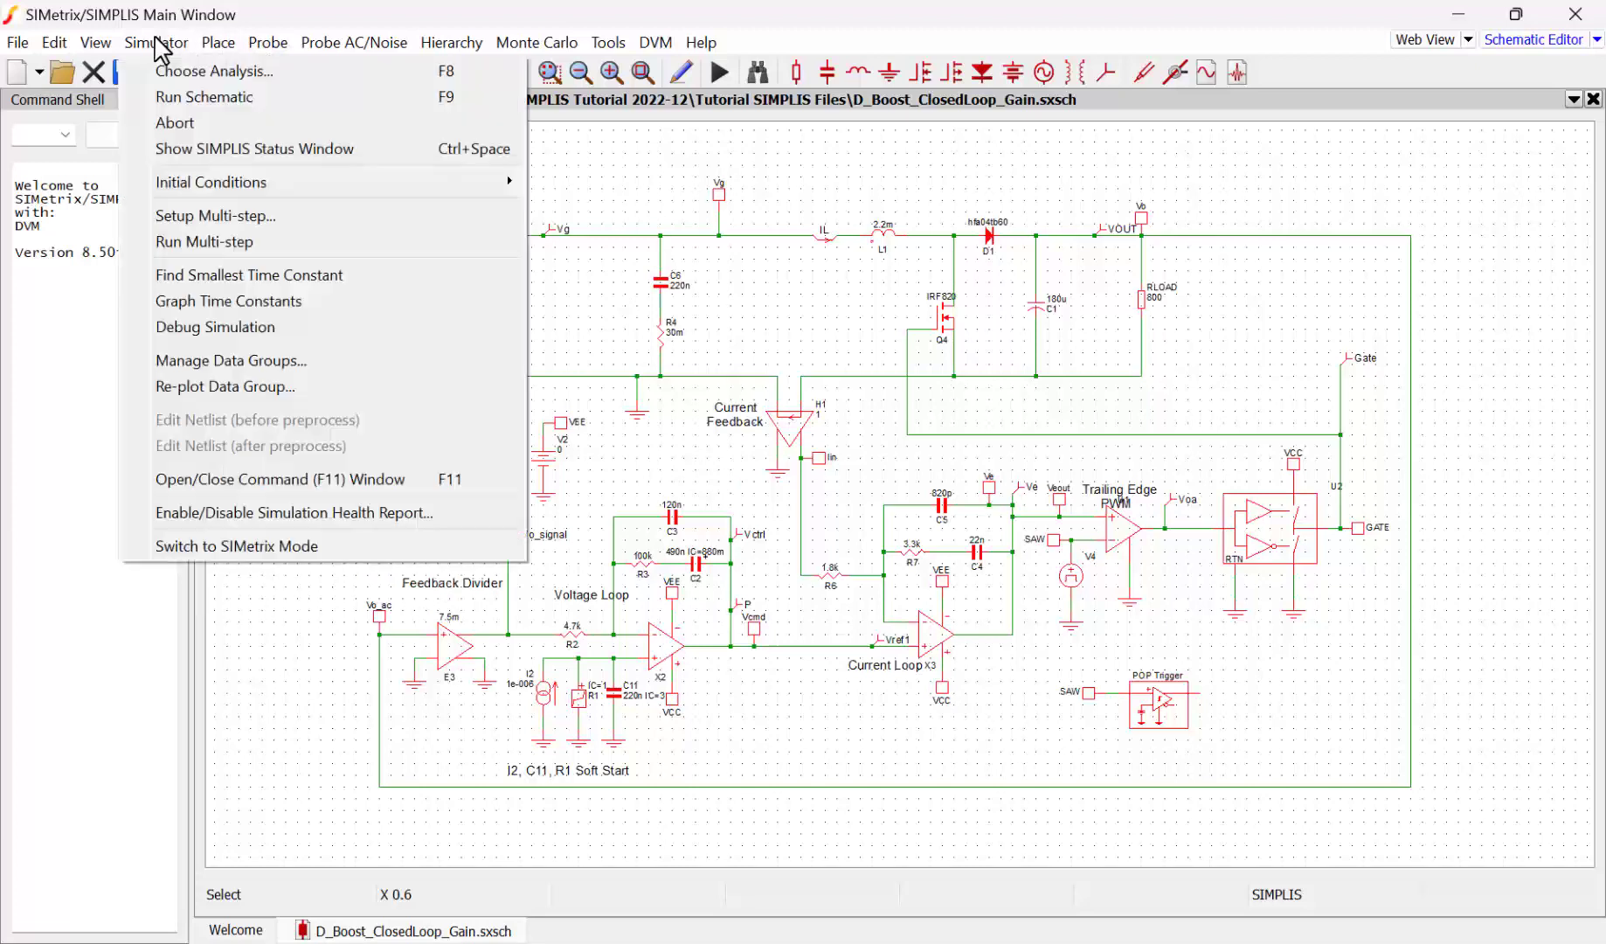
click(183, 77)
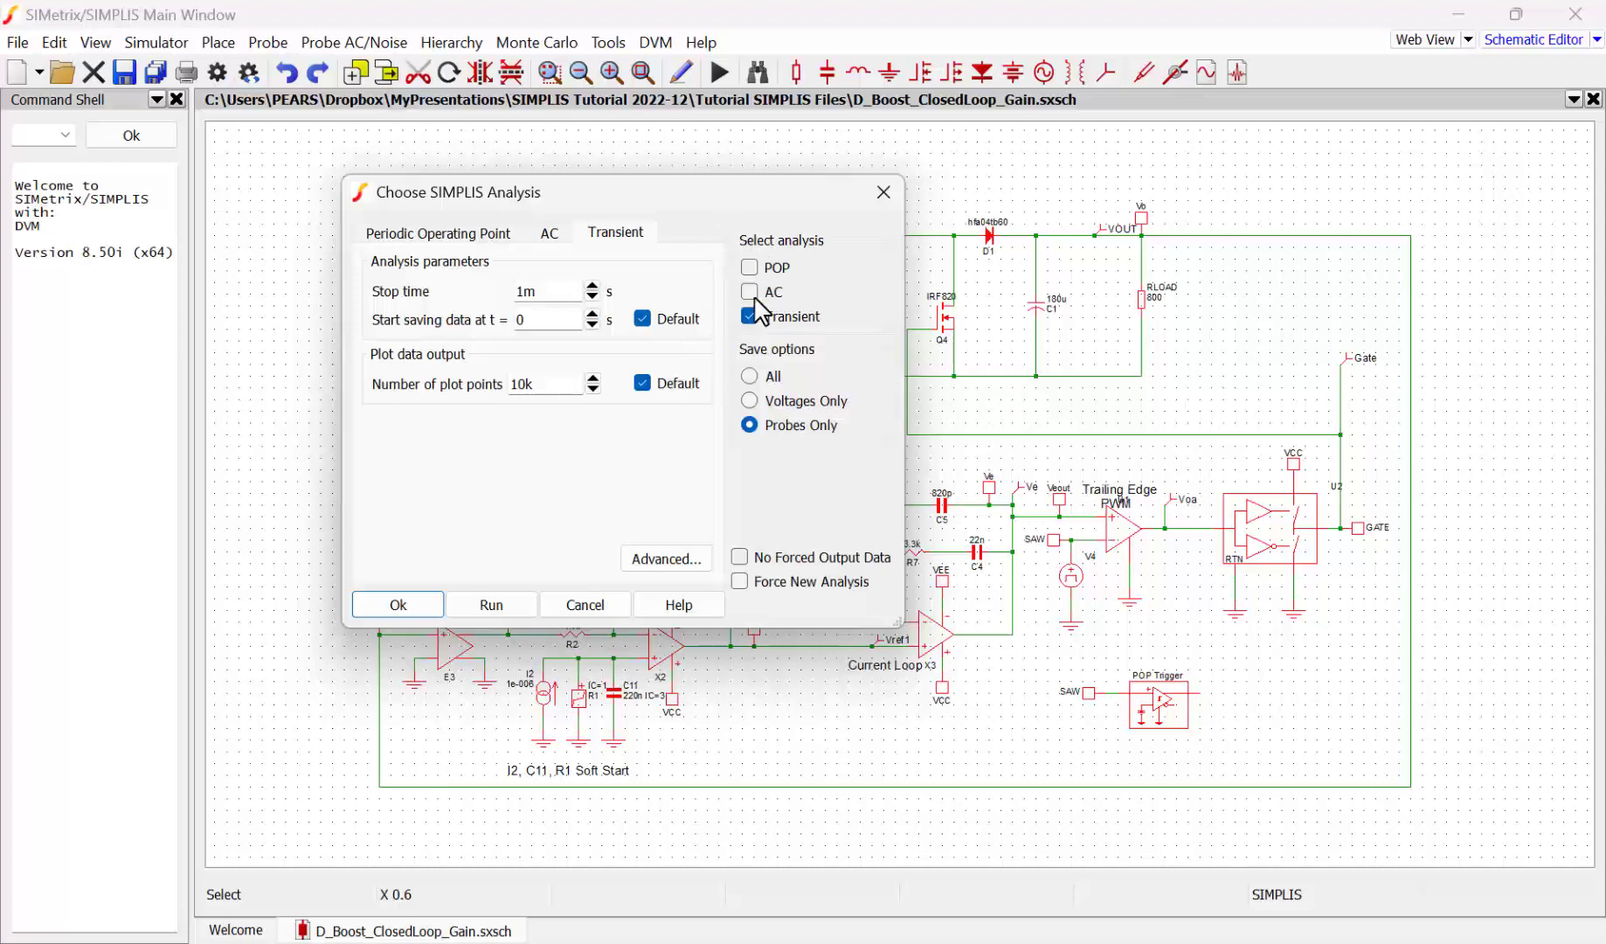
click(494, 611)
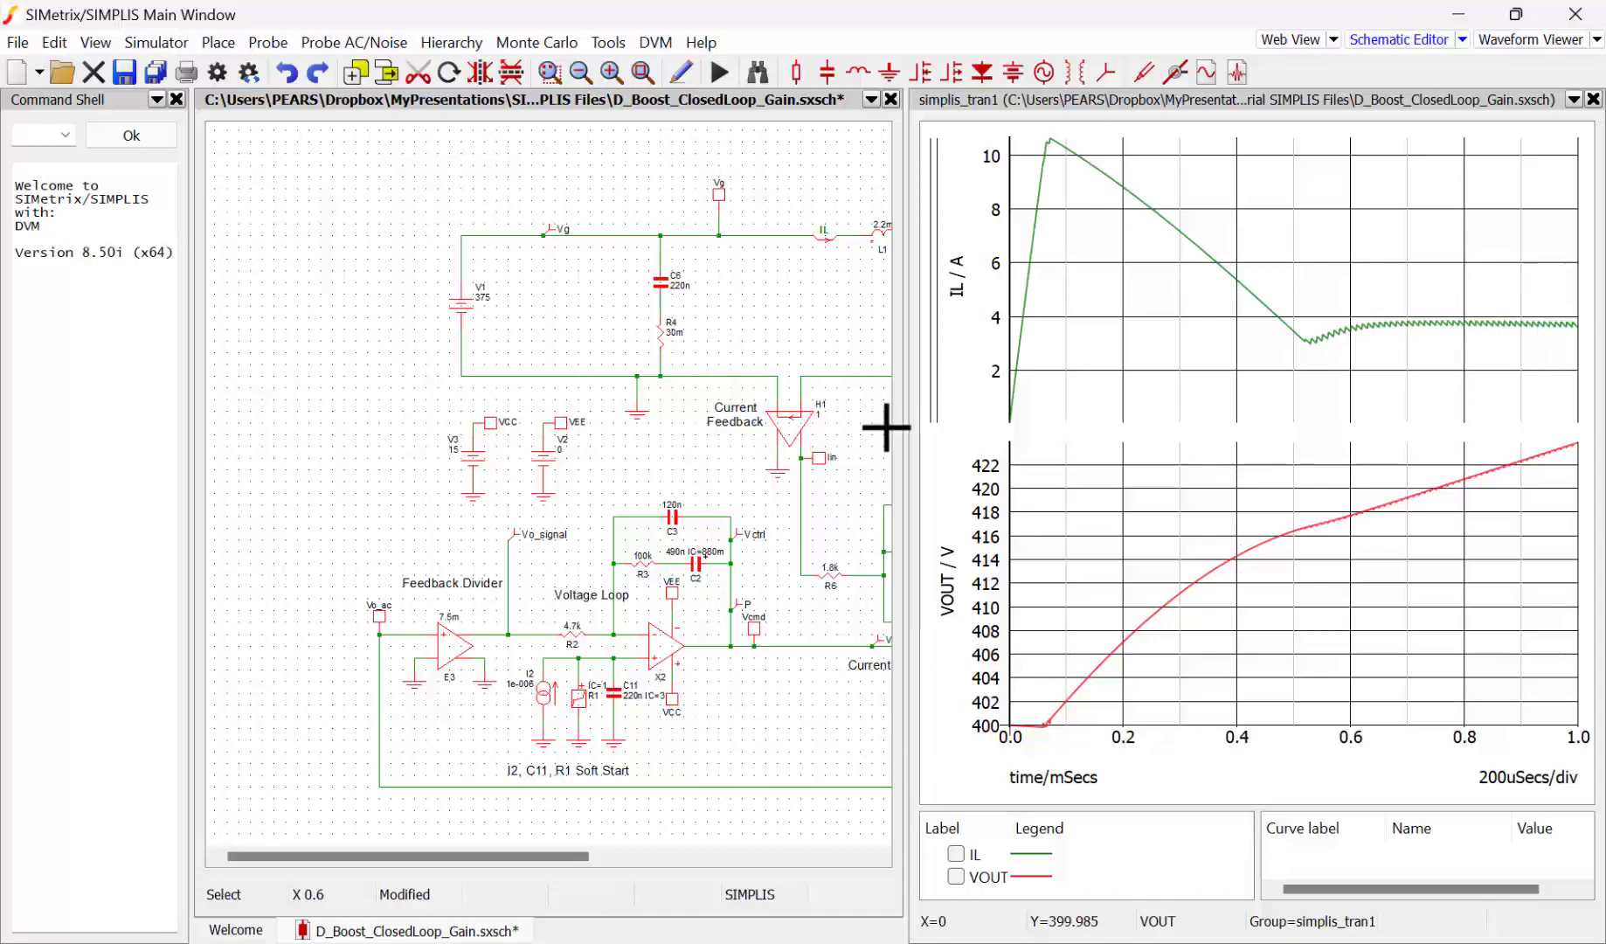
Widen the schematic pane and bring the Choose Analysis settings back up
drag(906, 406, 1248, 405)
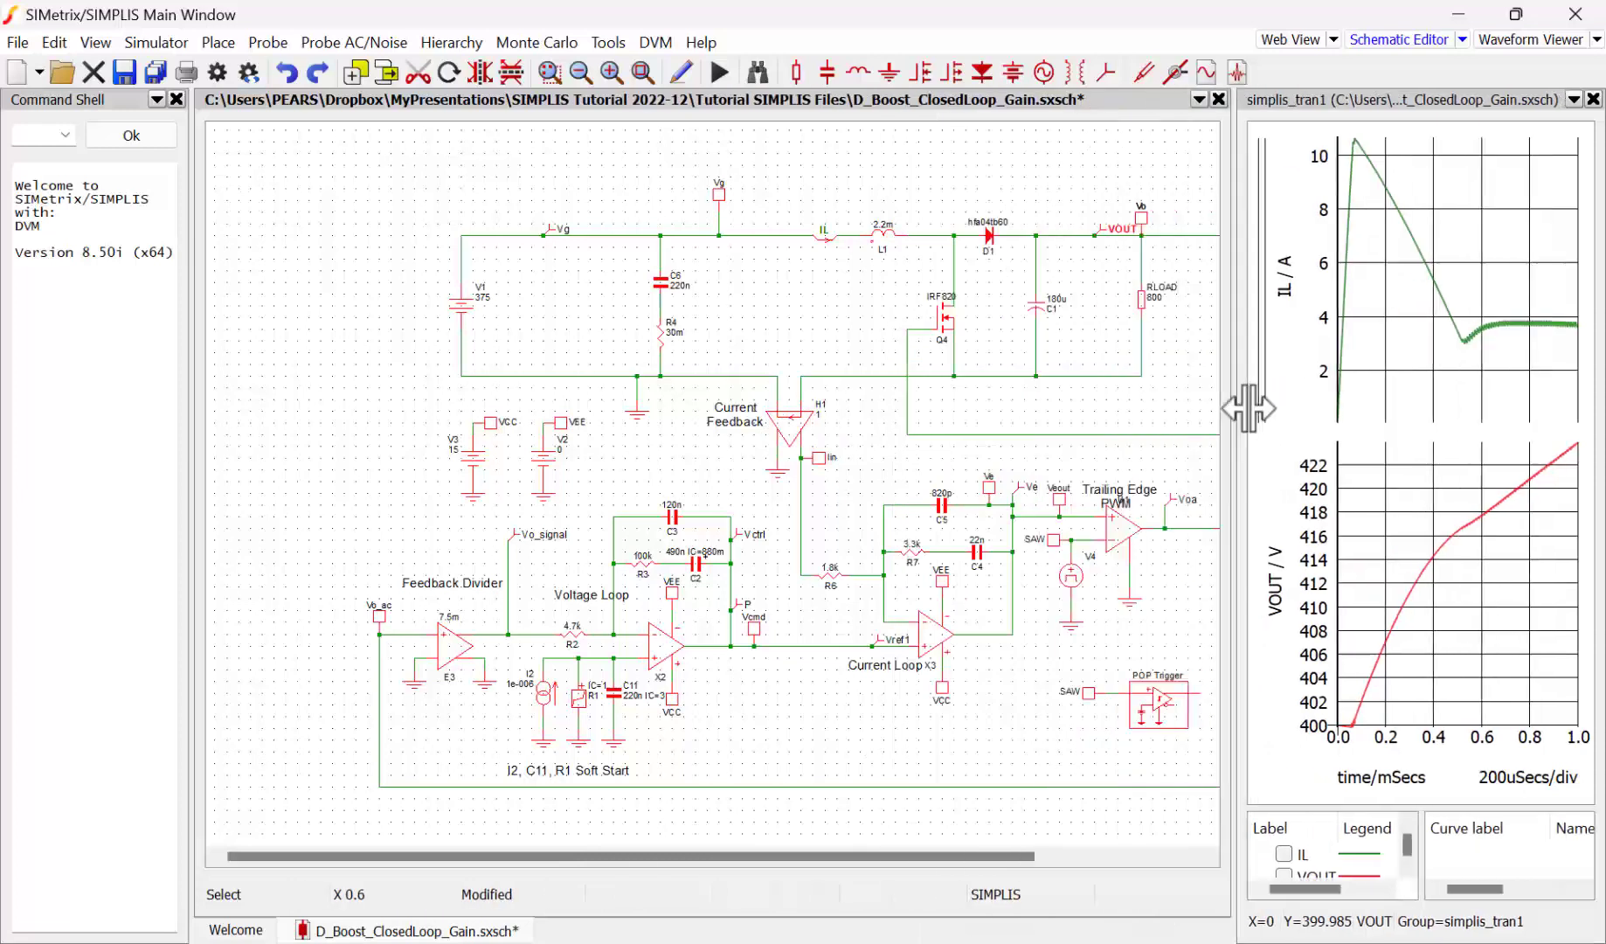
drag(489, 861, 583, 870)
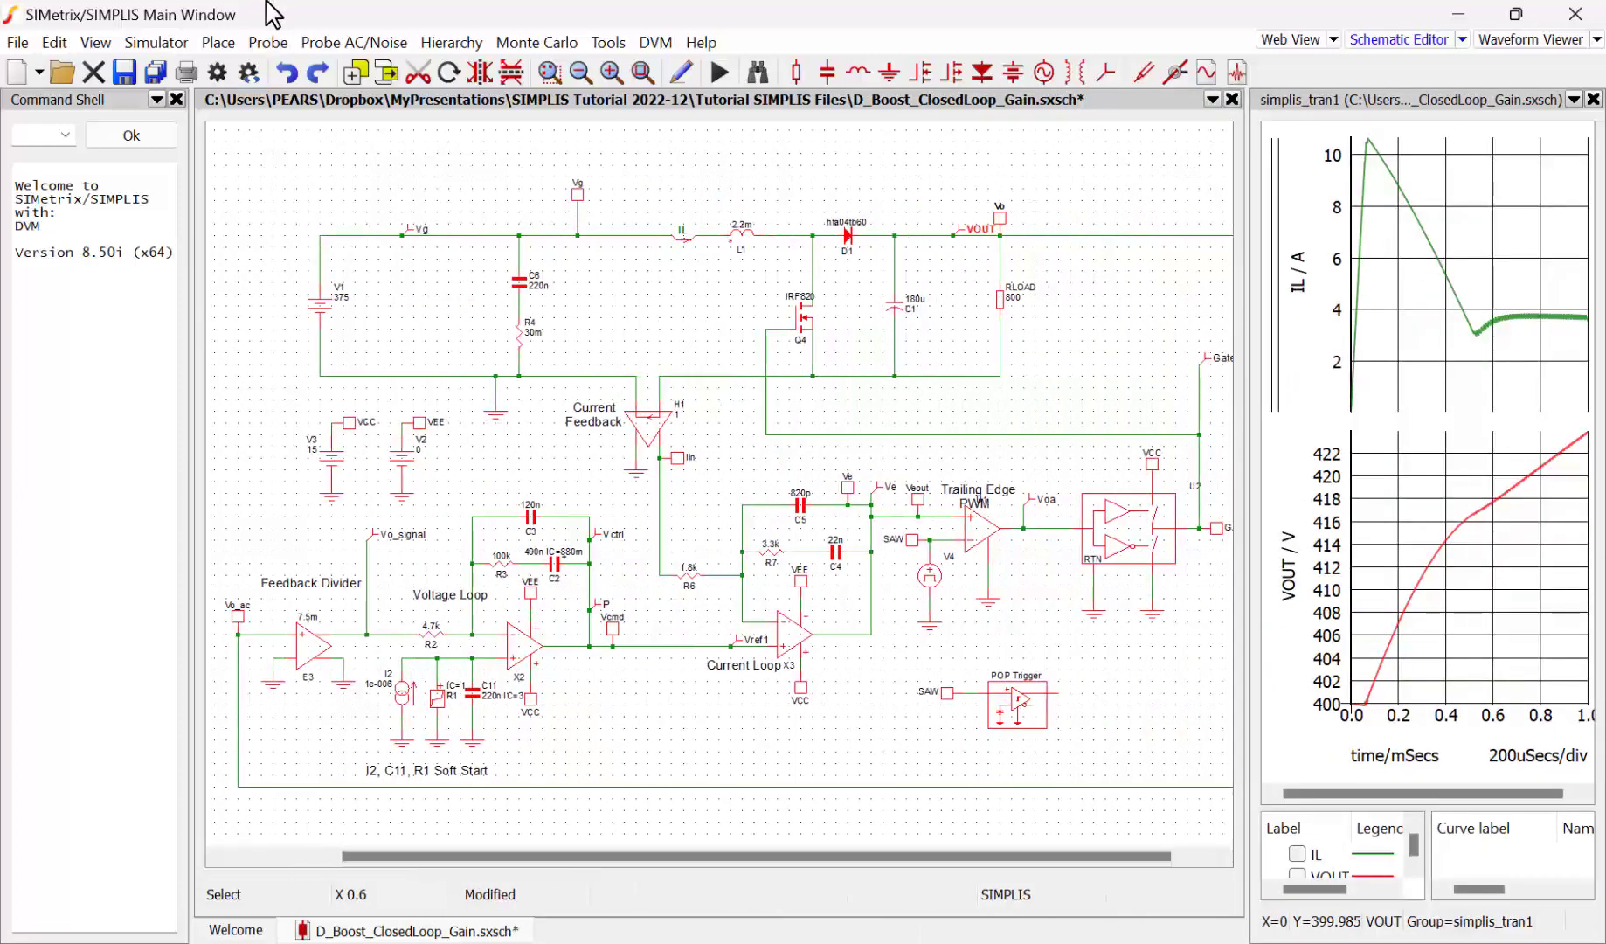
click(140, 44)
click(199, 77)
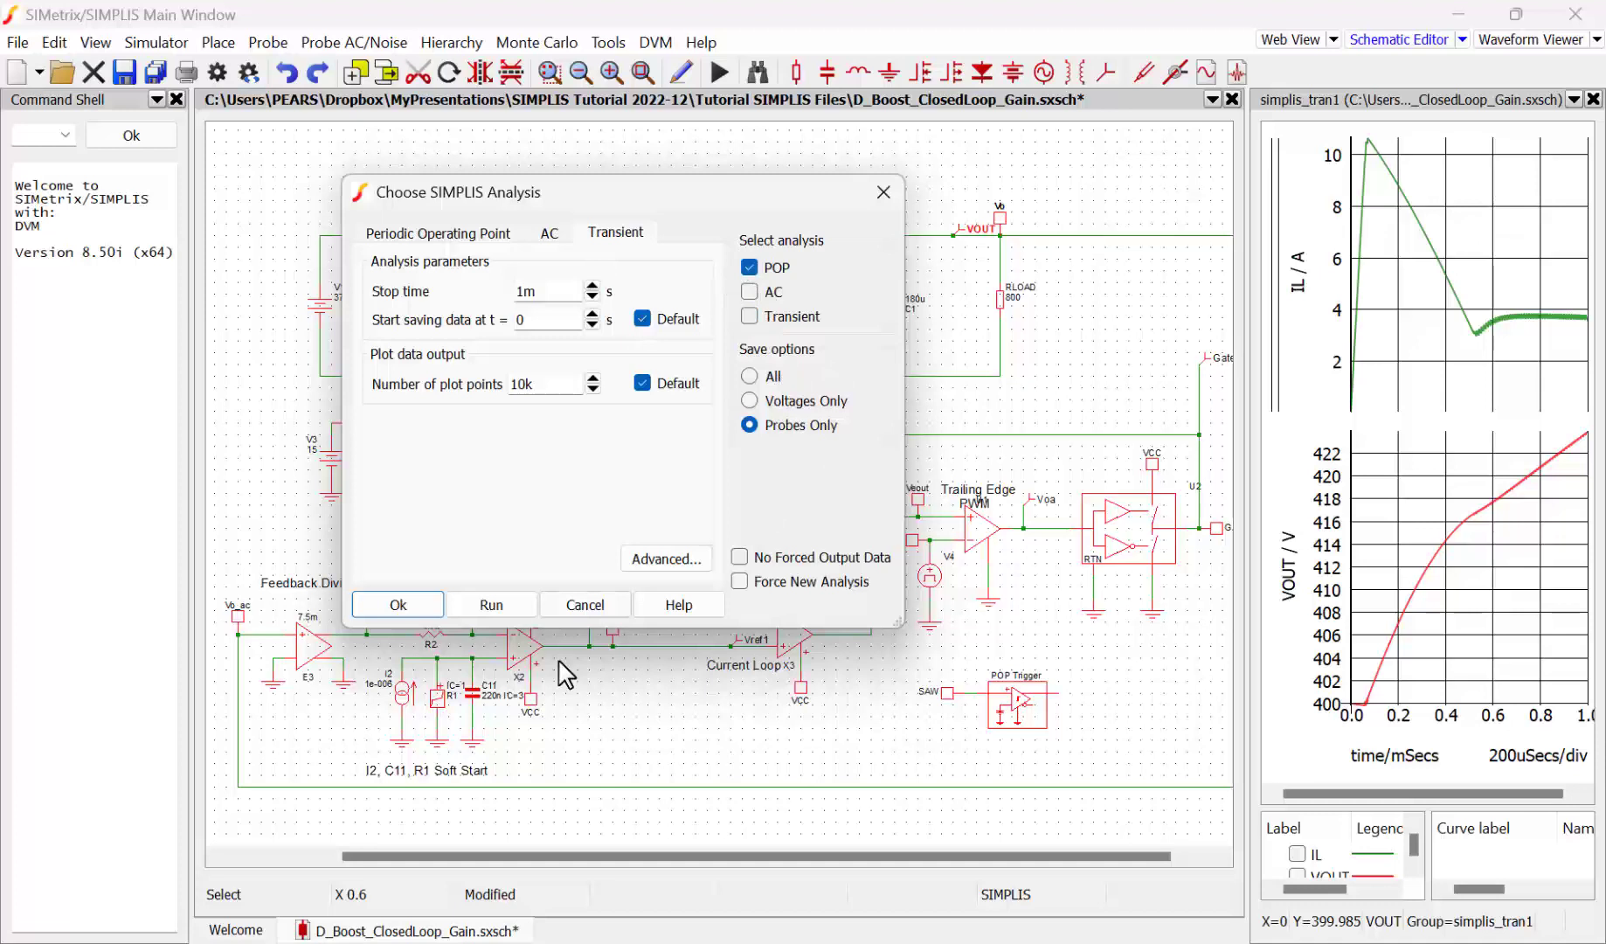
Run the periodic operating point analysis and widen the steady-state IL and VOUT graph
click(453, 242)
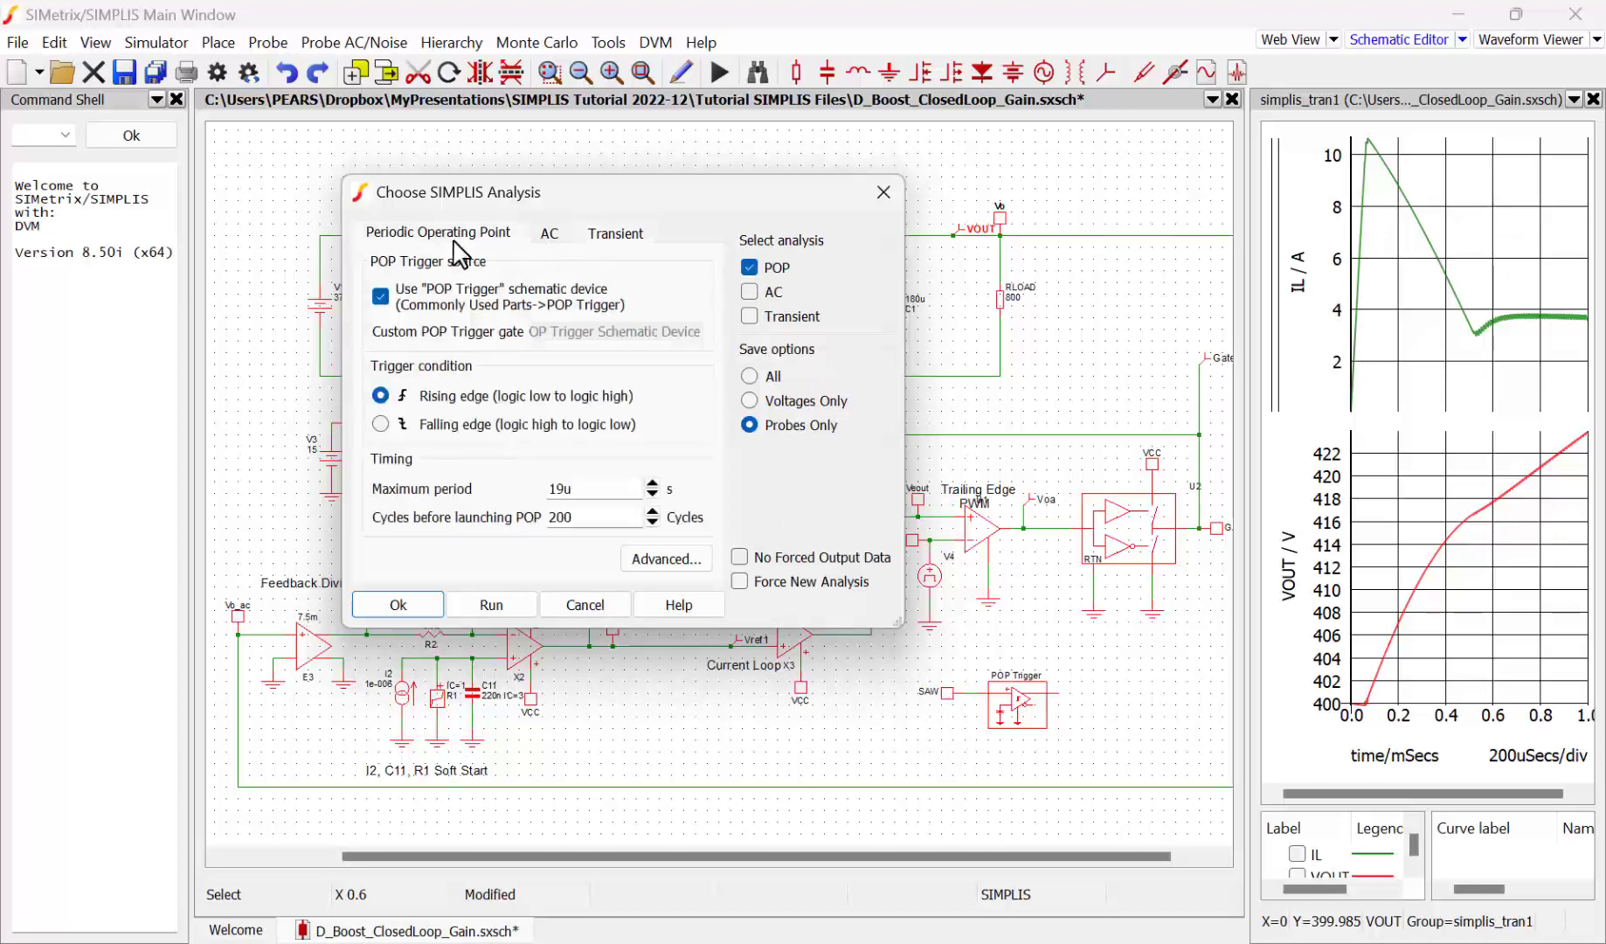
click(492, 607)
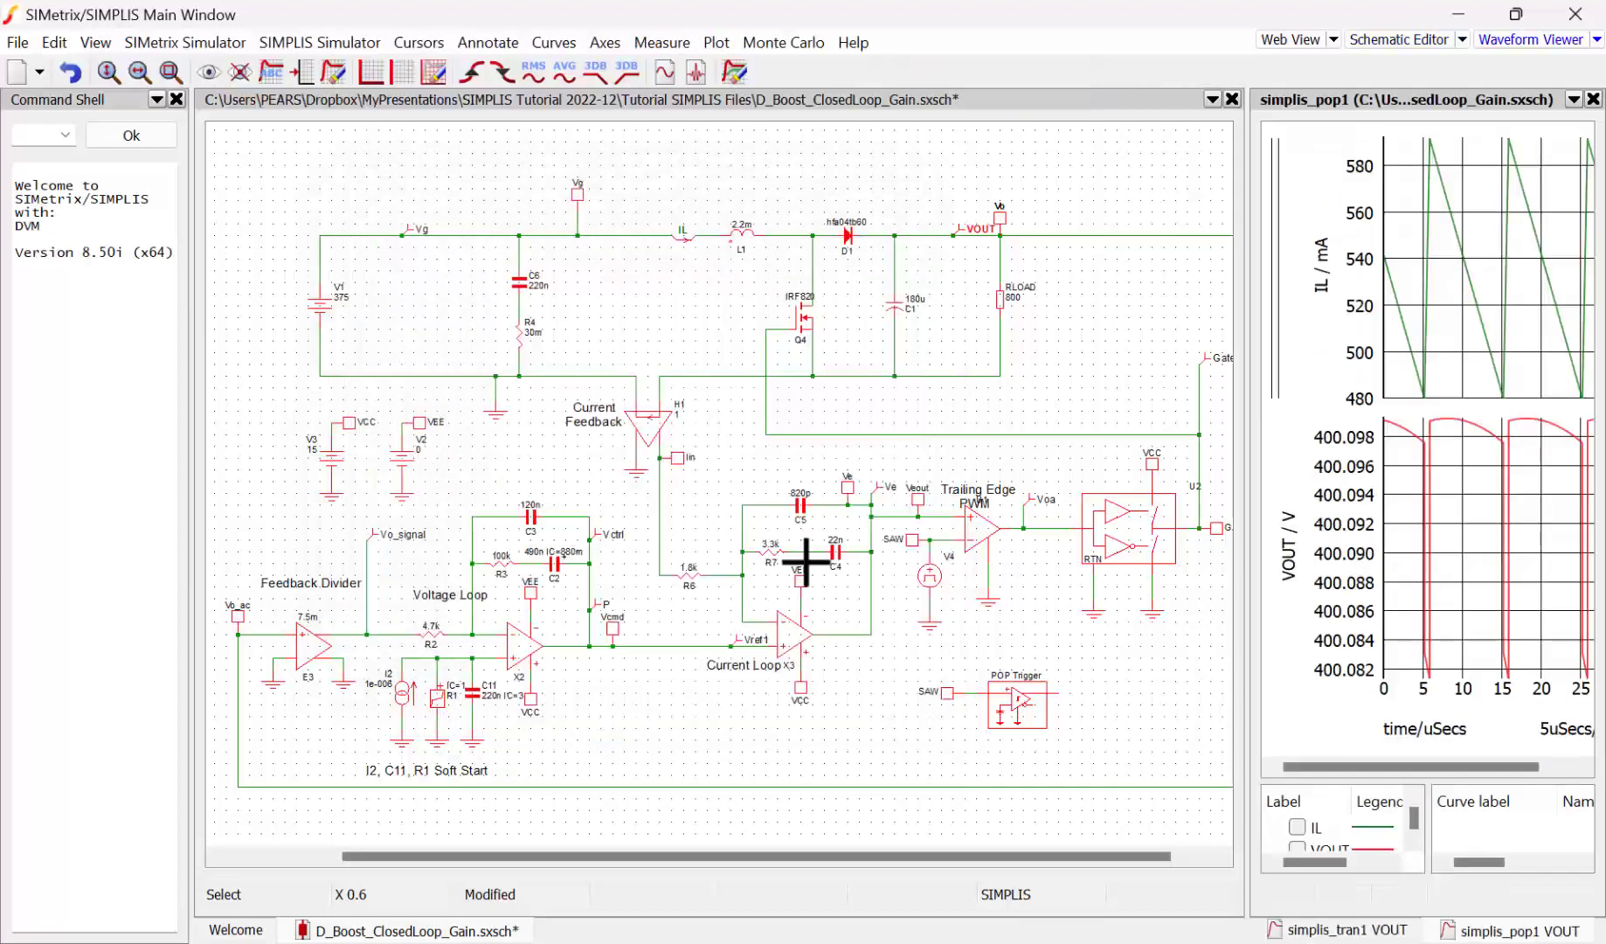
drag(1248, 416, 915, 432)
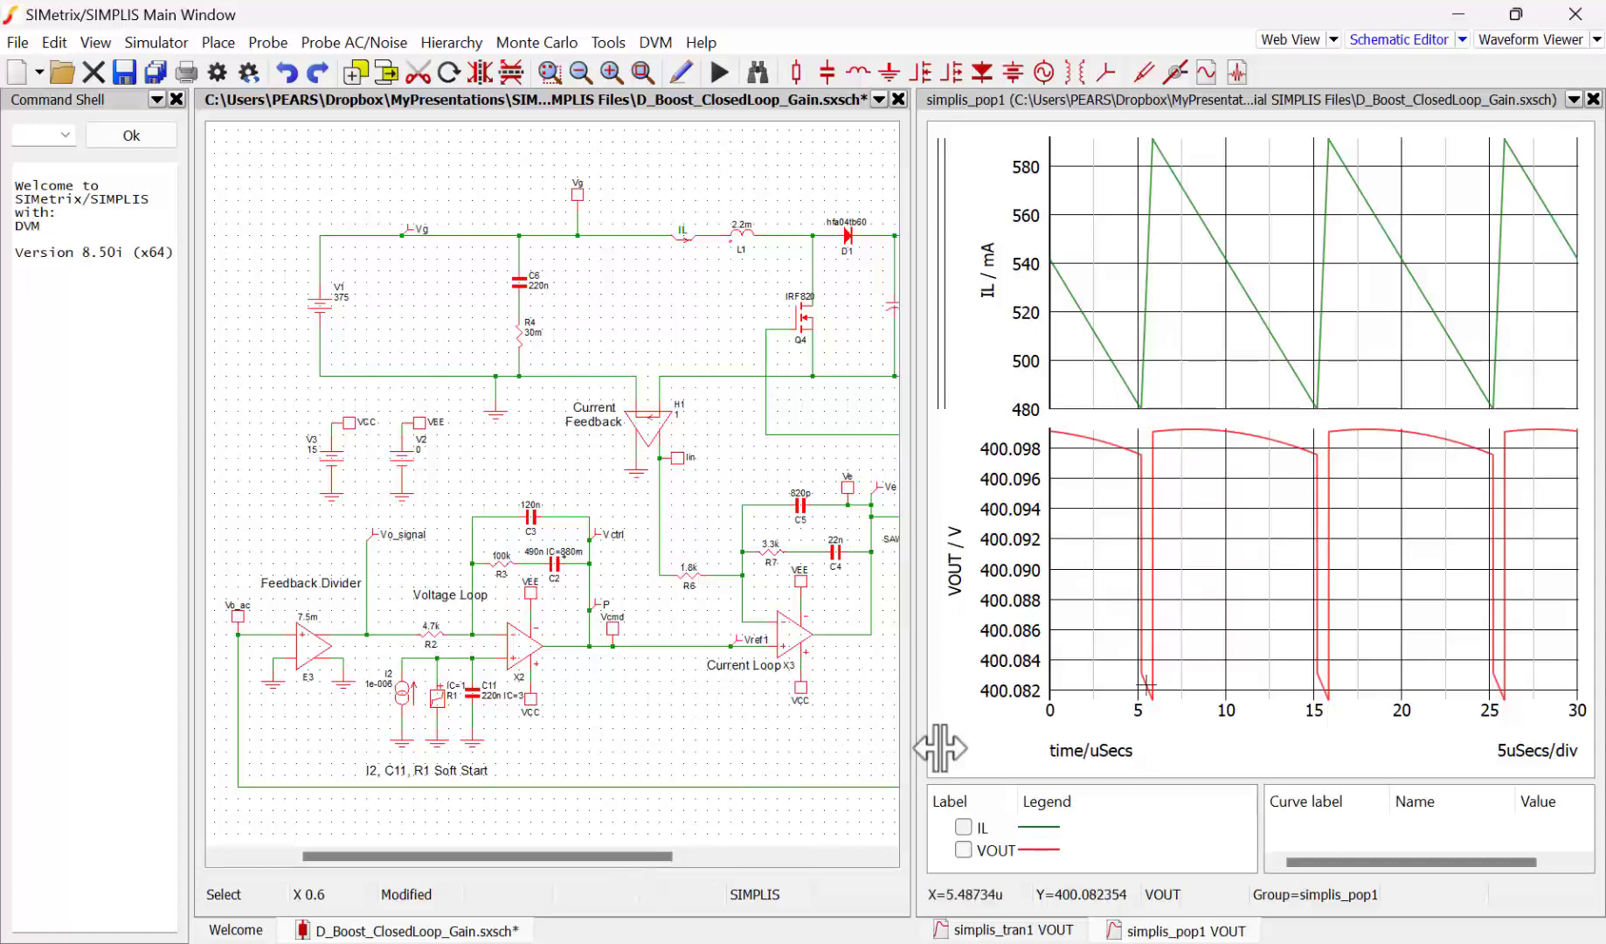
Widen the schematic to show the PWM section and close the results graphs
drag(913, 747, 1284, 728)
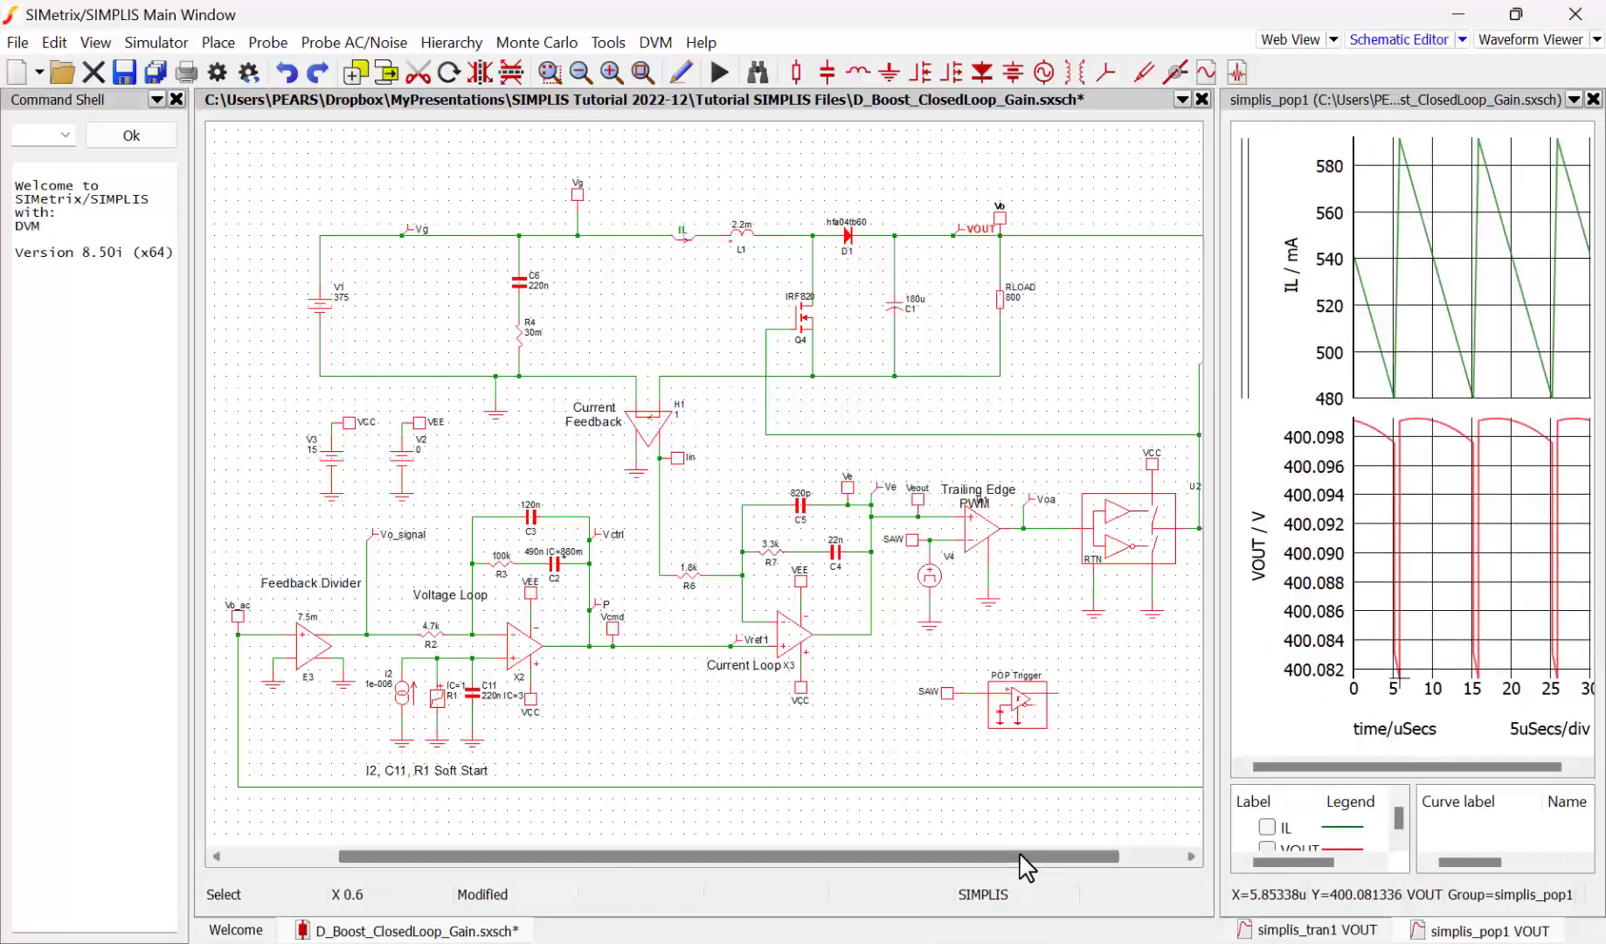
drag(1028, 860, 1326, 562)
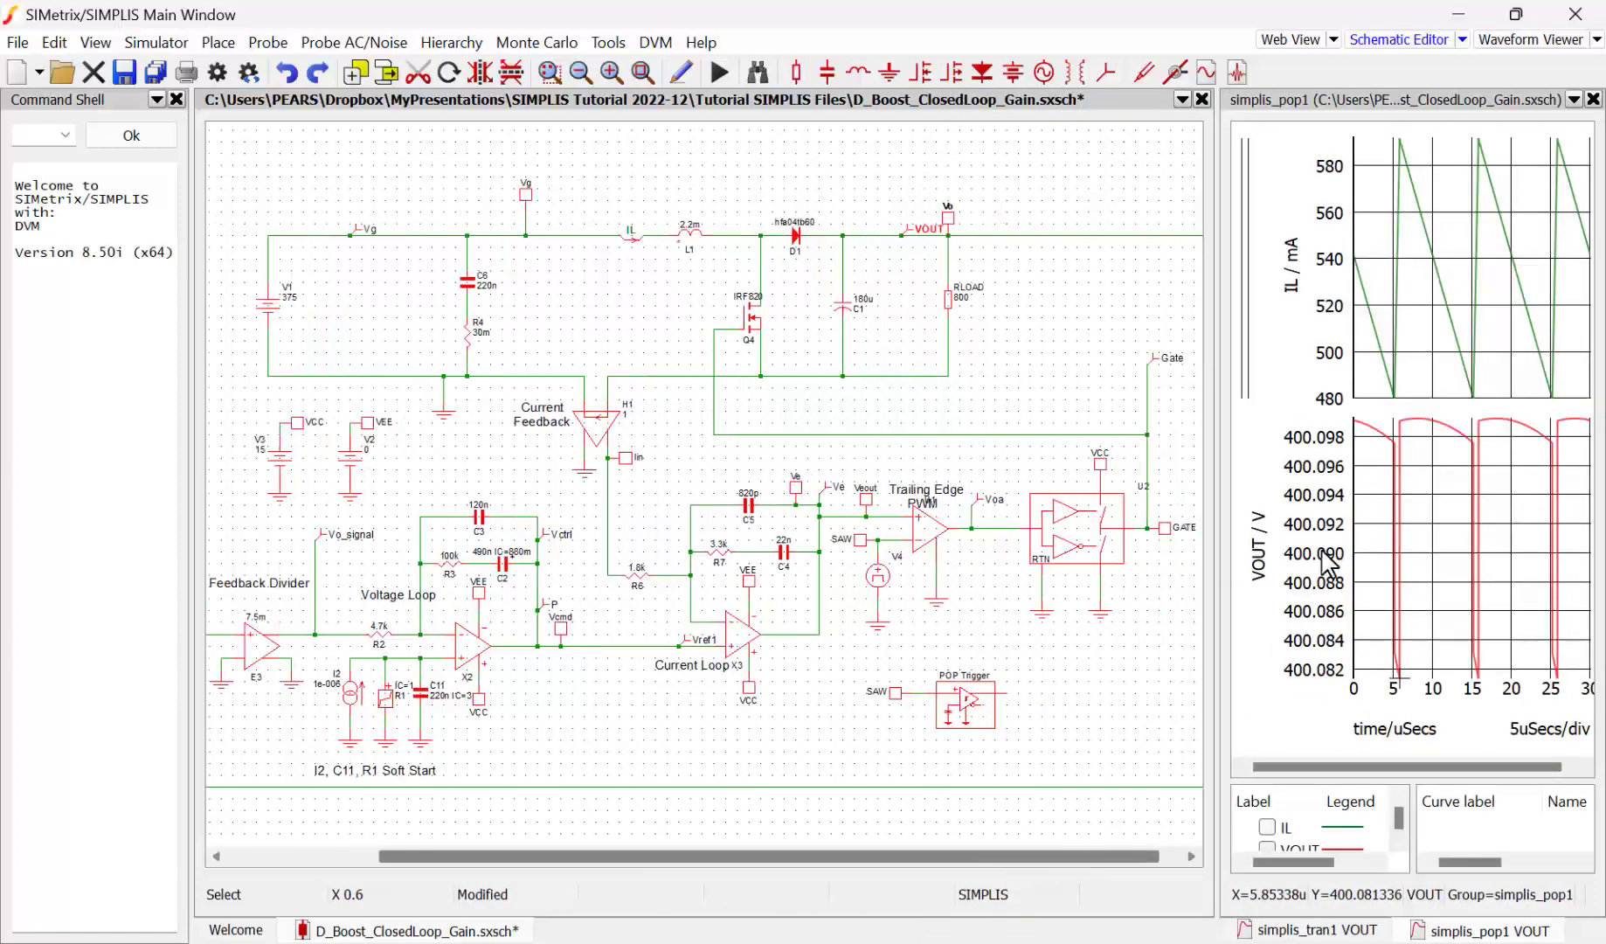
click(1593, 101)
click(1593, 100)
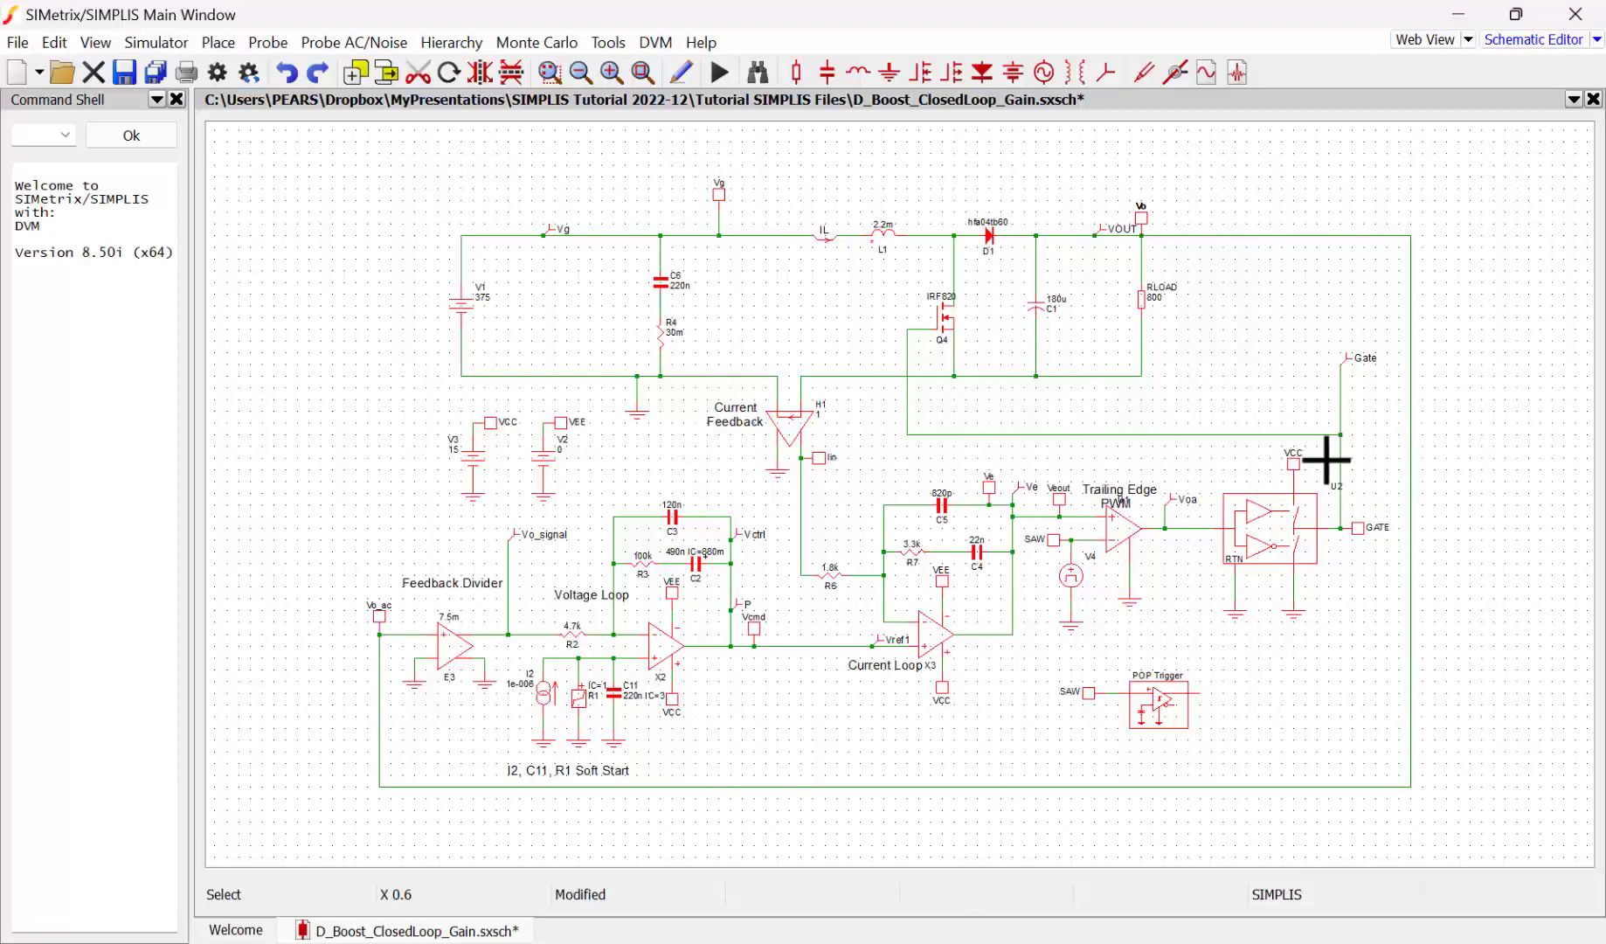
click(1340, 434)
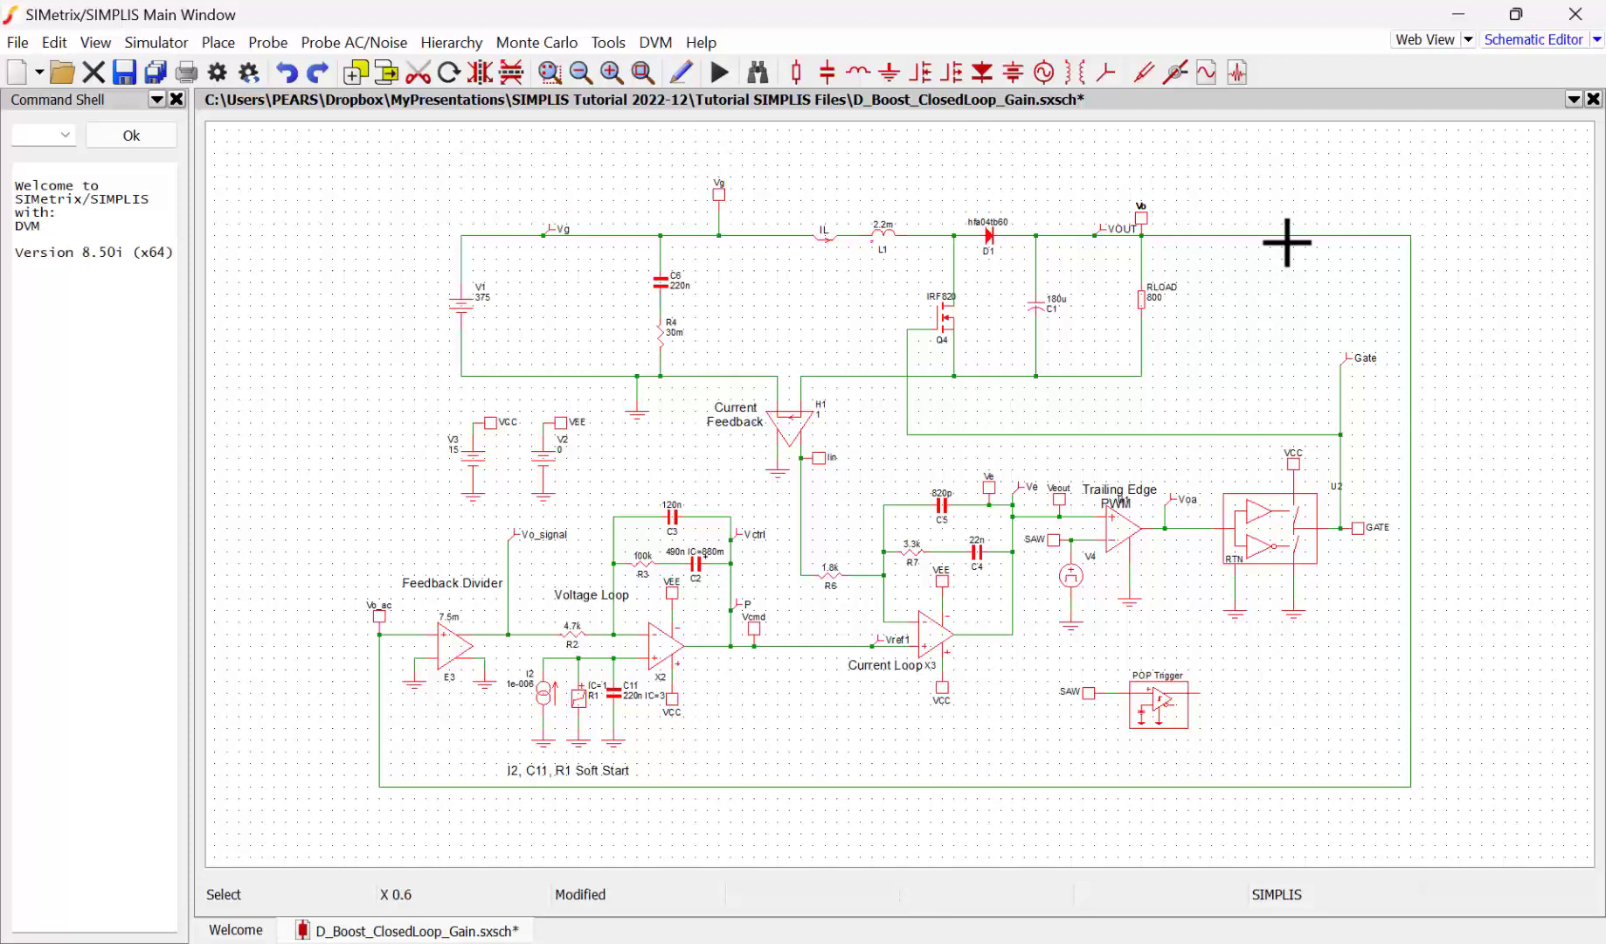
Insert a horizontal AC 1 source V5 into the top output wire, right of VOUT
click(262, 45)
mouse_move(223, 44)
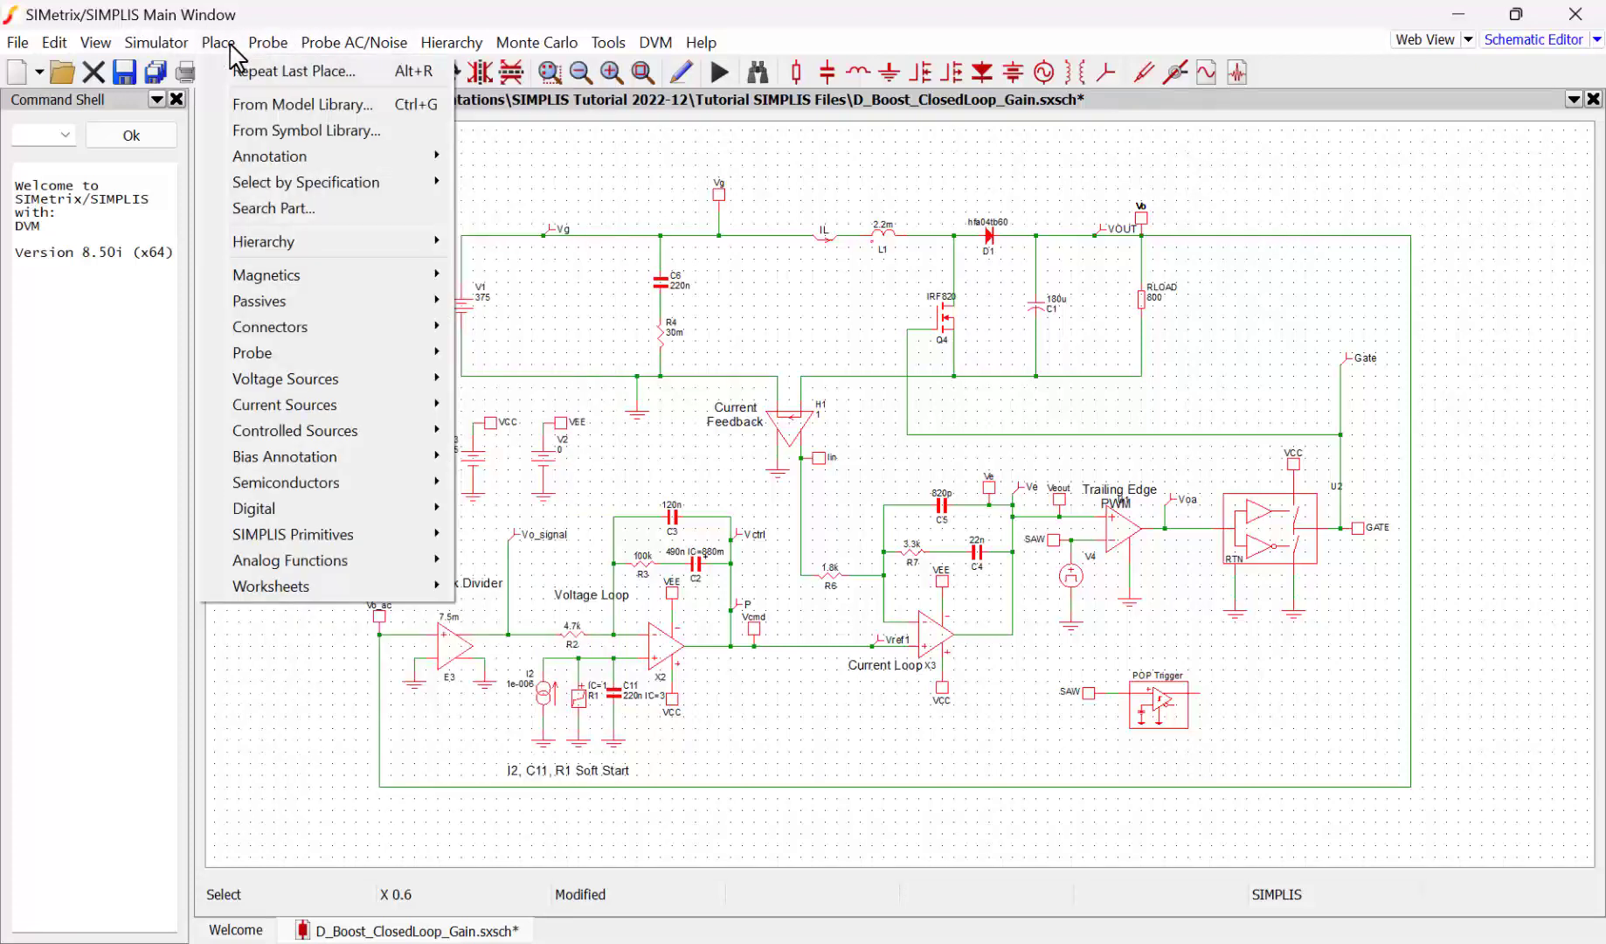
mouse_move(431, 386)
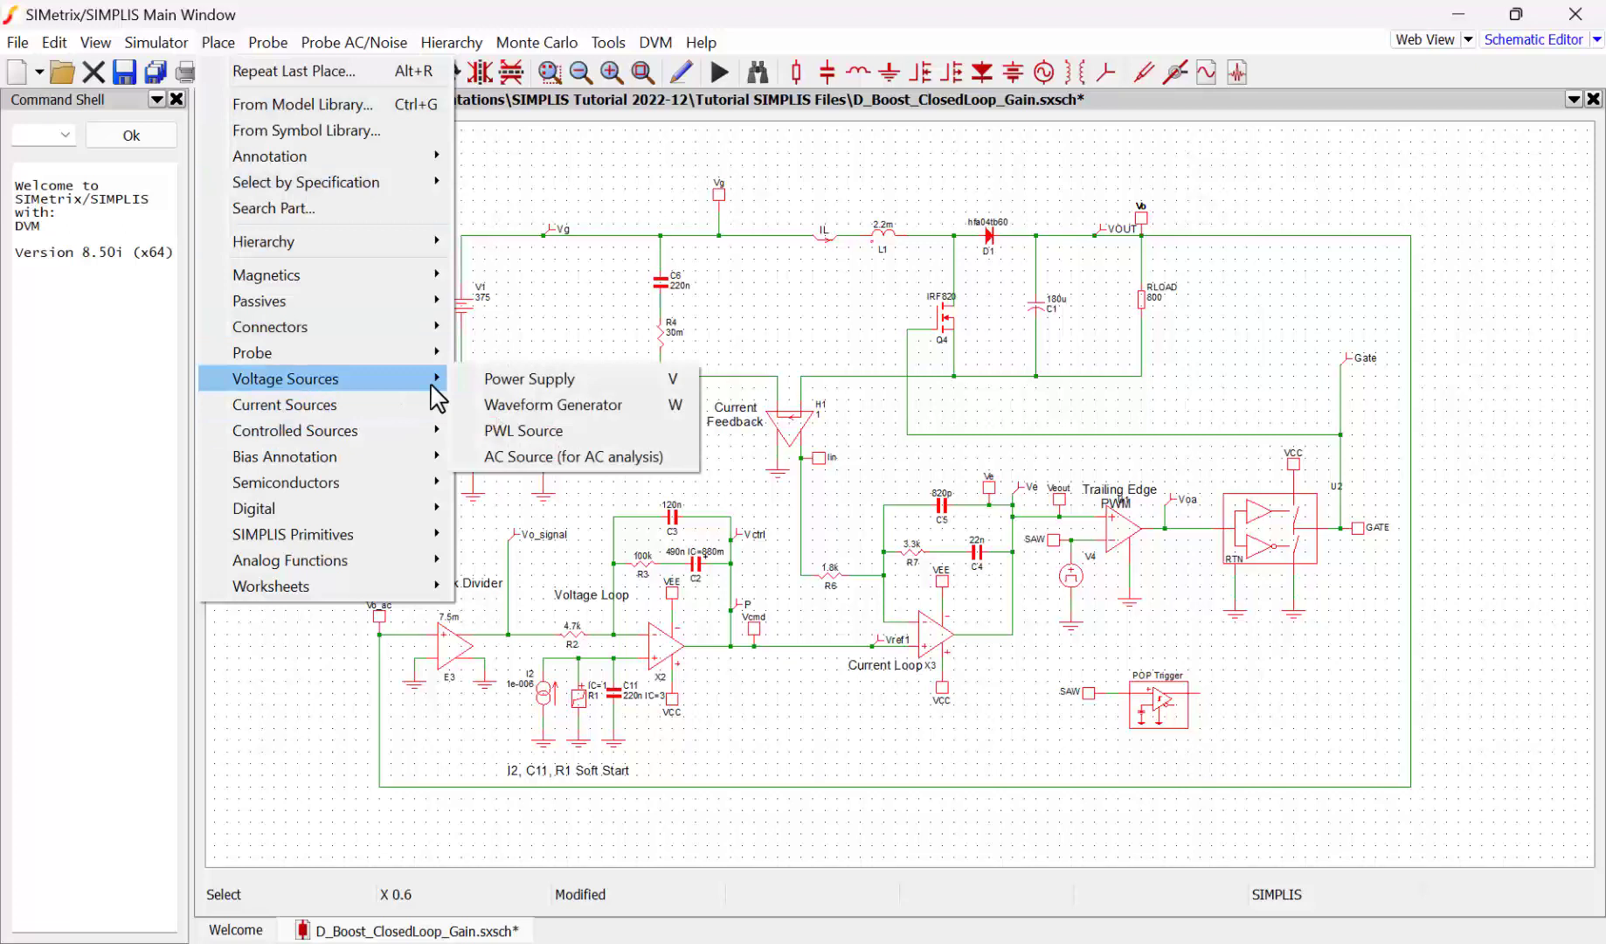
click(581, 456)
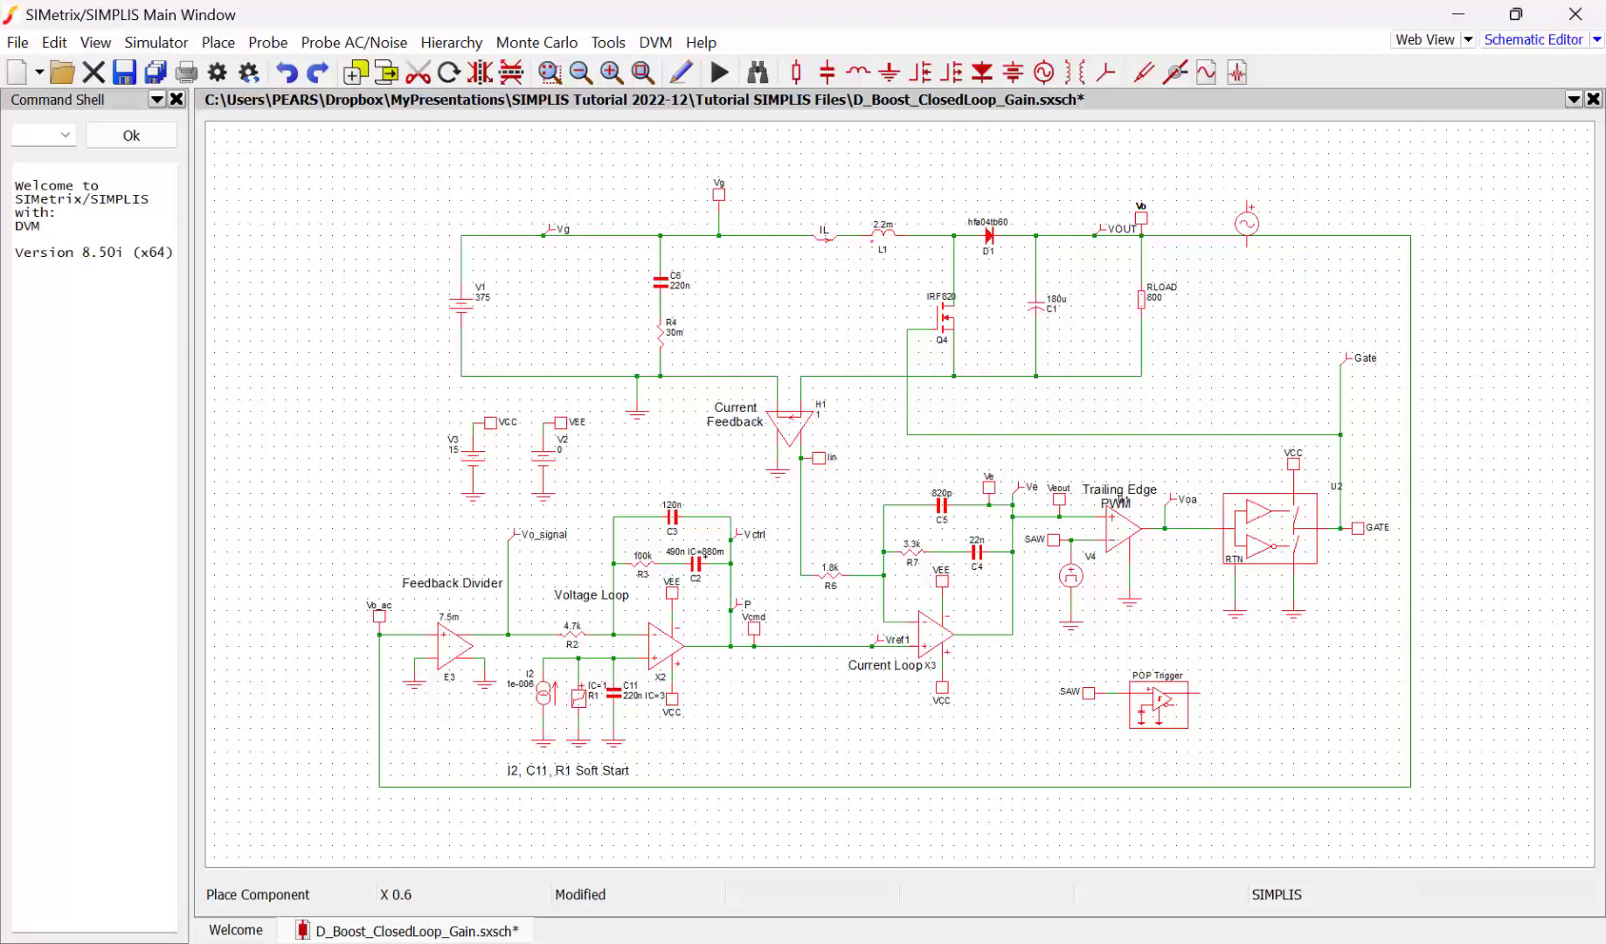
key(F5)
click(1234, 235)
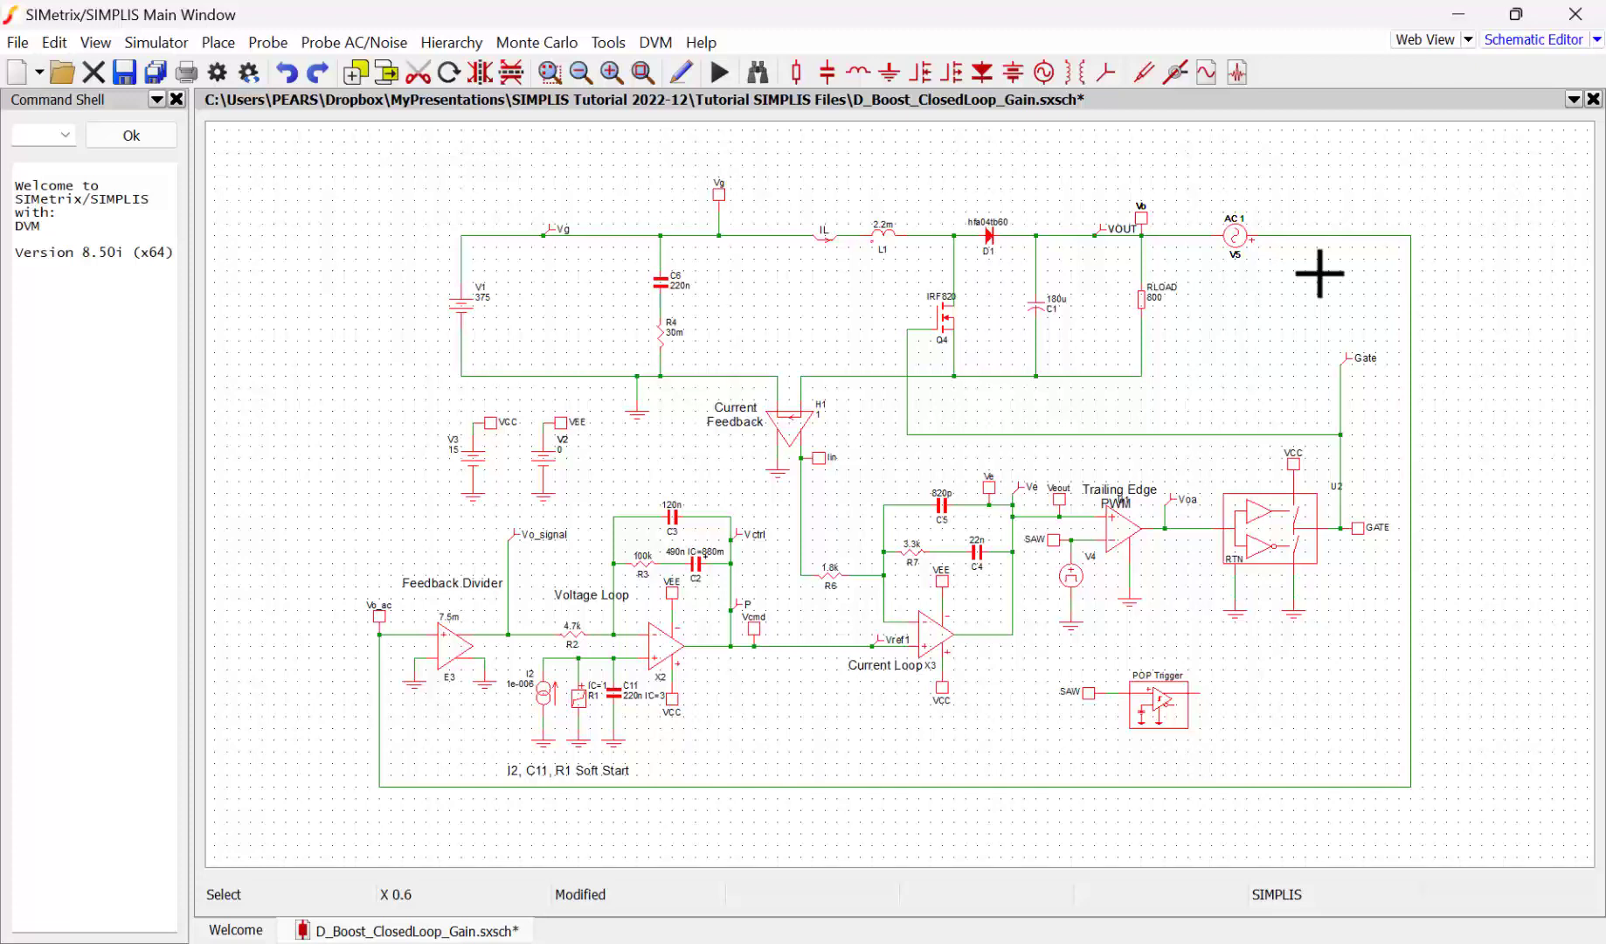
Place a Bode probe at lower right measuring gain crossover, gain margin and phase margin
click(293, 46)
mouse_move(317, 48)
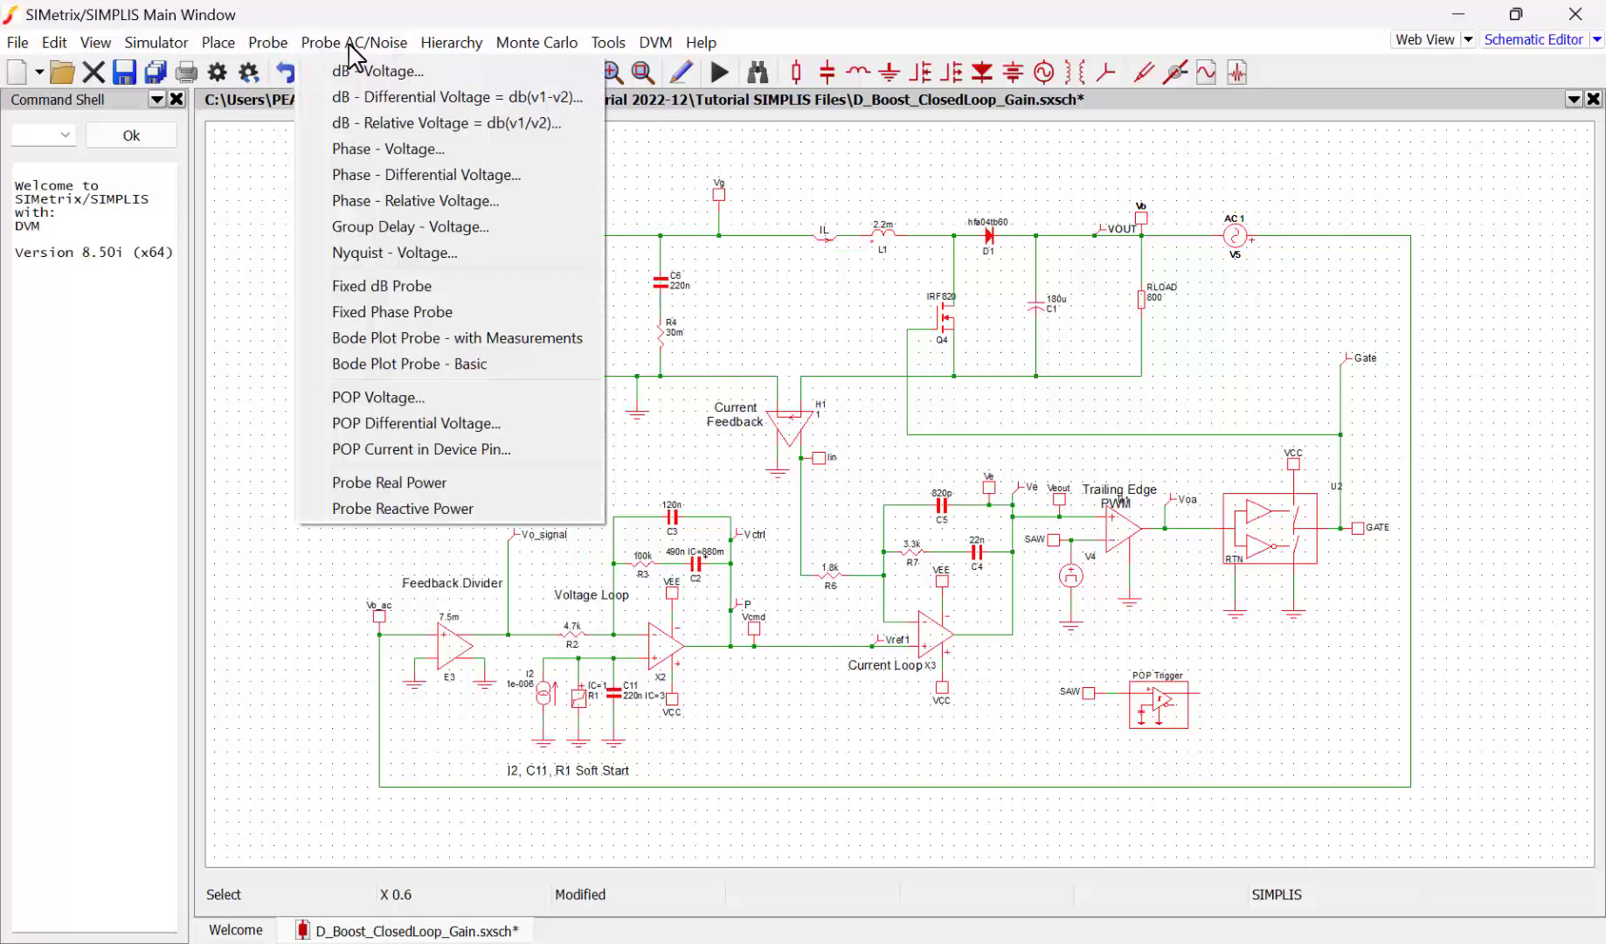
click(401, 338)
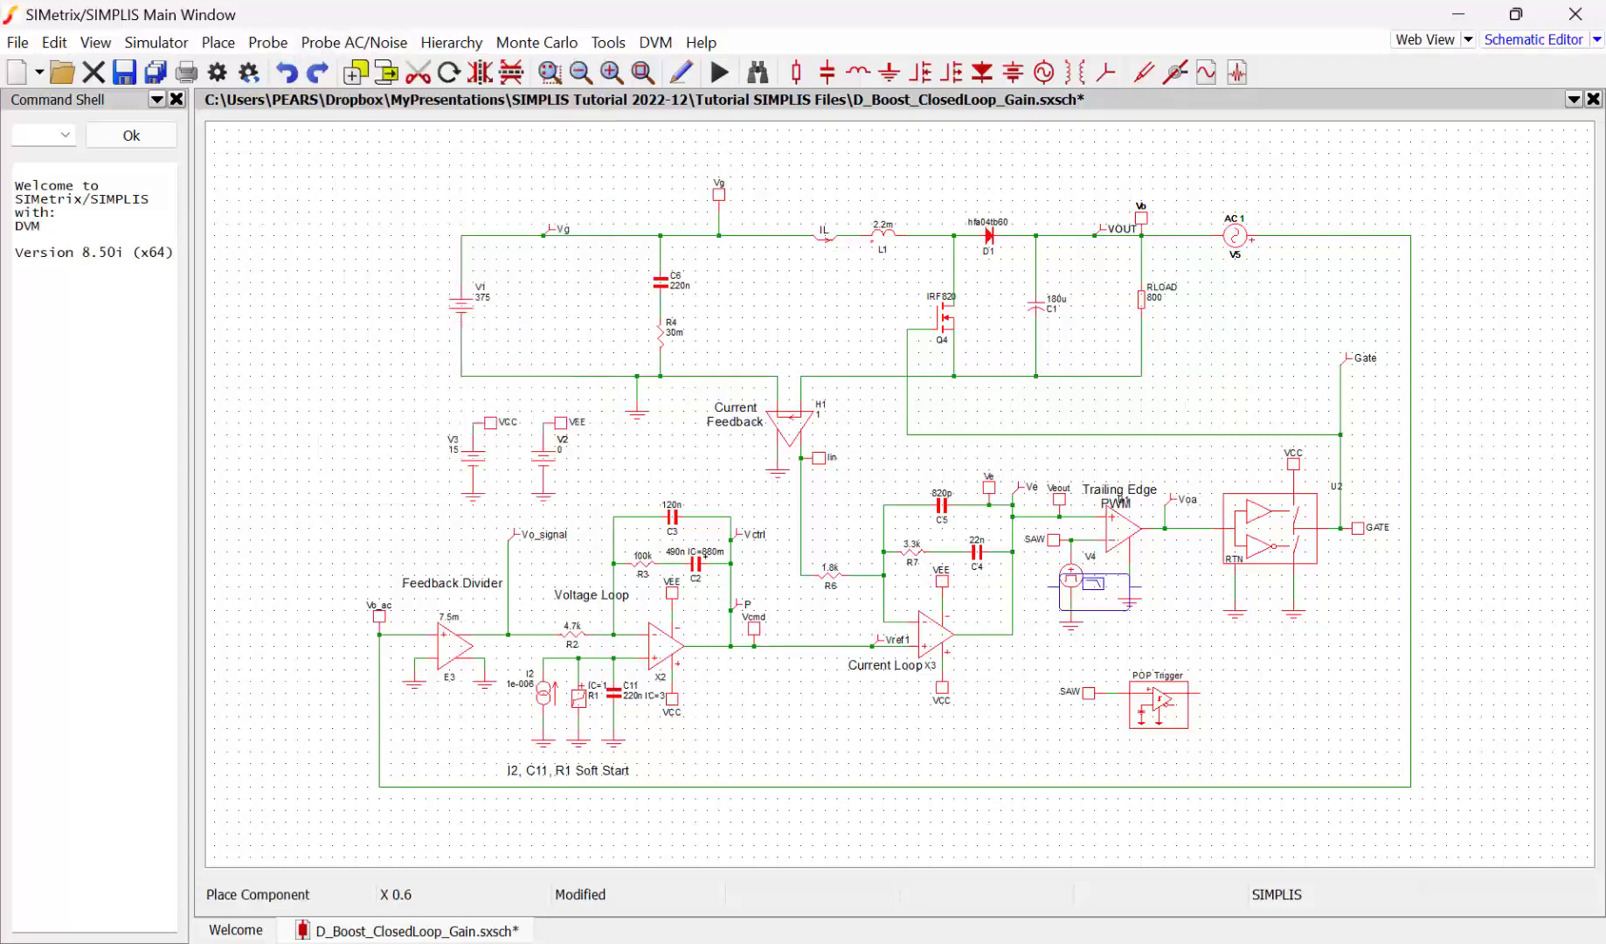
click(1280, 682)
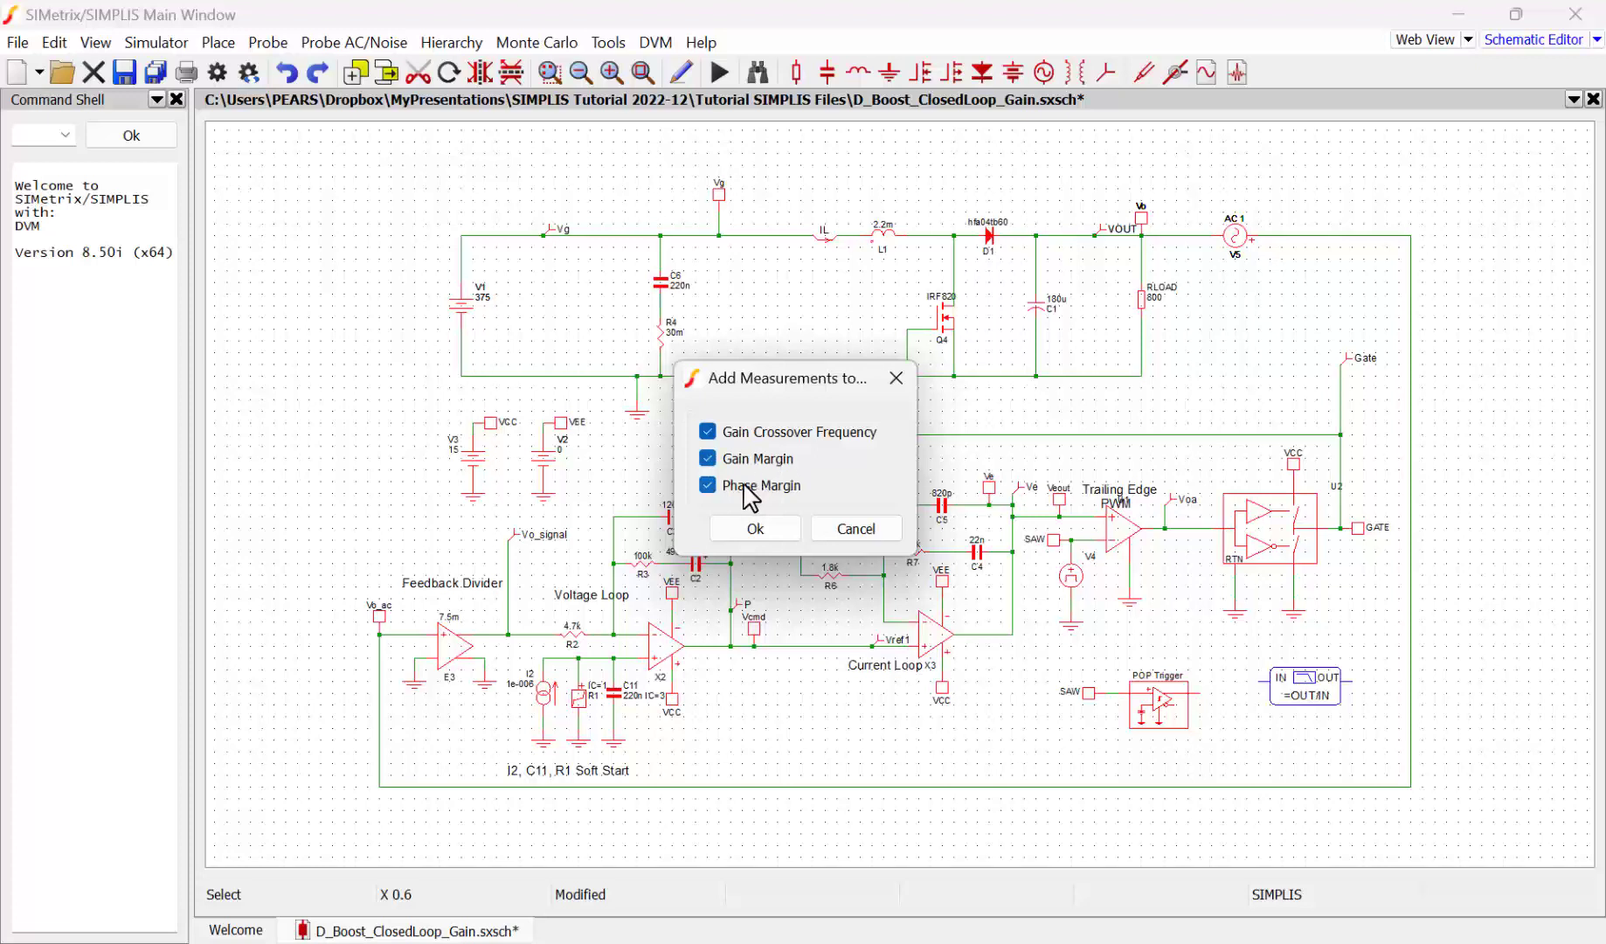
click(755, 528)
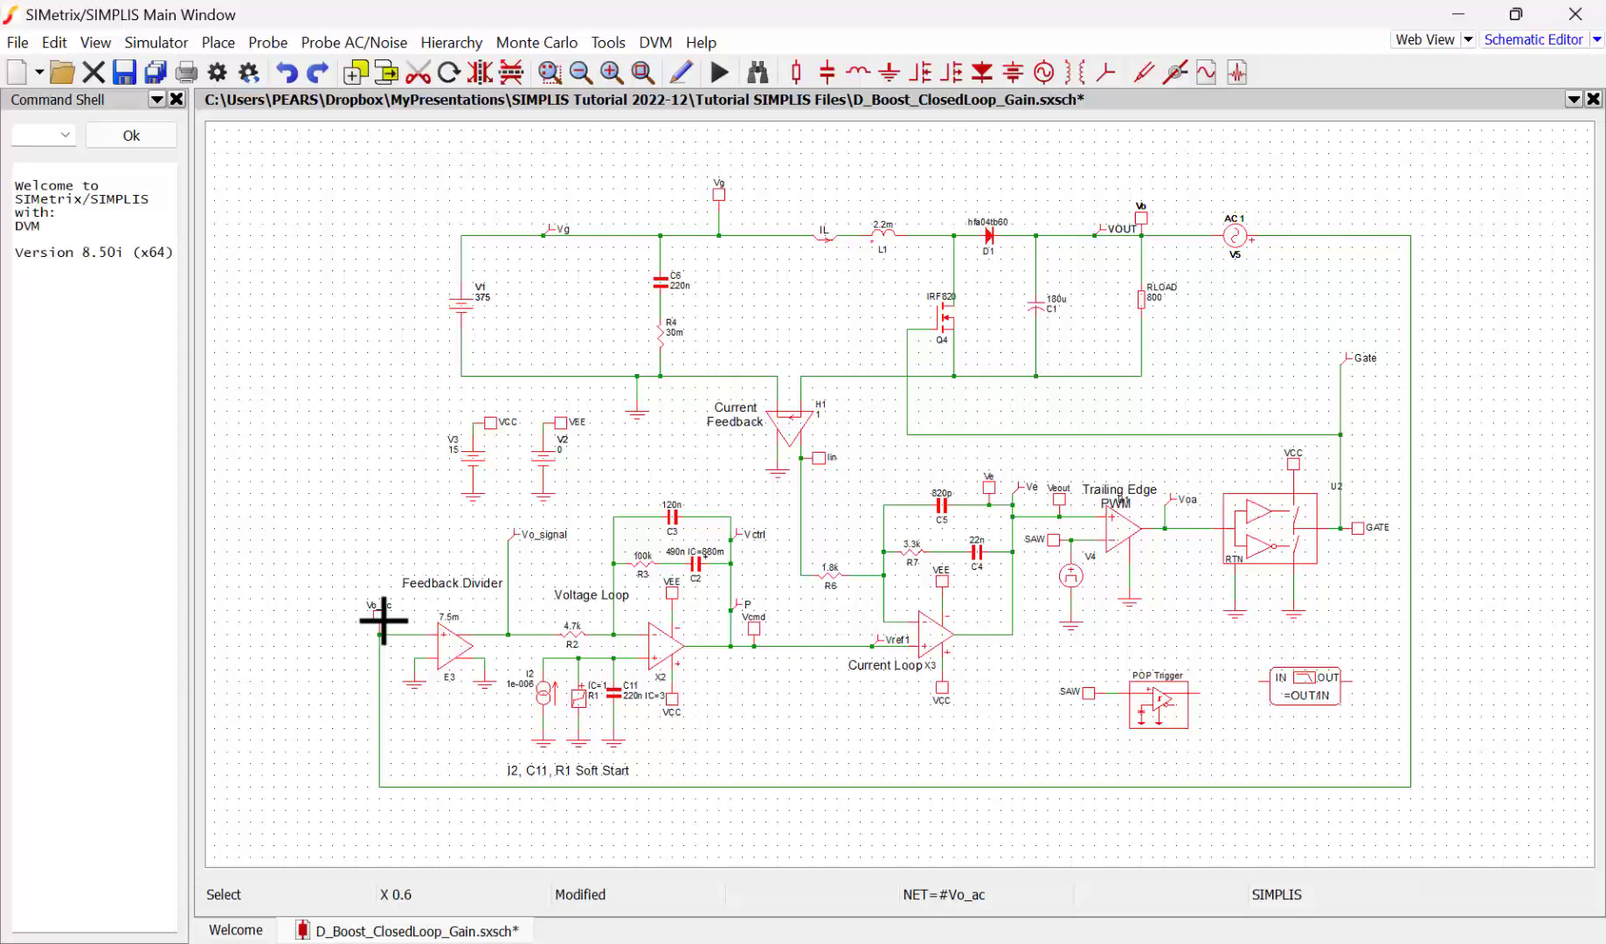
Move the Vo_ac probe from the left wire onto the wire right of source V5
mouse_move(377, 621)
mouse_down()
mouse_move(476, 612)
mouse_move(355, 605)
mouse_move(380, 605)
mouse_up()
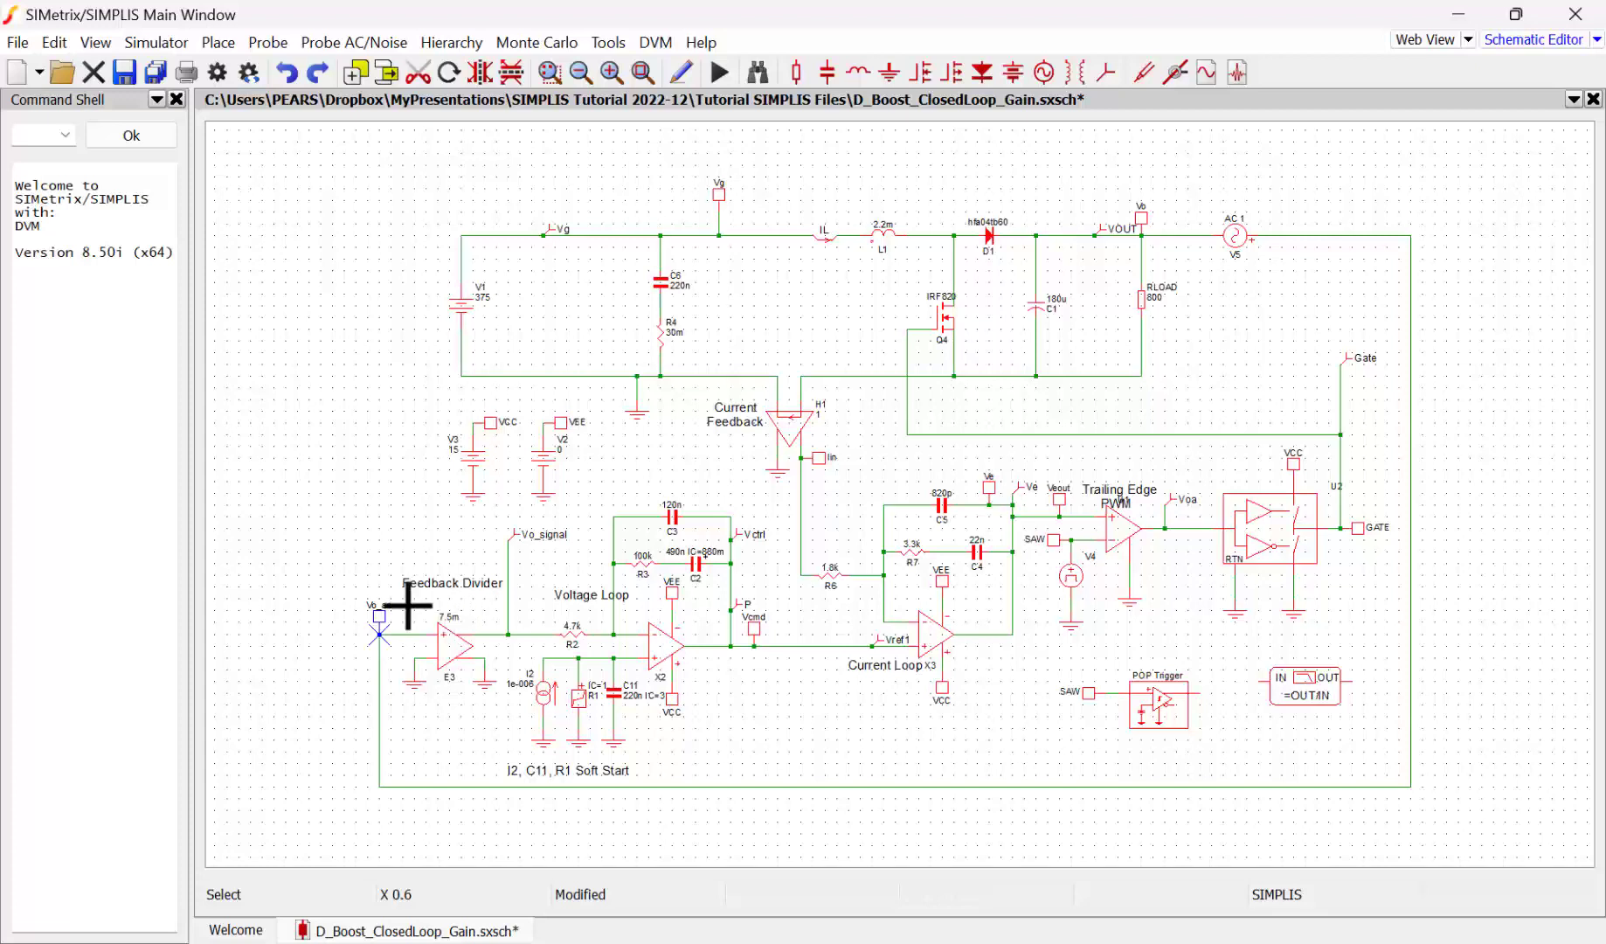
click(276, 616)
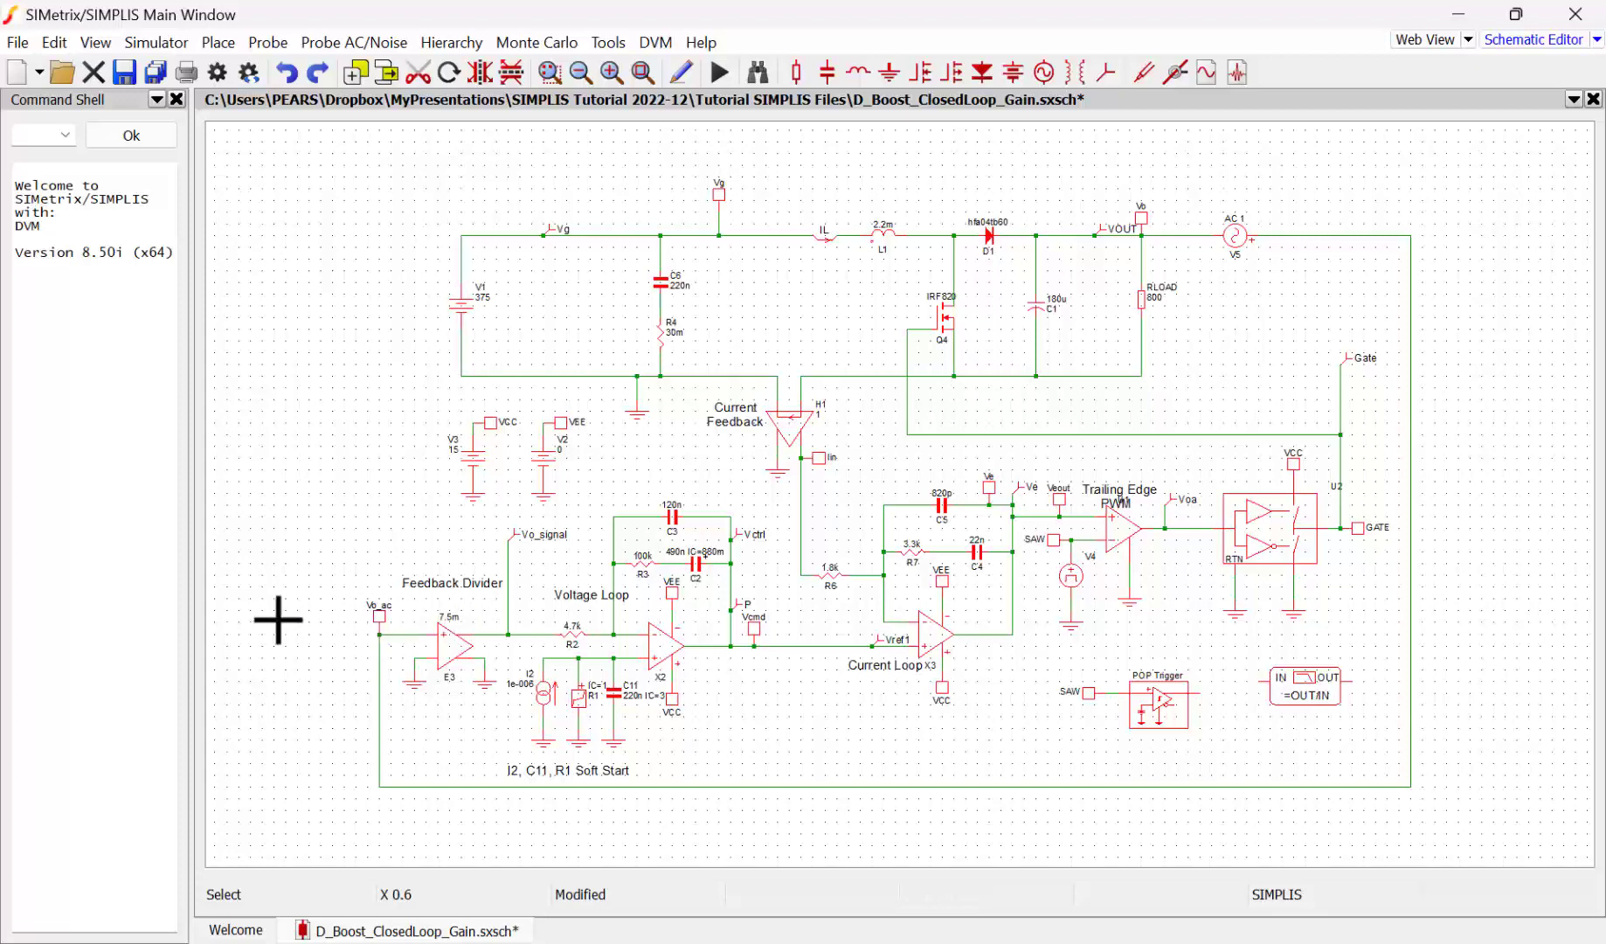
click(379, 624)
key(ctrl+x)
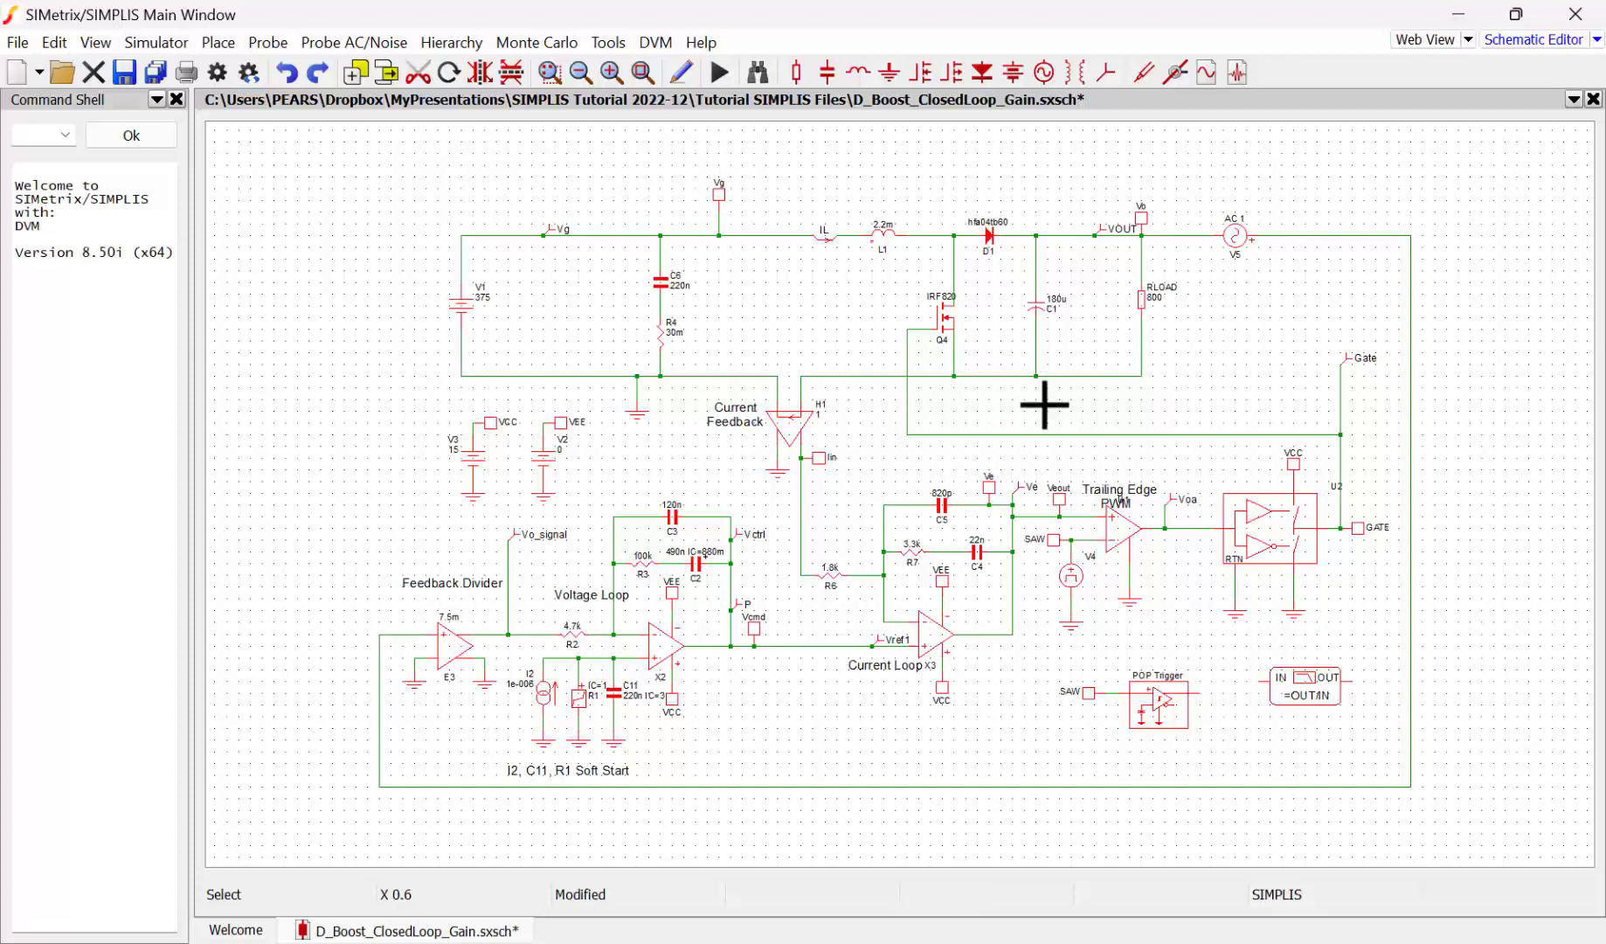
key(ctrl+v)
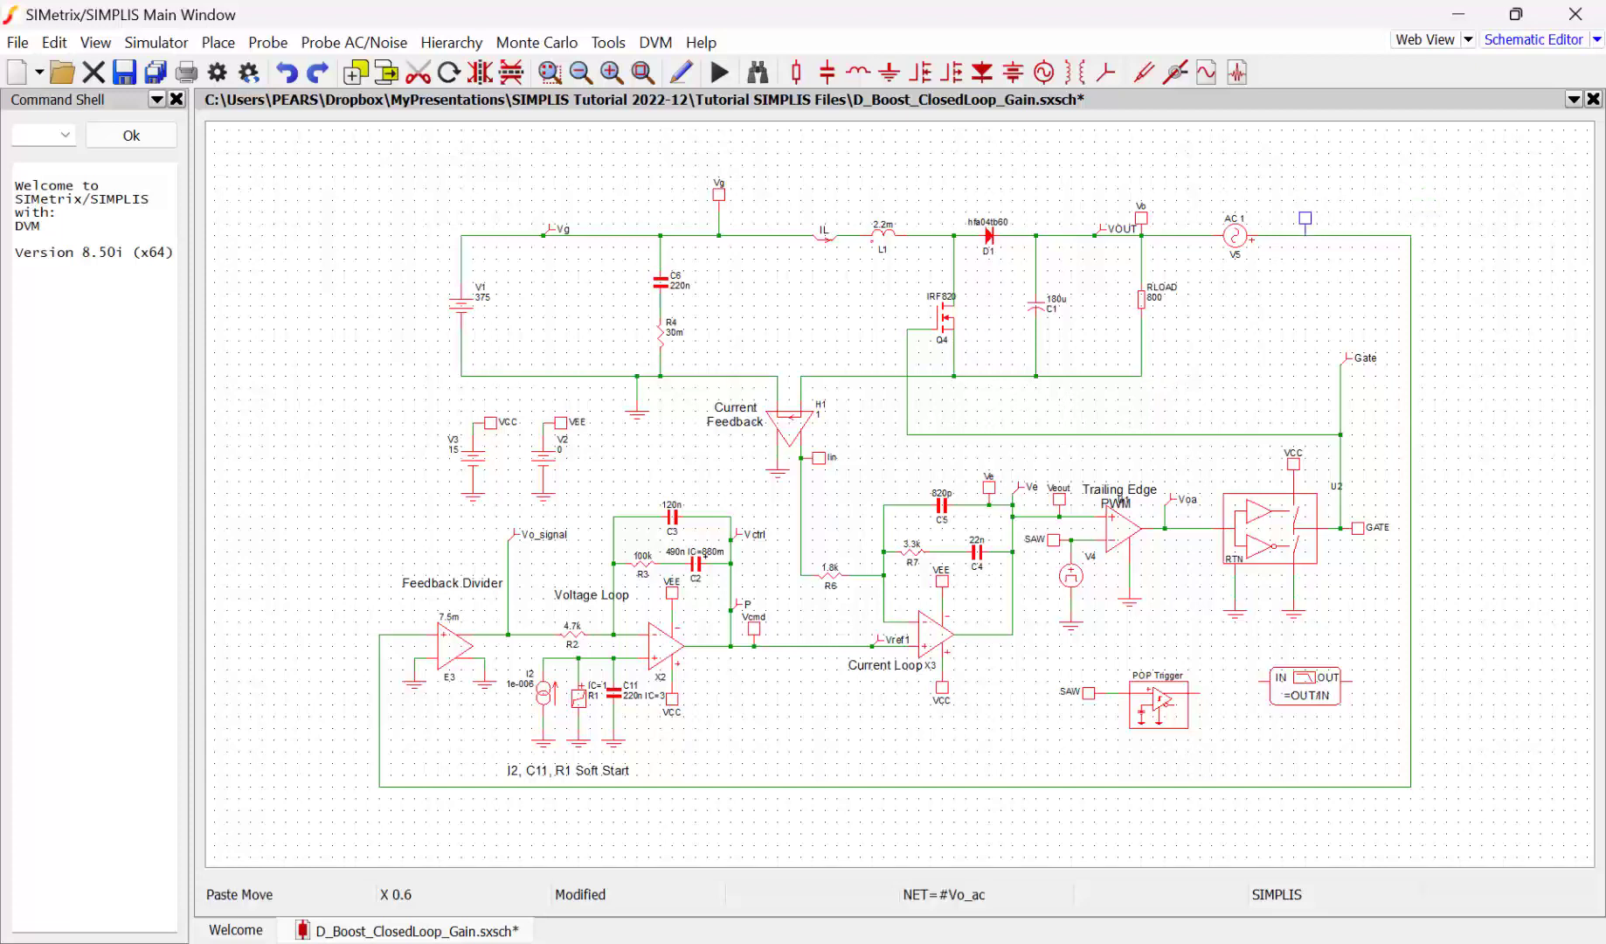
click(1305, 234)
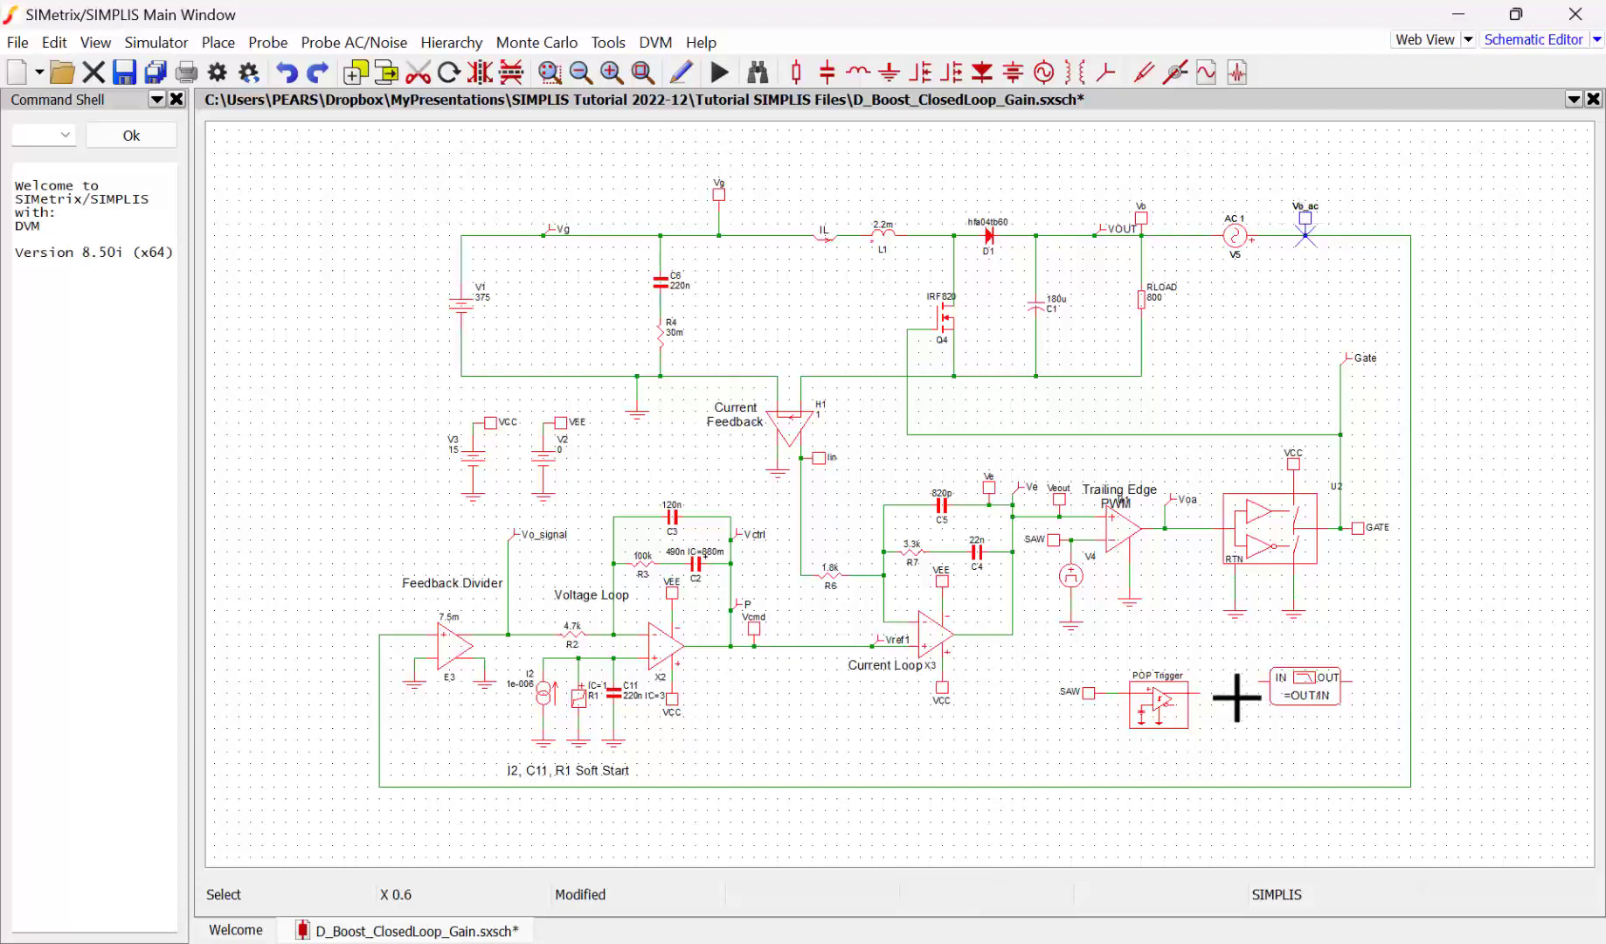
Attach pasted probes to the Bode block: Vo_ac on IN and Vo on OUT
key(ctrl+v)
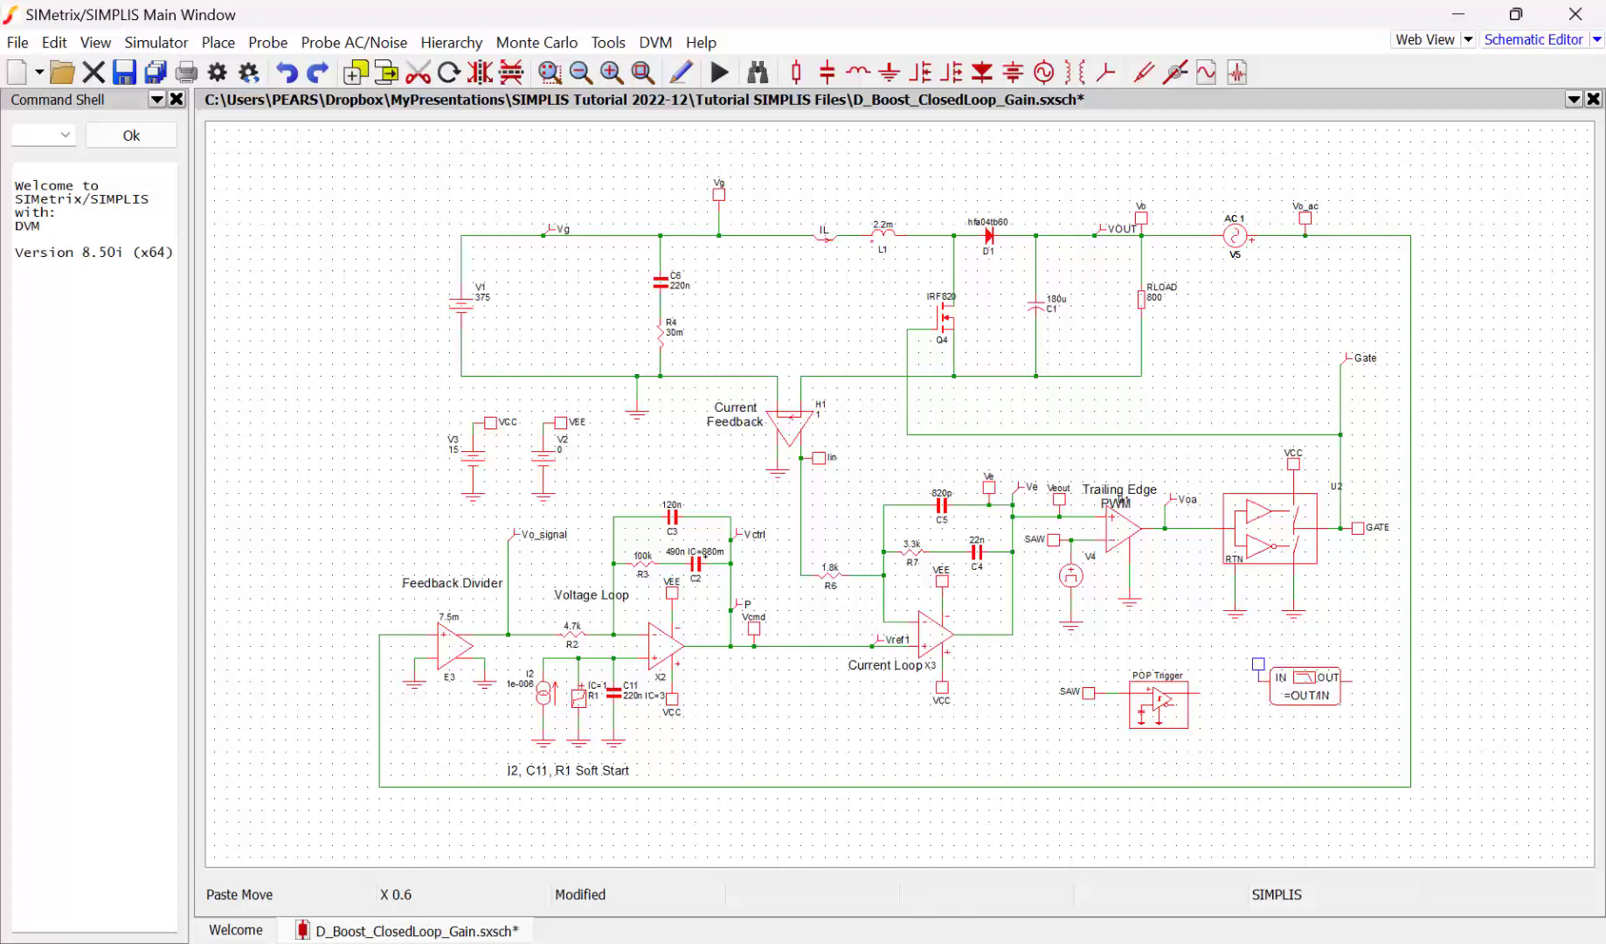
click(1259, 666)
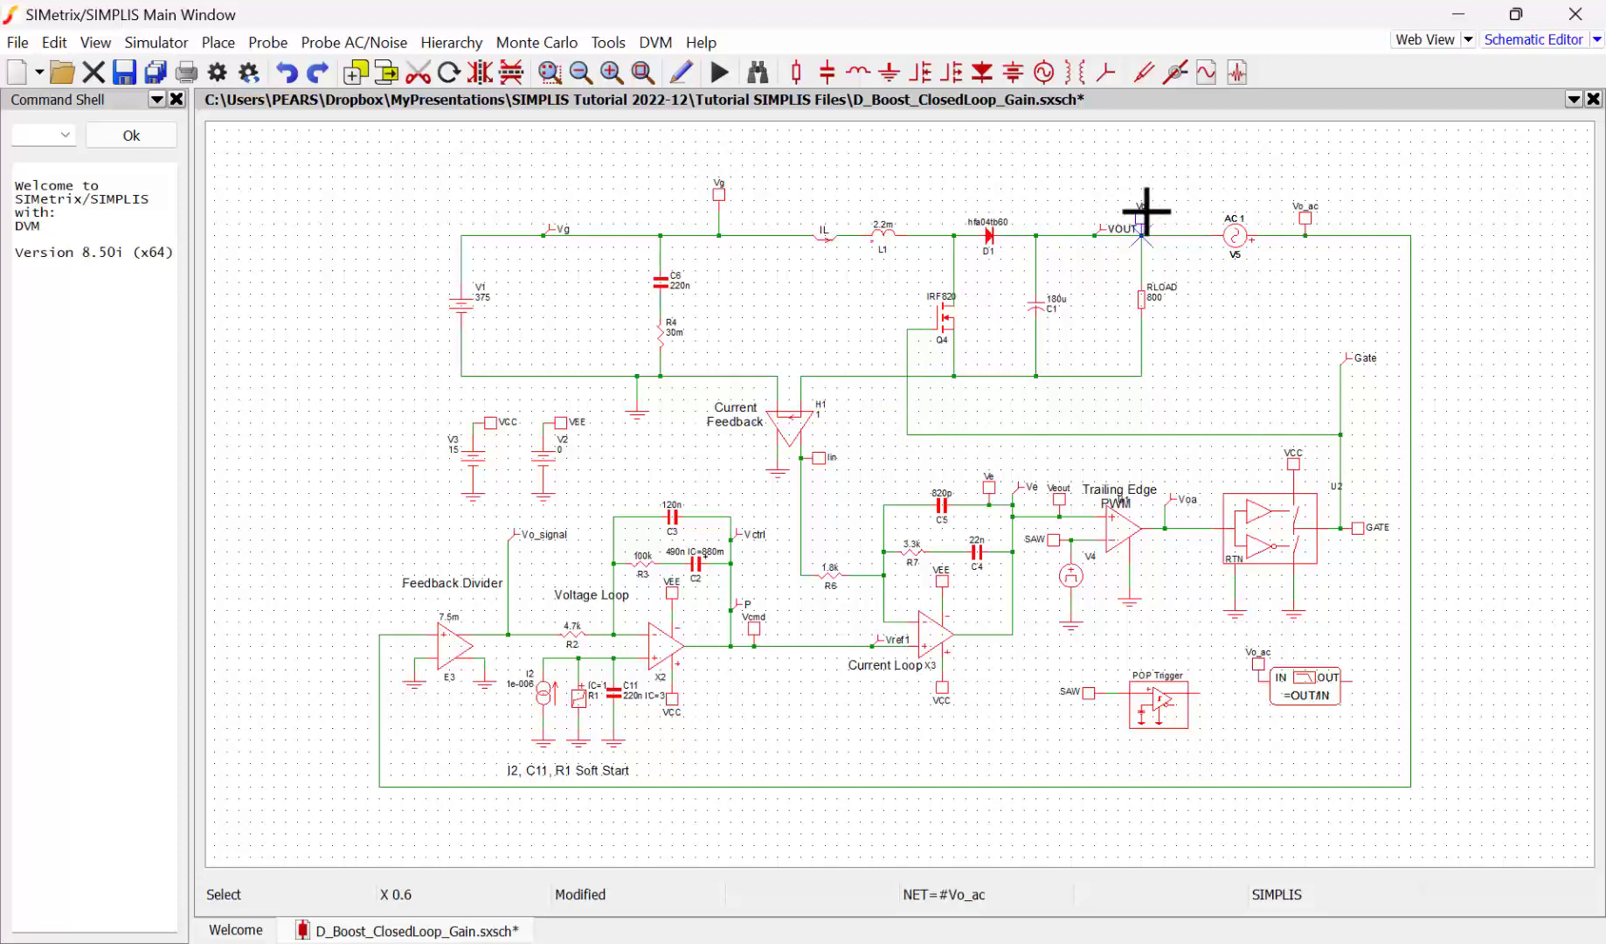
key(ctrl+v)
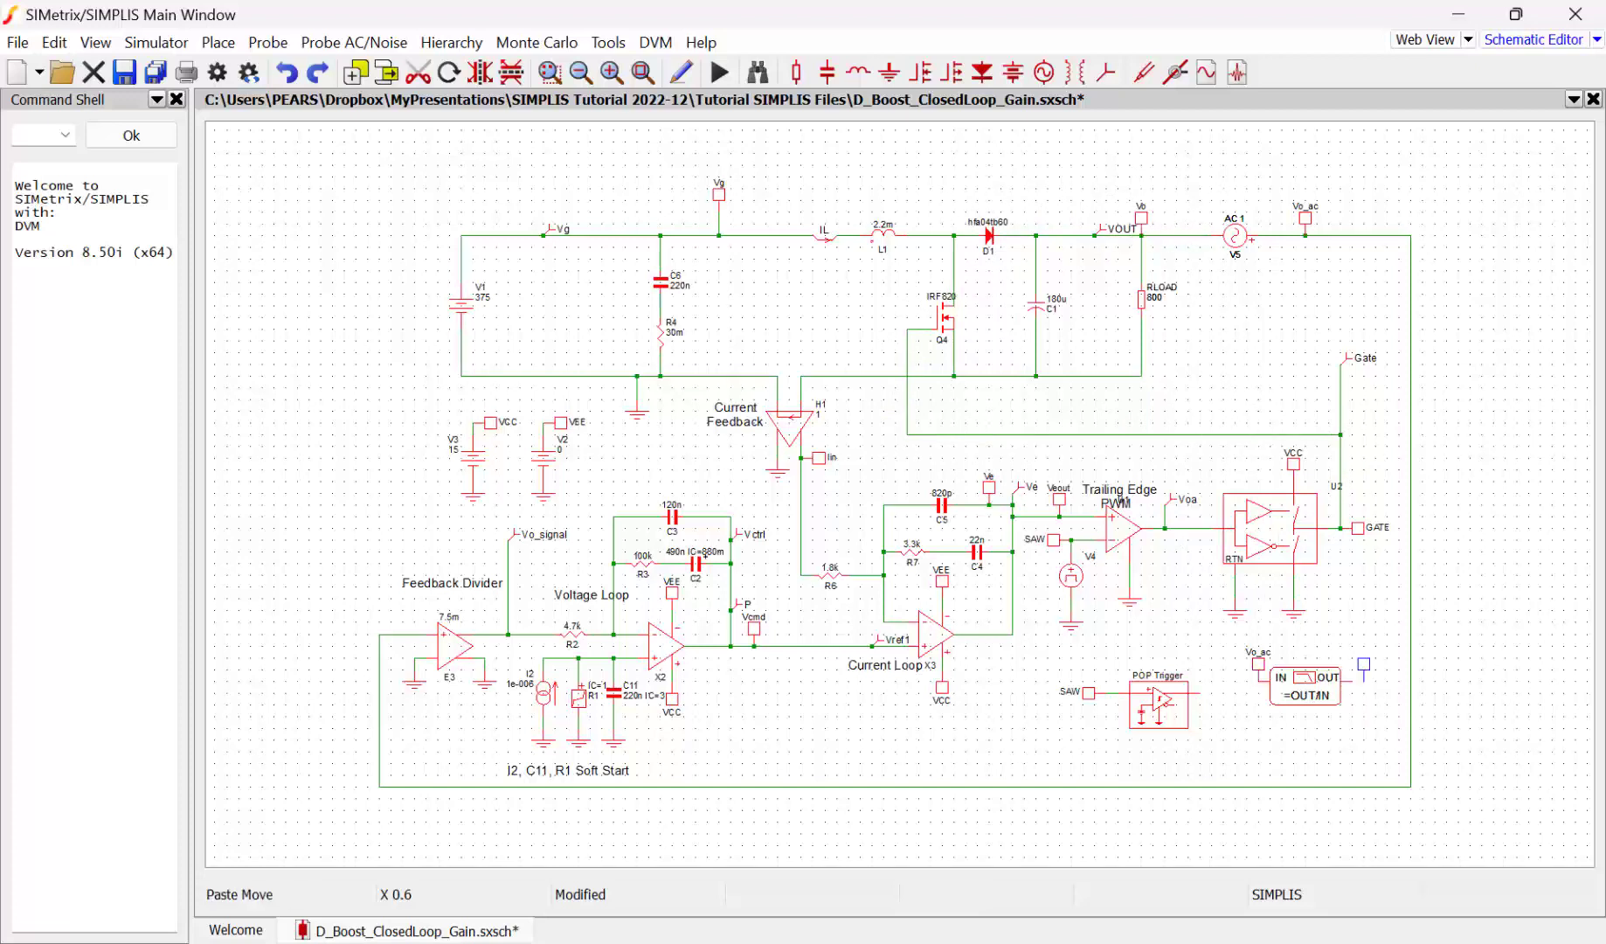
click(1352, 664)
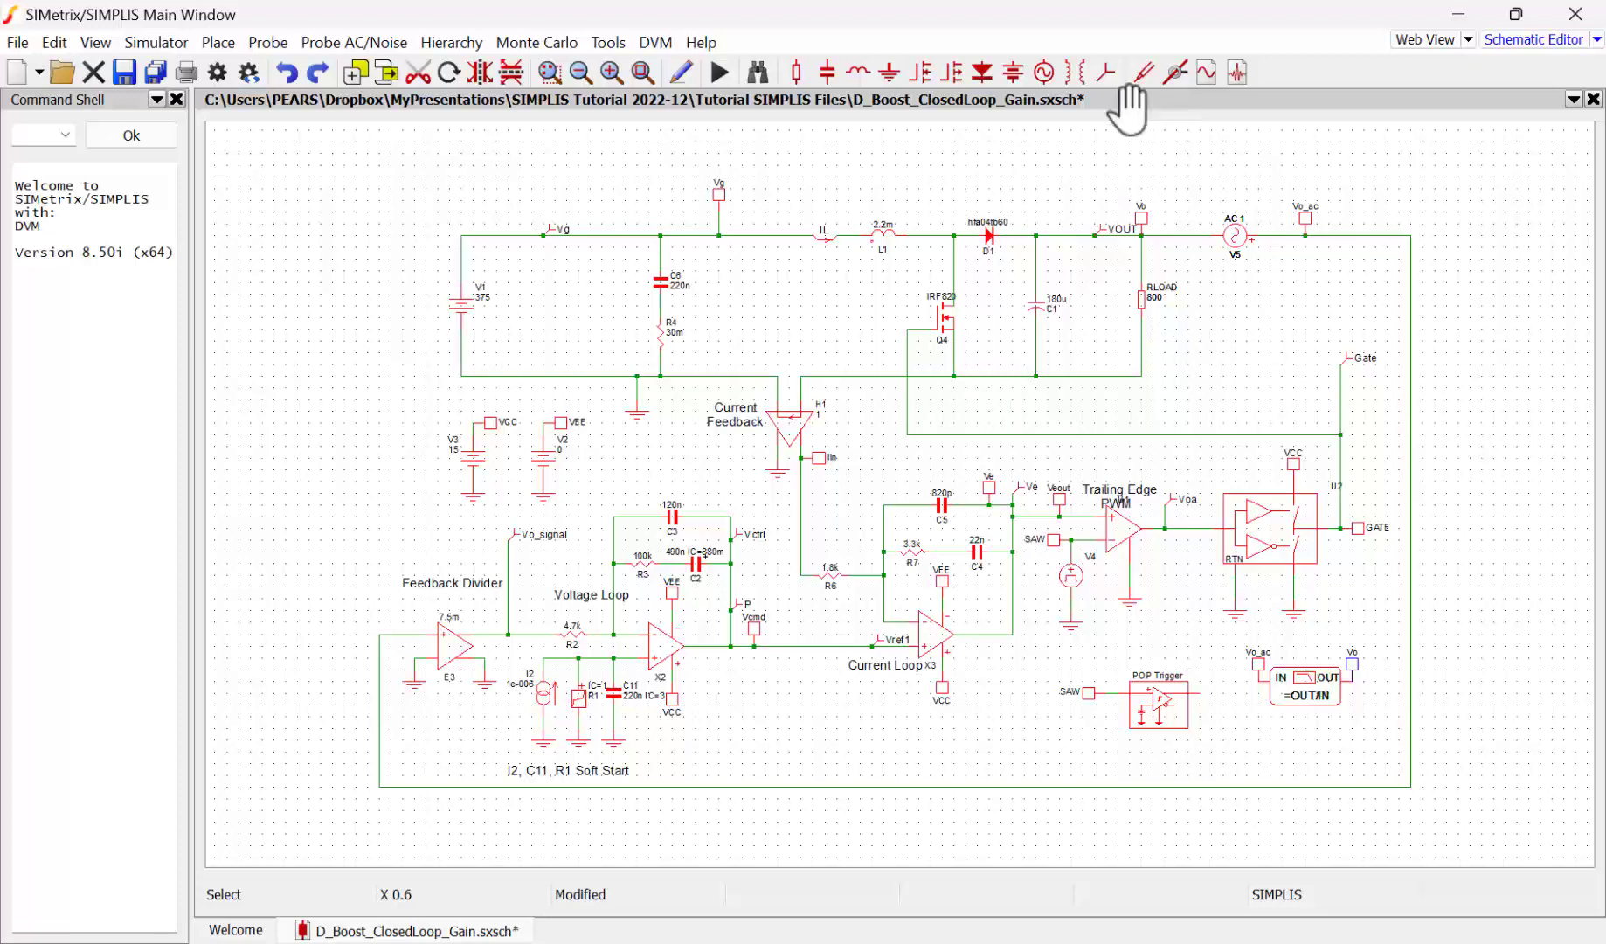
click(149, 44)
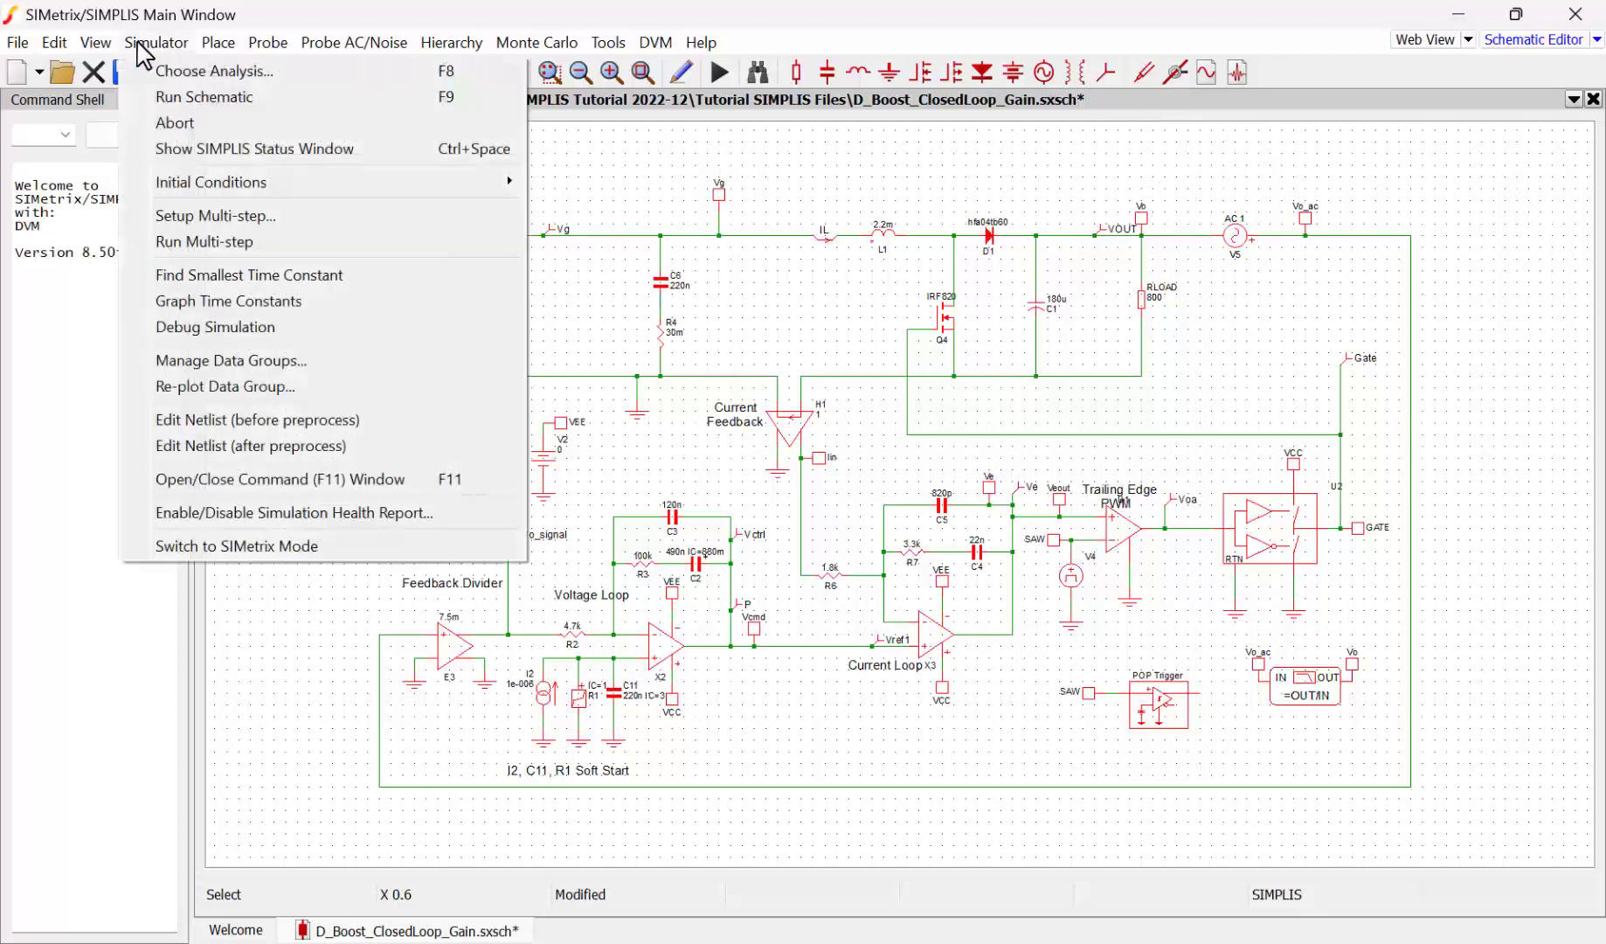
Enable AC alongside POP, sweeping 100m to 1Meg at 25 points/decade, and run it
click(172, 79)
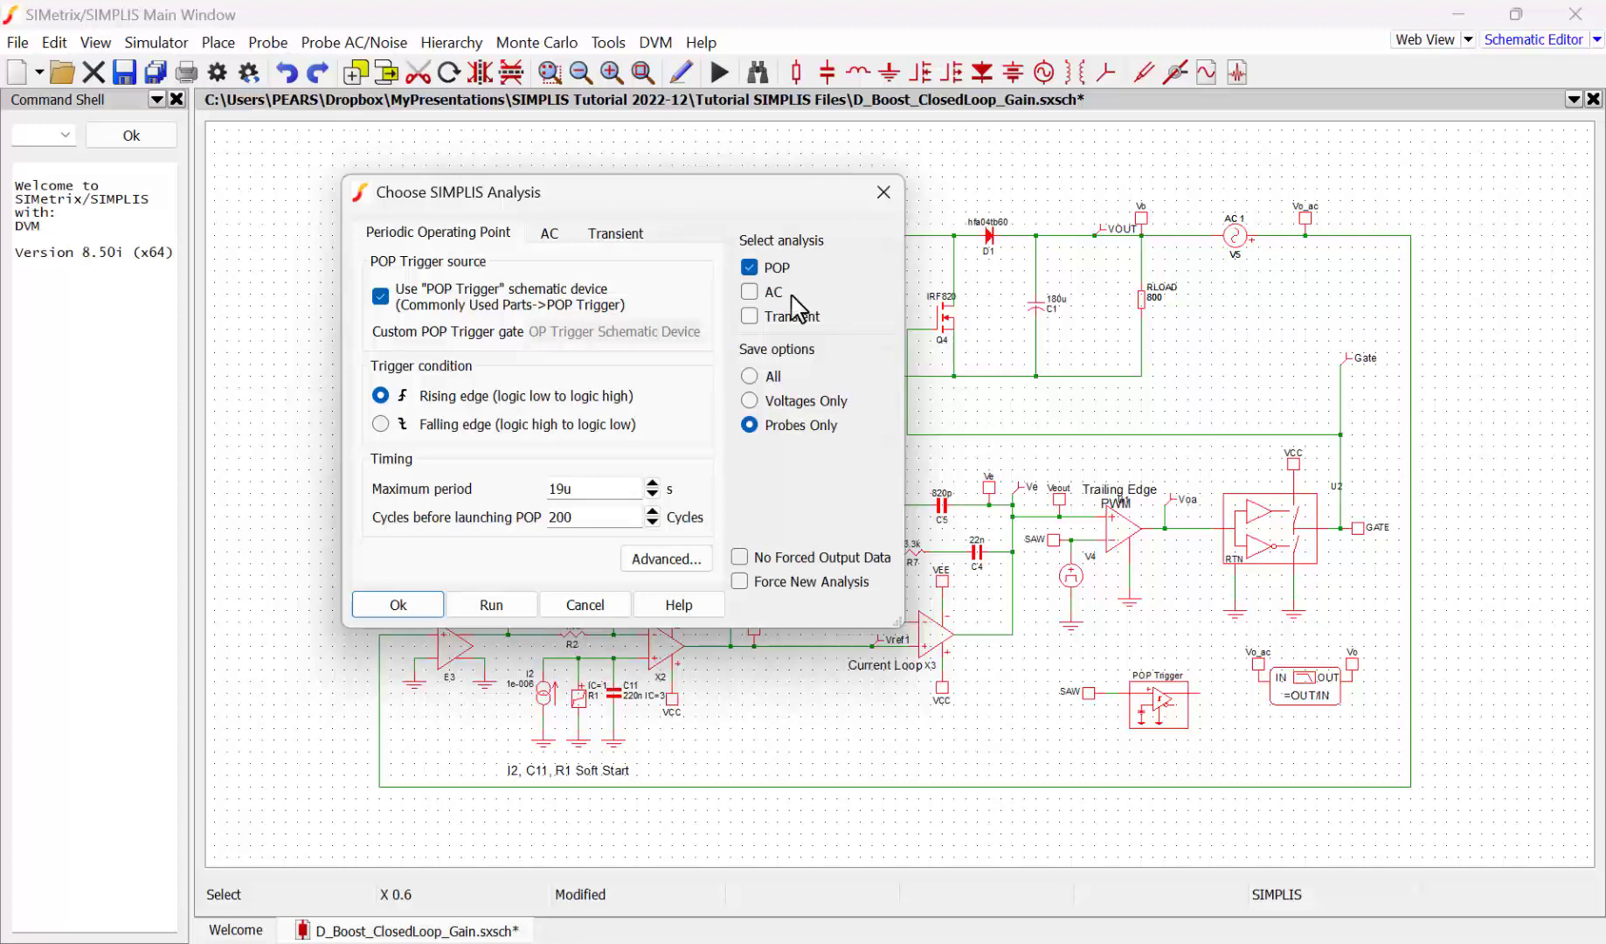
click(759, 294)
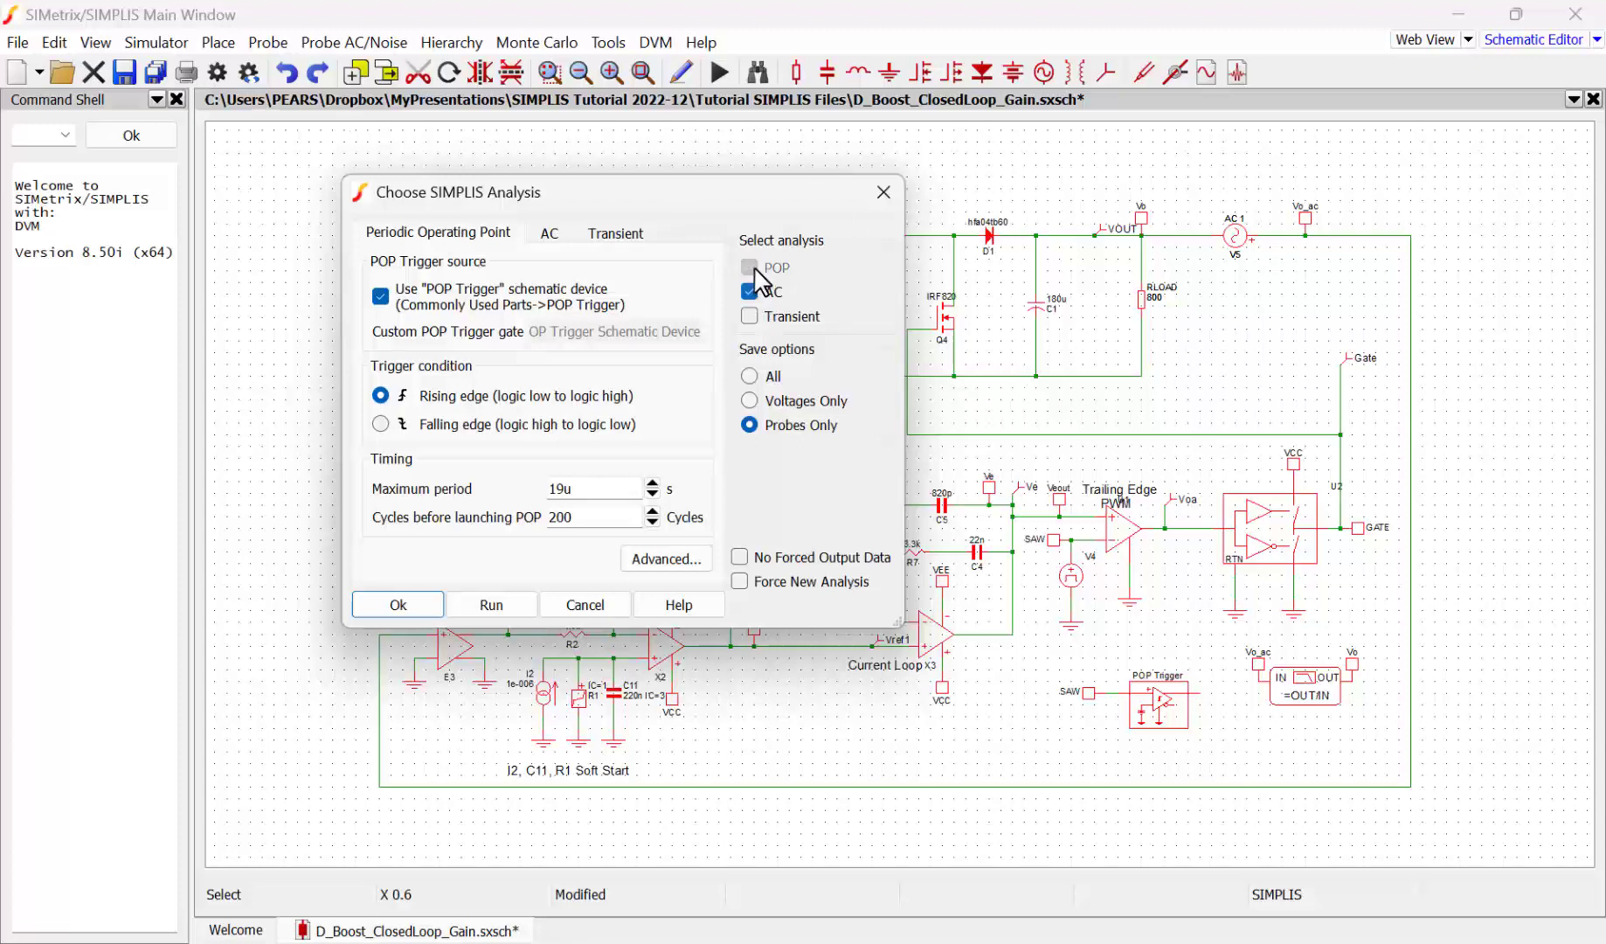
click(549, 236)
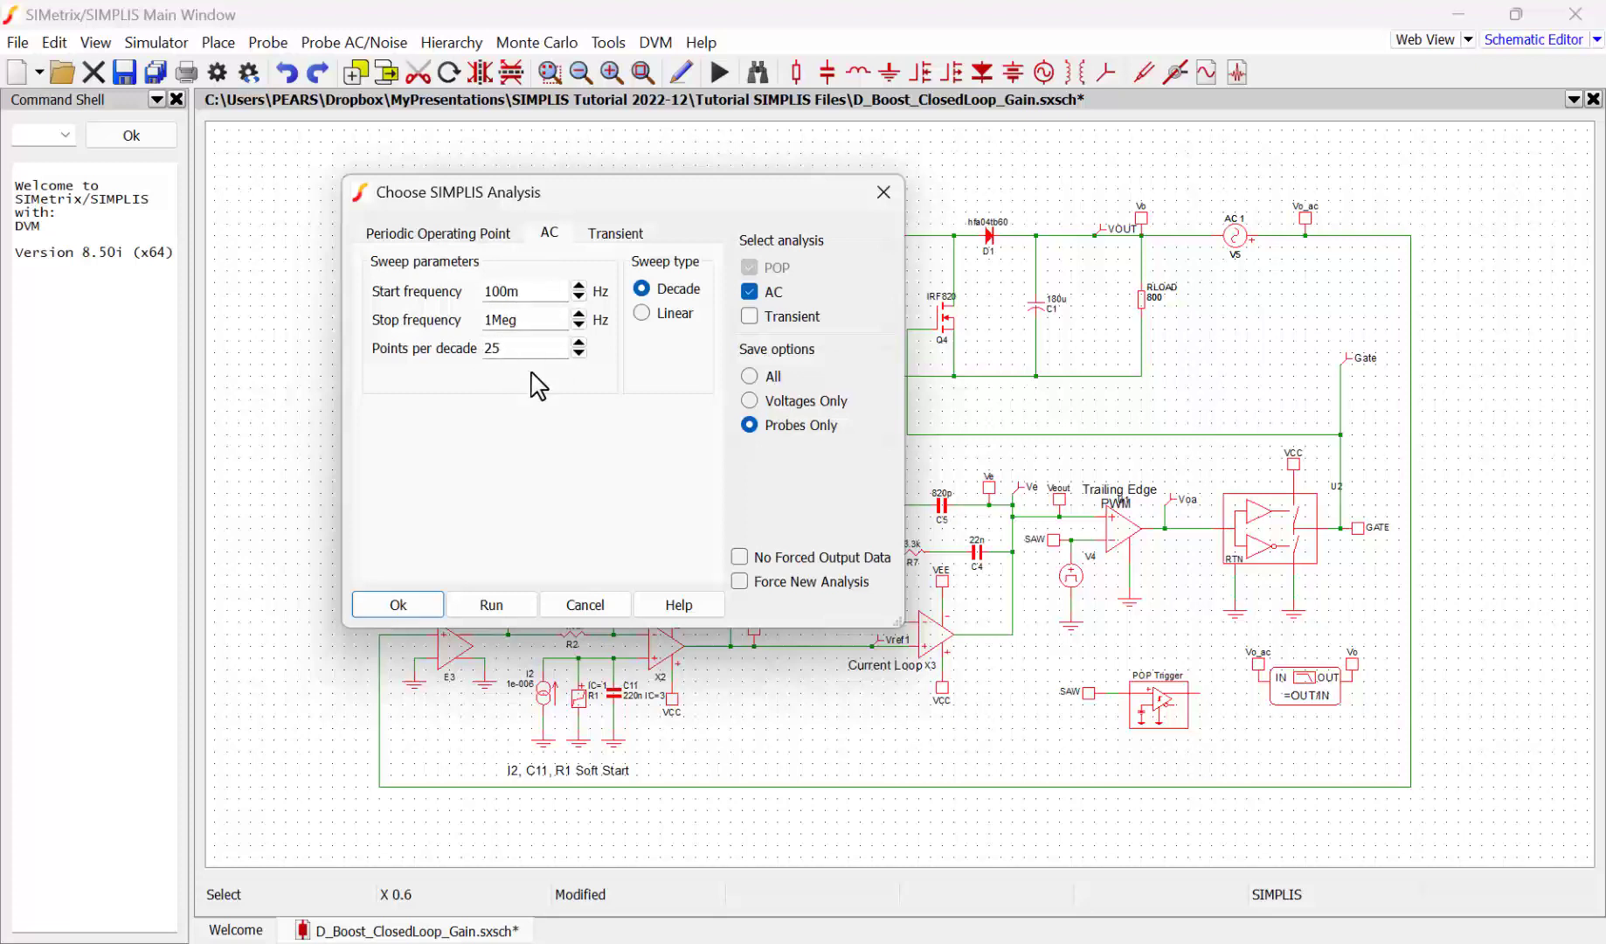
click(491, 606)
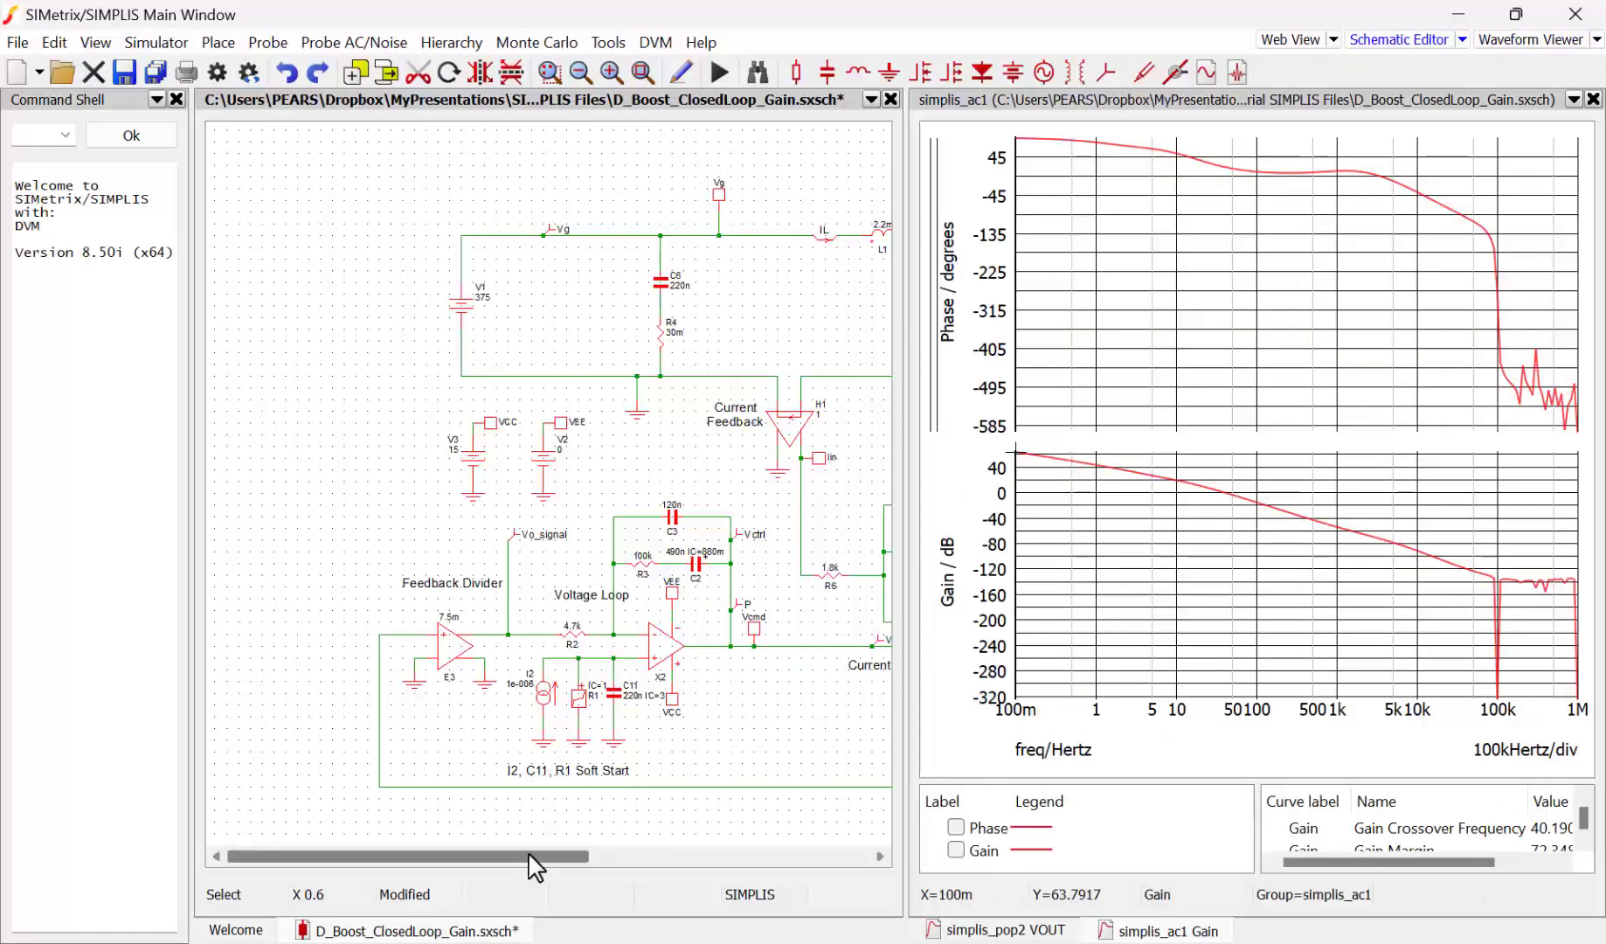
Set the Bode probe to Gain above Phase and enlarge the measurement table below the graphs
drag(535, 856, 619, 856)
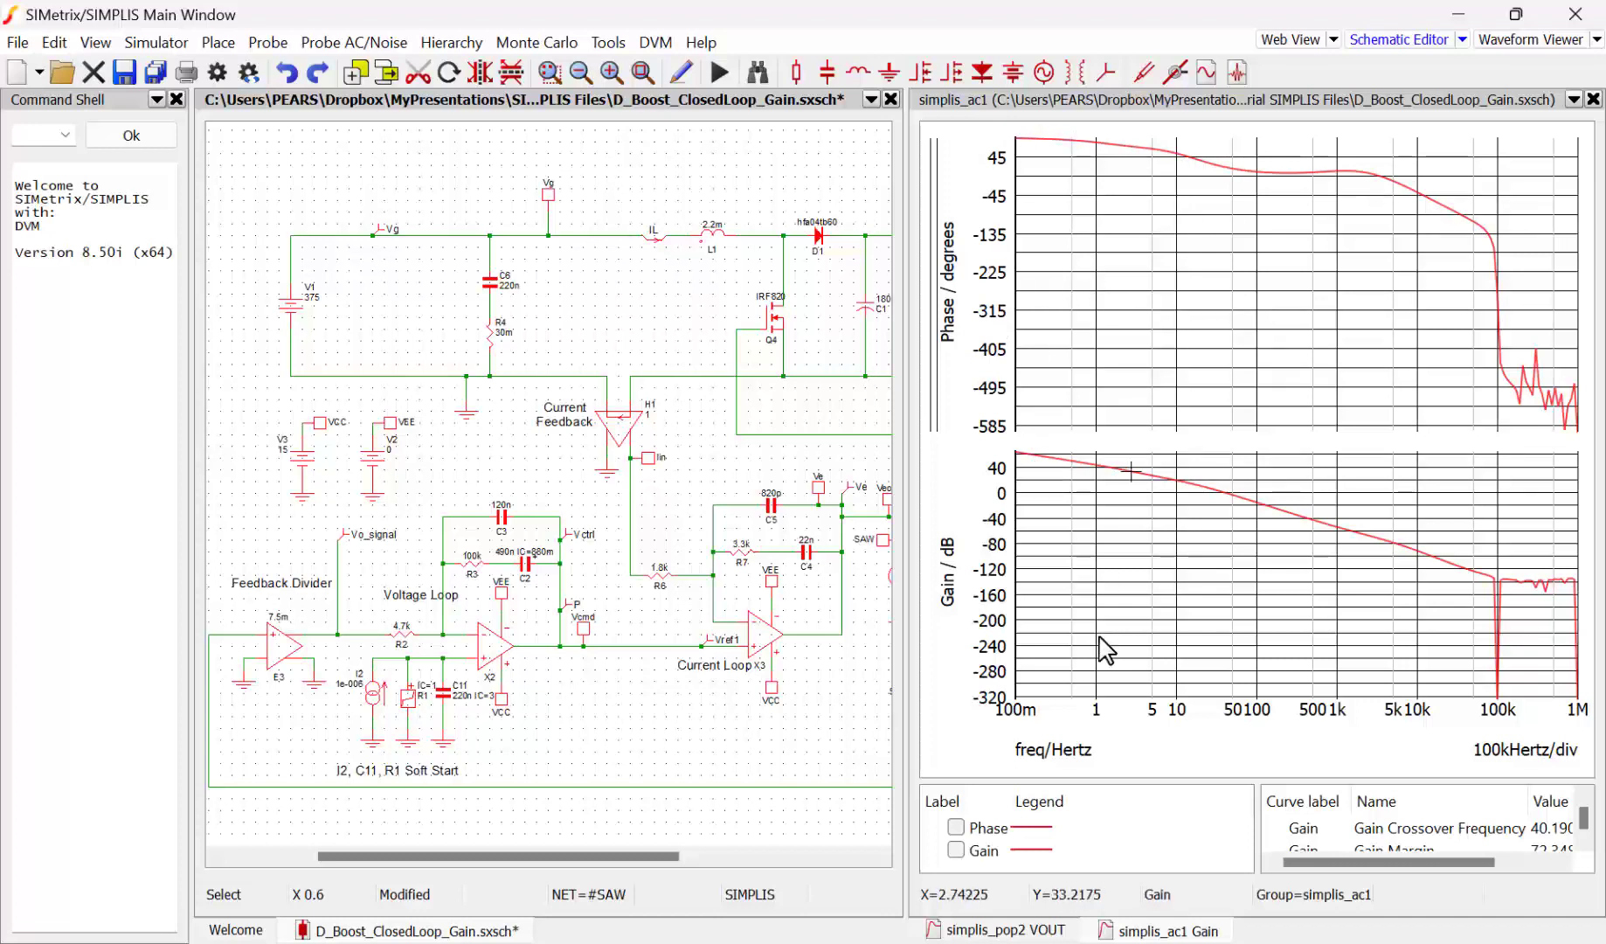
click(704, 856)
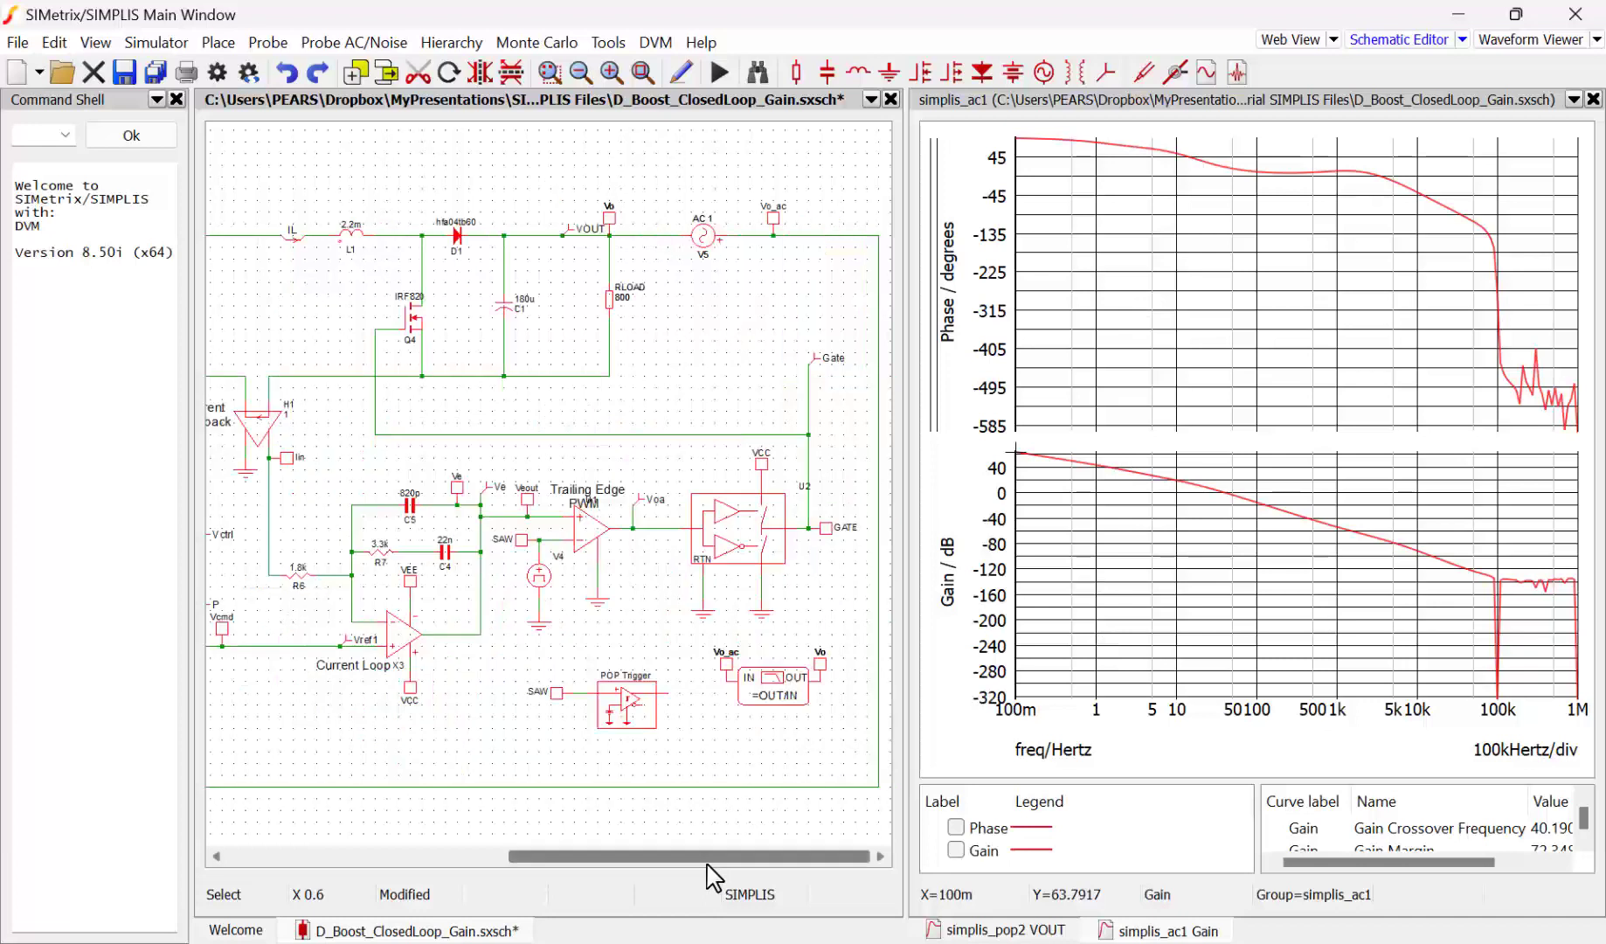
double_click(768, 692)
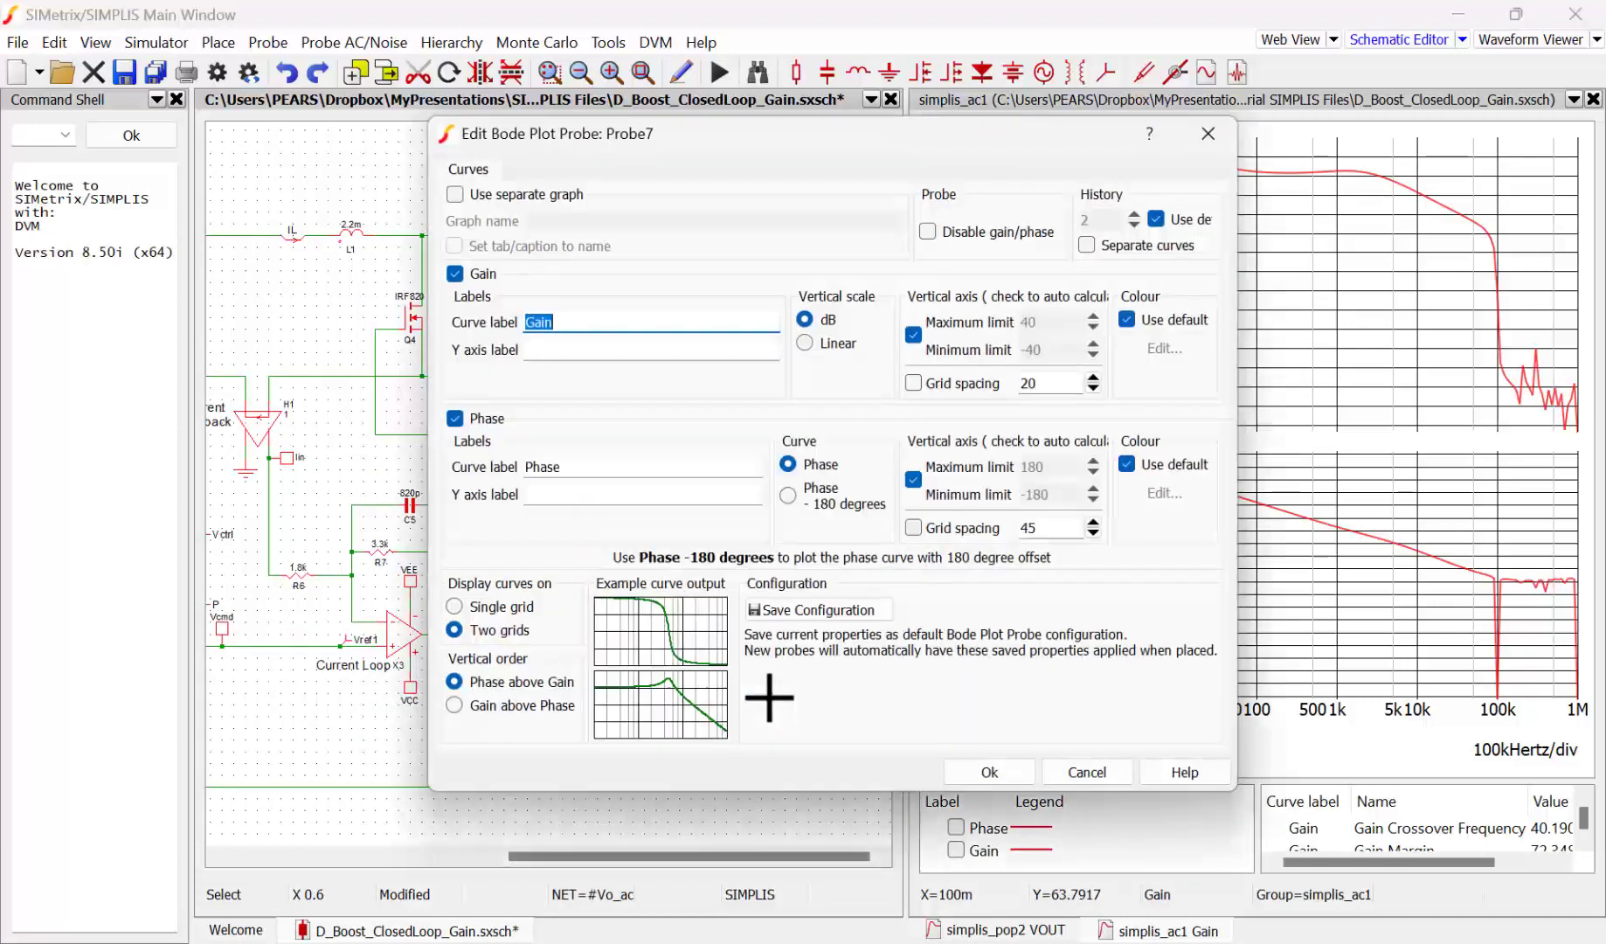
click(463, 705)
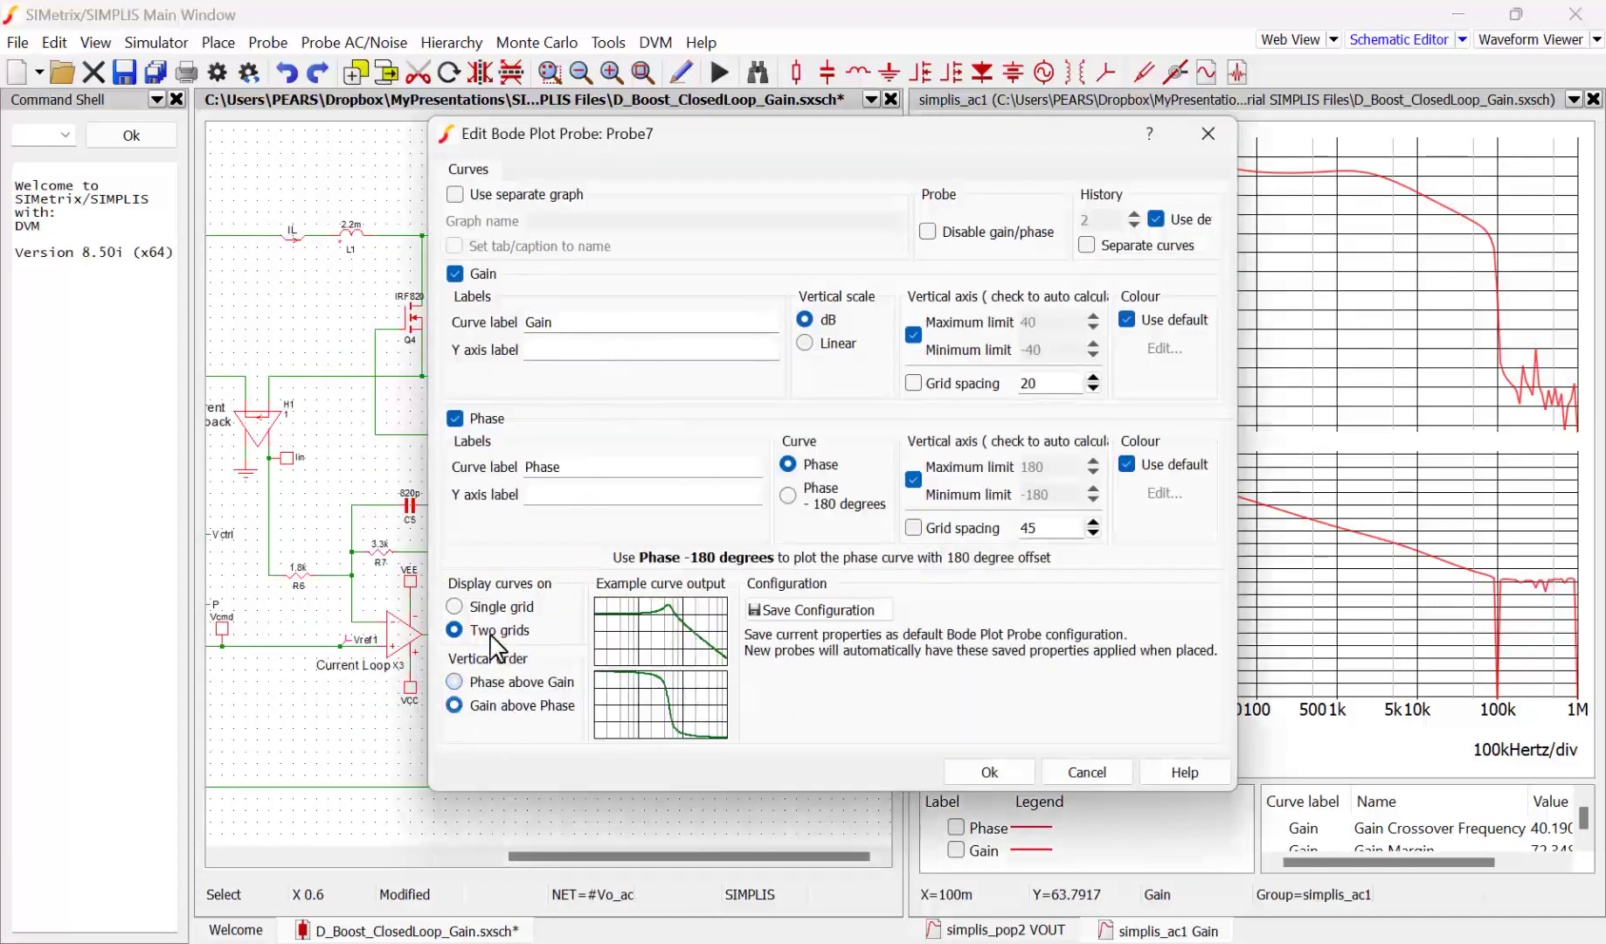
click(990, 773)
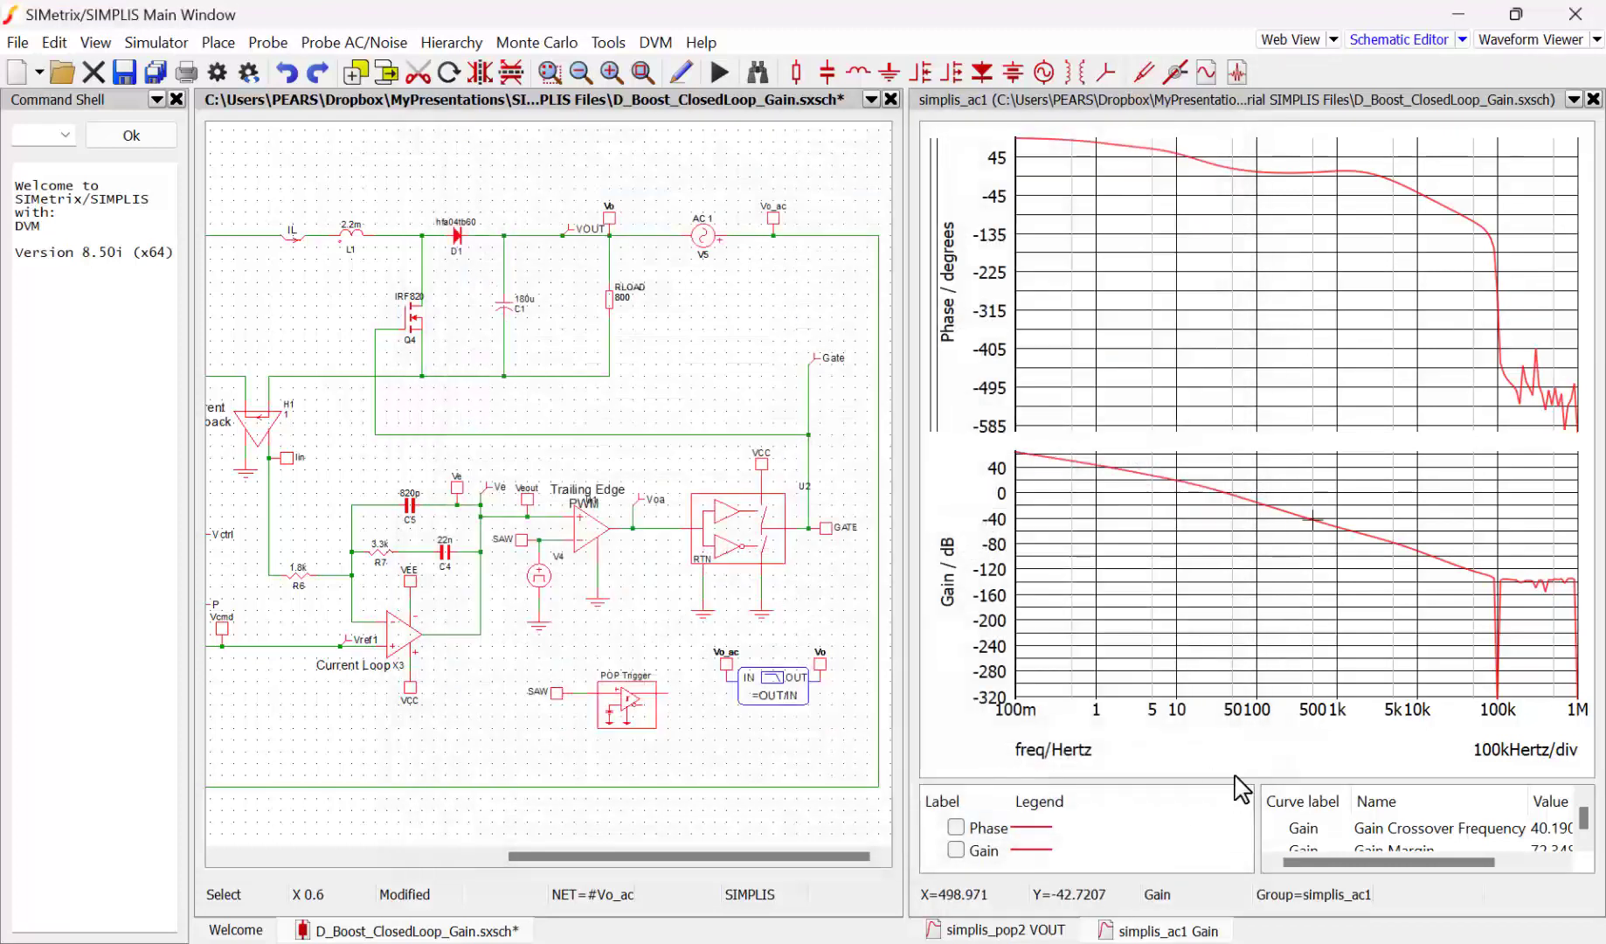
drag(1232, 780, 1147, 774)
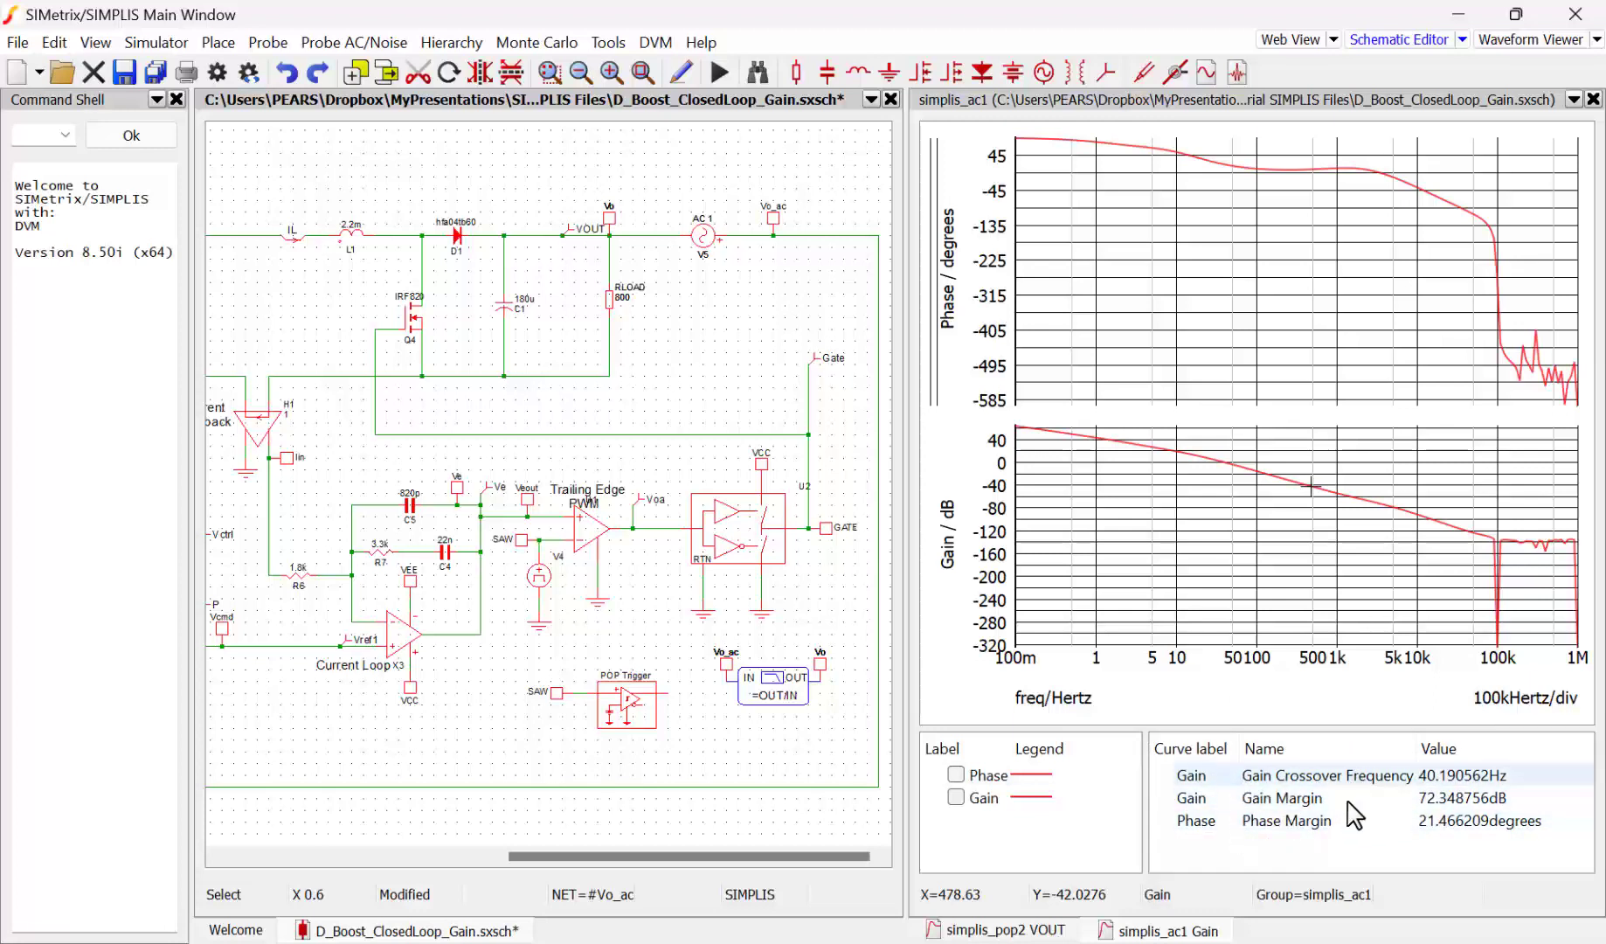
Close old graphs, rerun, and widen the table showing 40.19 Hz, 72.35 dB and 21.47°
click(1594, 100)
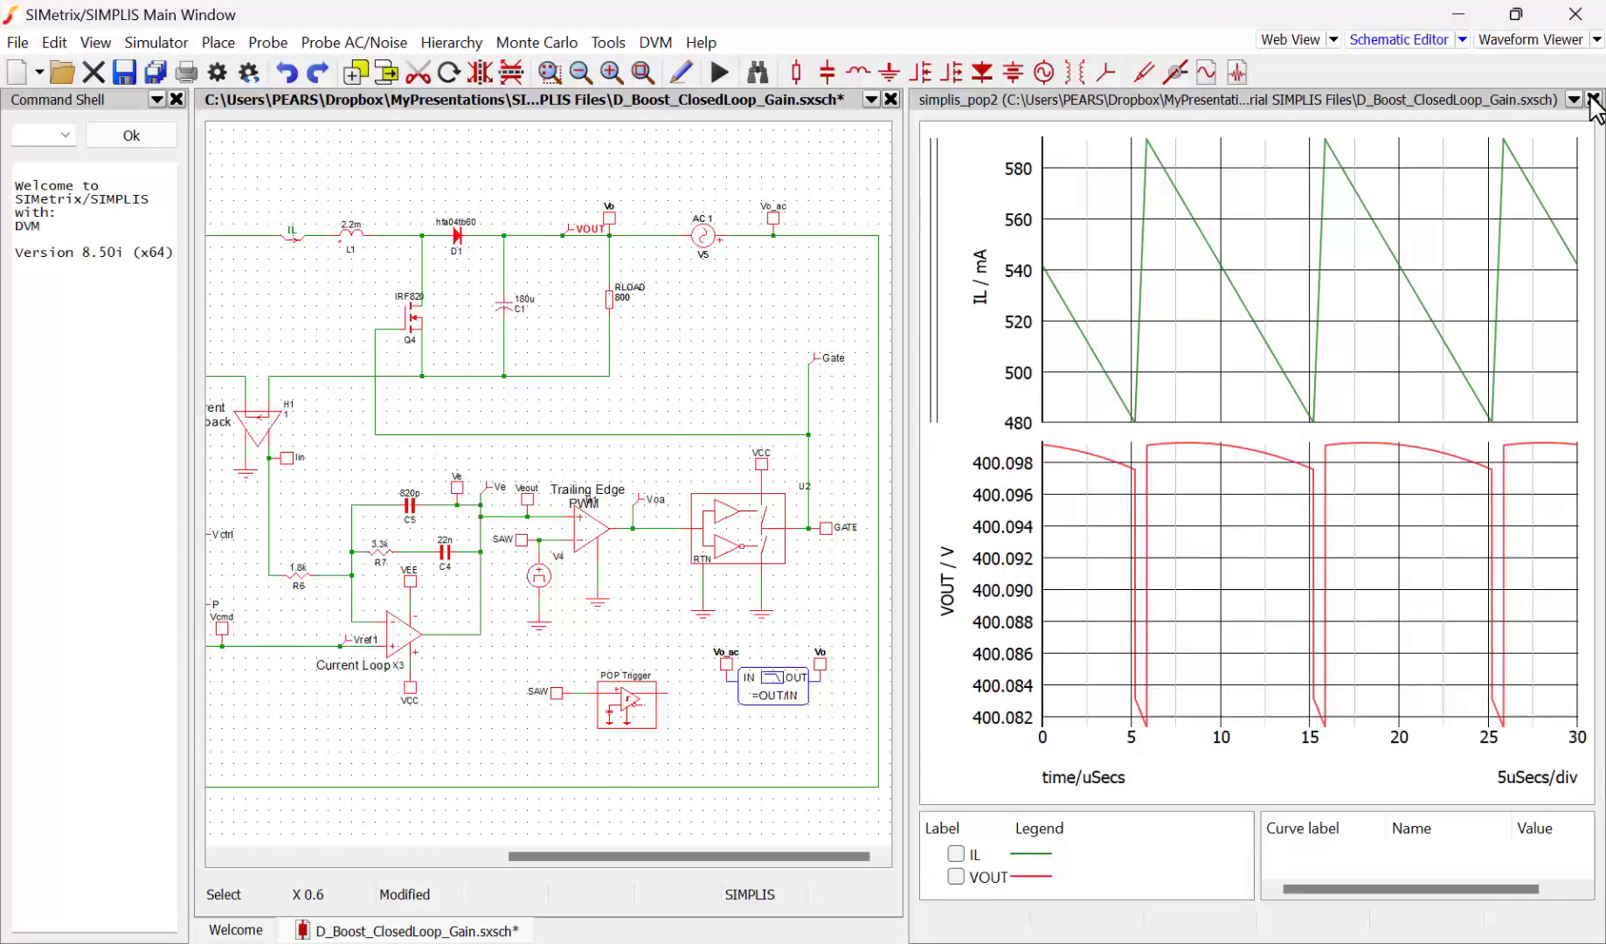
click(1592, 101)
click(715, 77)
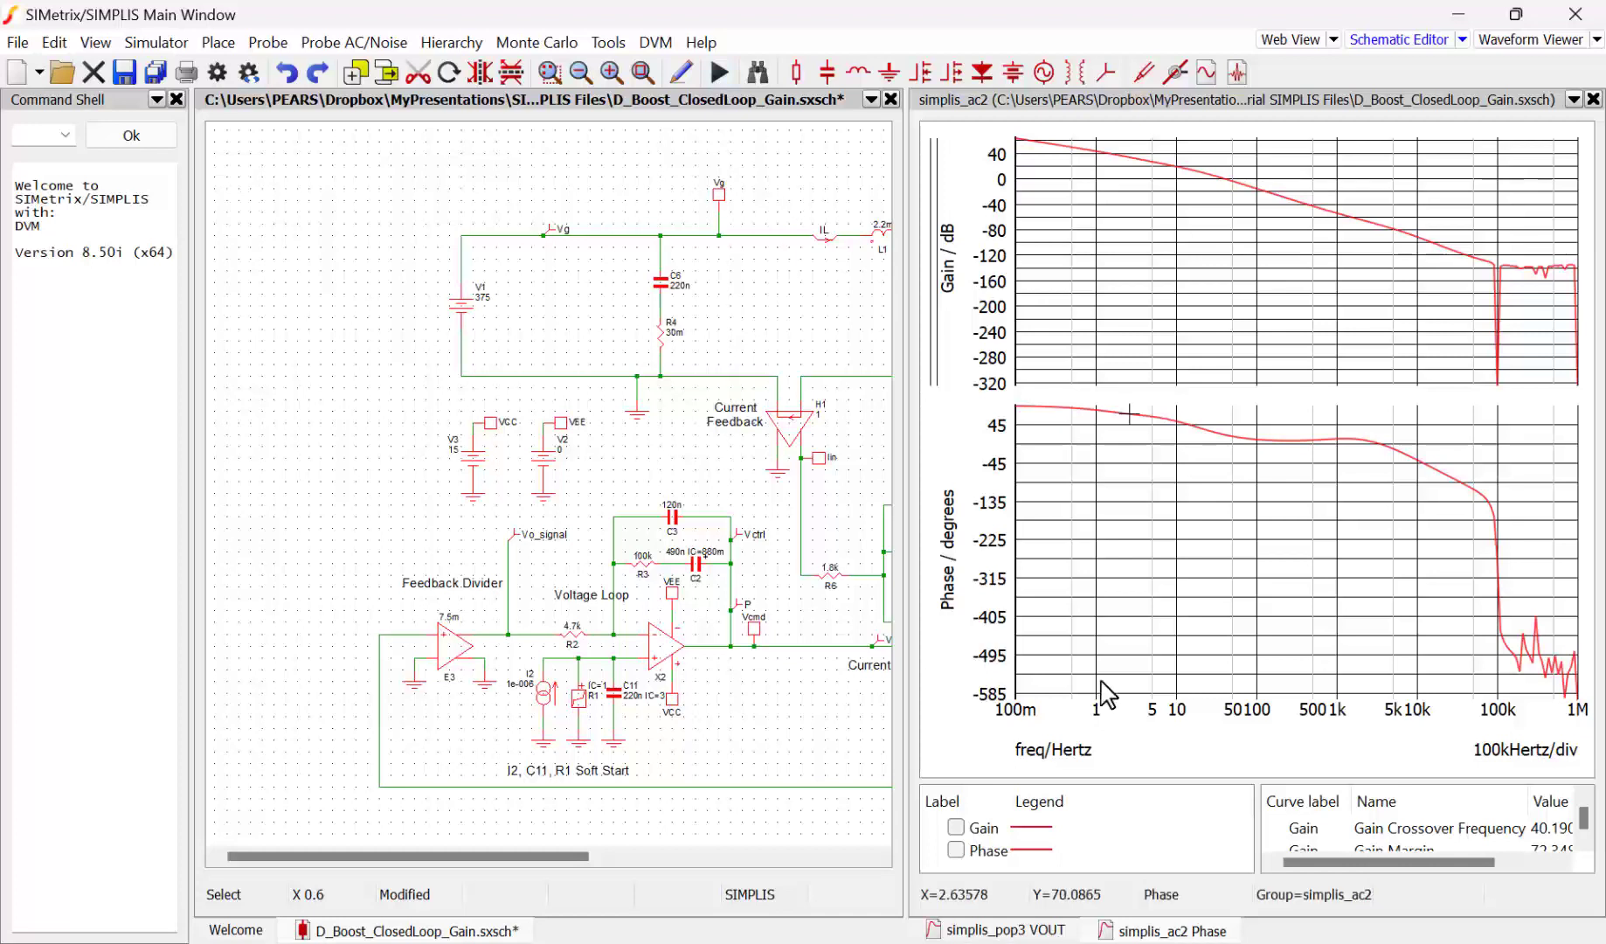
drag(1120, 780, 1119, 743)
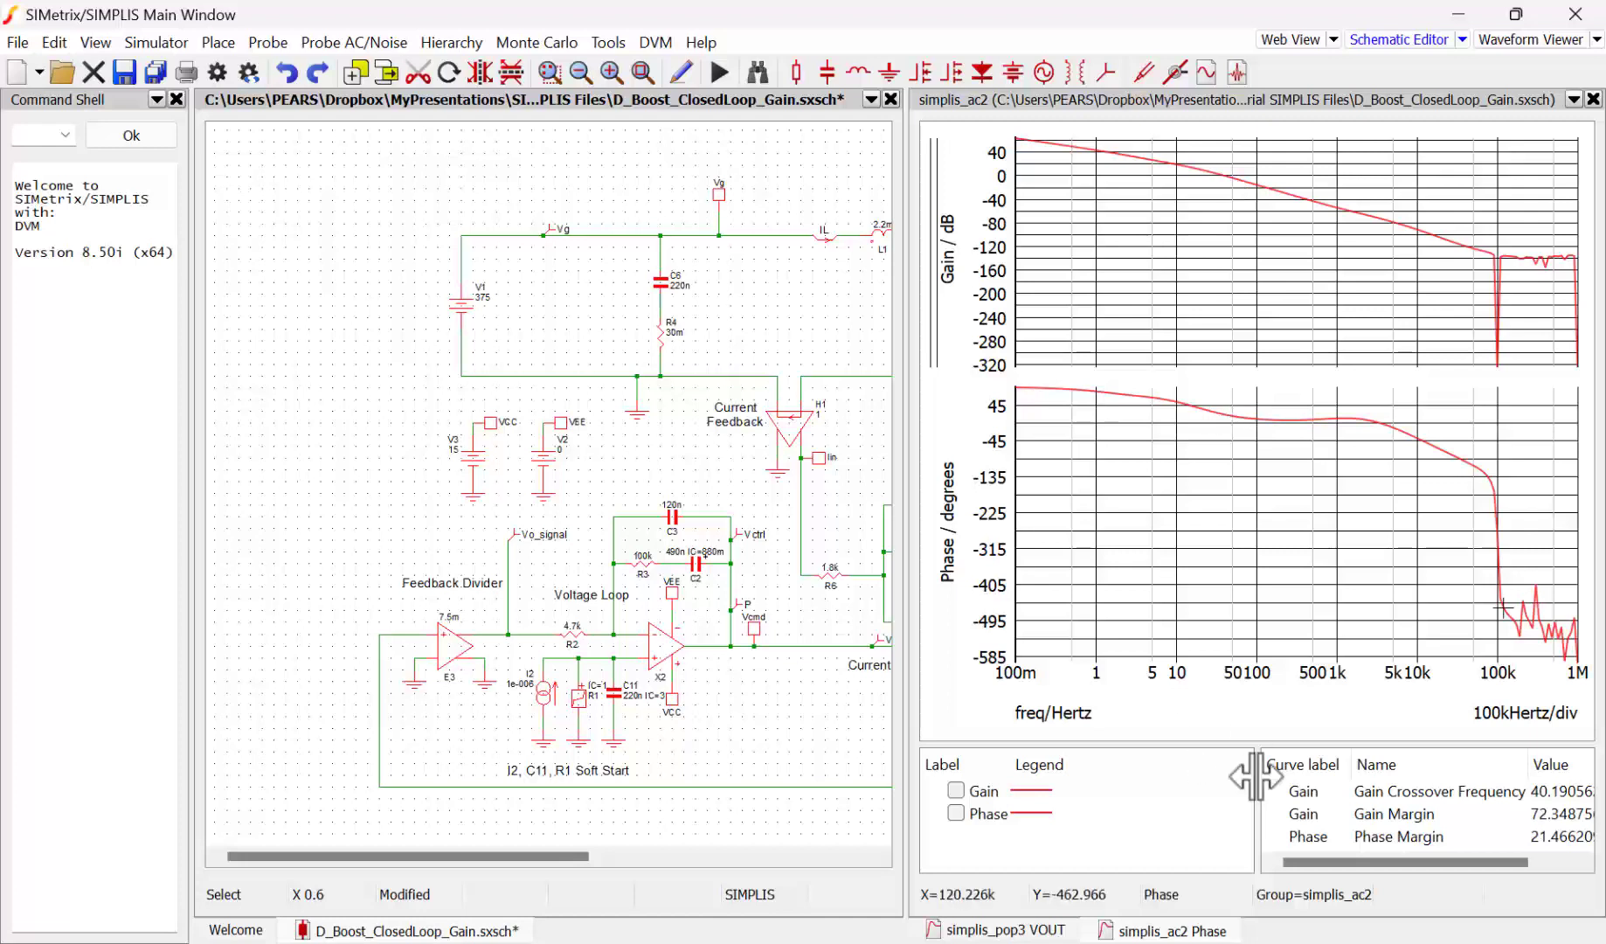
drag(1215, 781, 1122, 782)
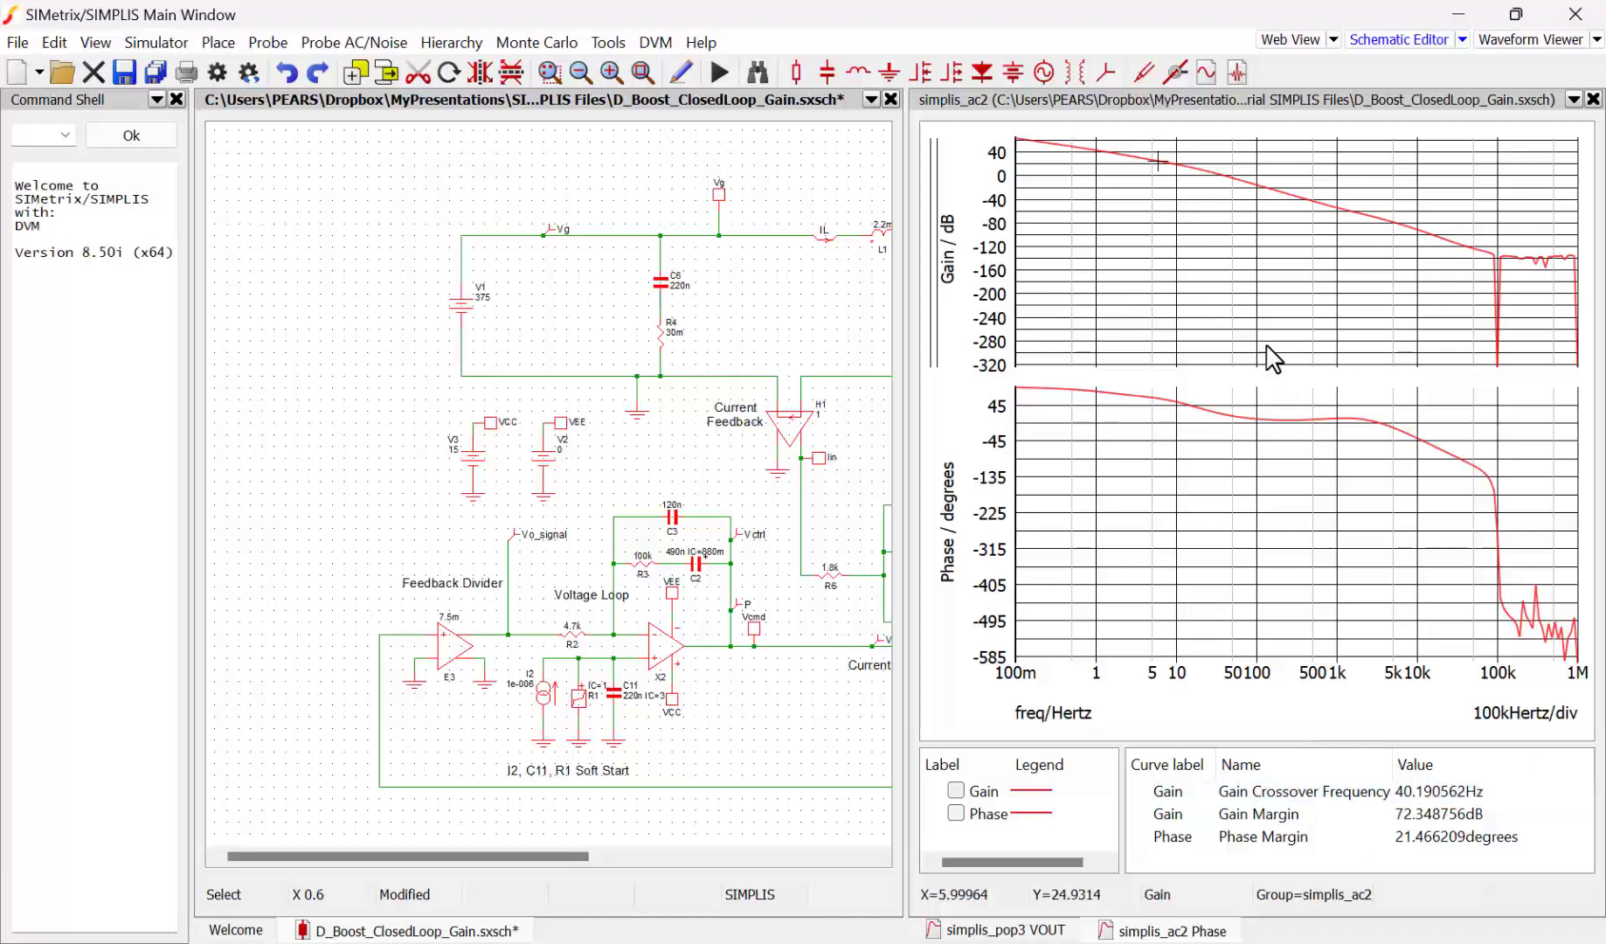
click(1455, 791)
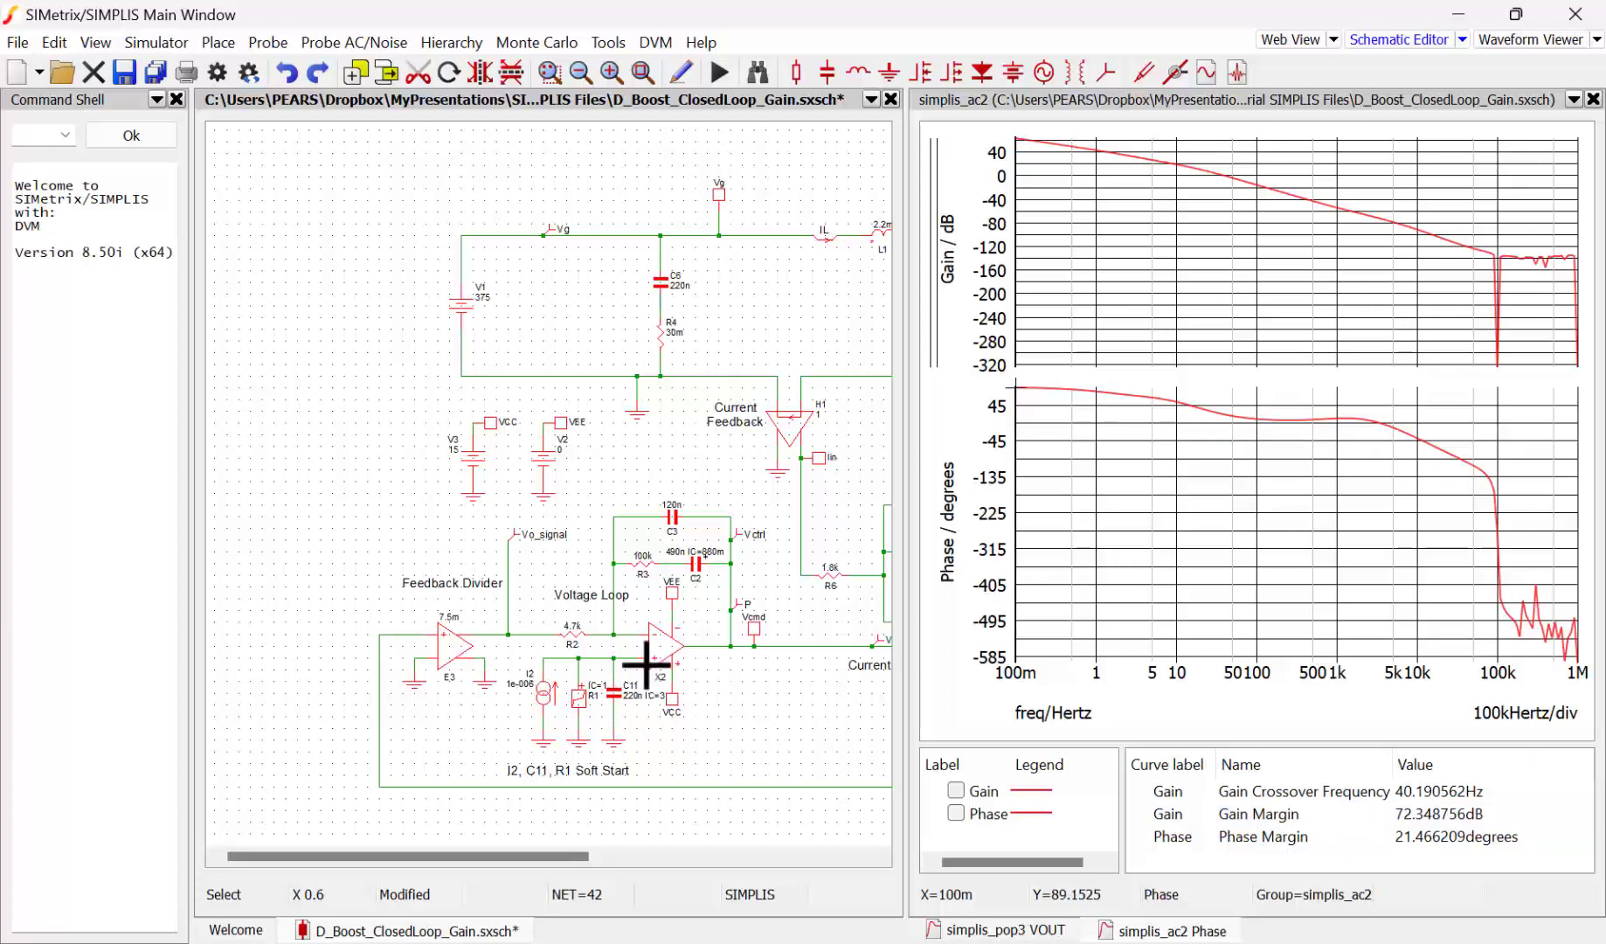
drag(535, 856, 682, 865)
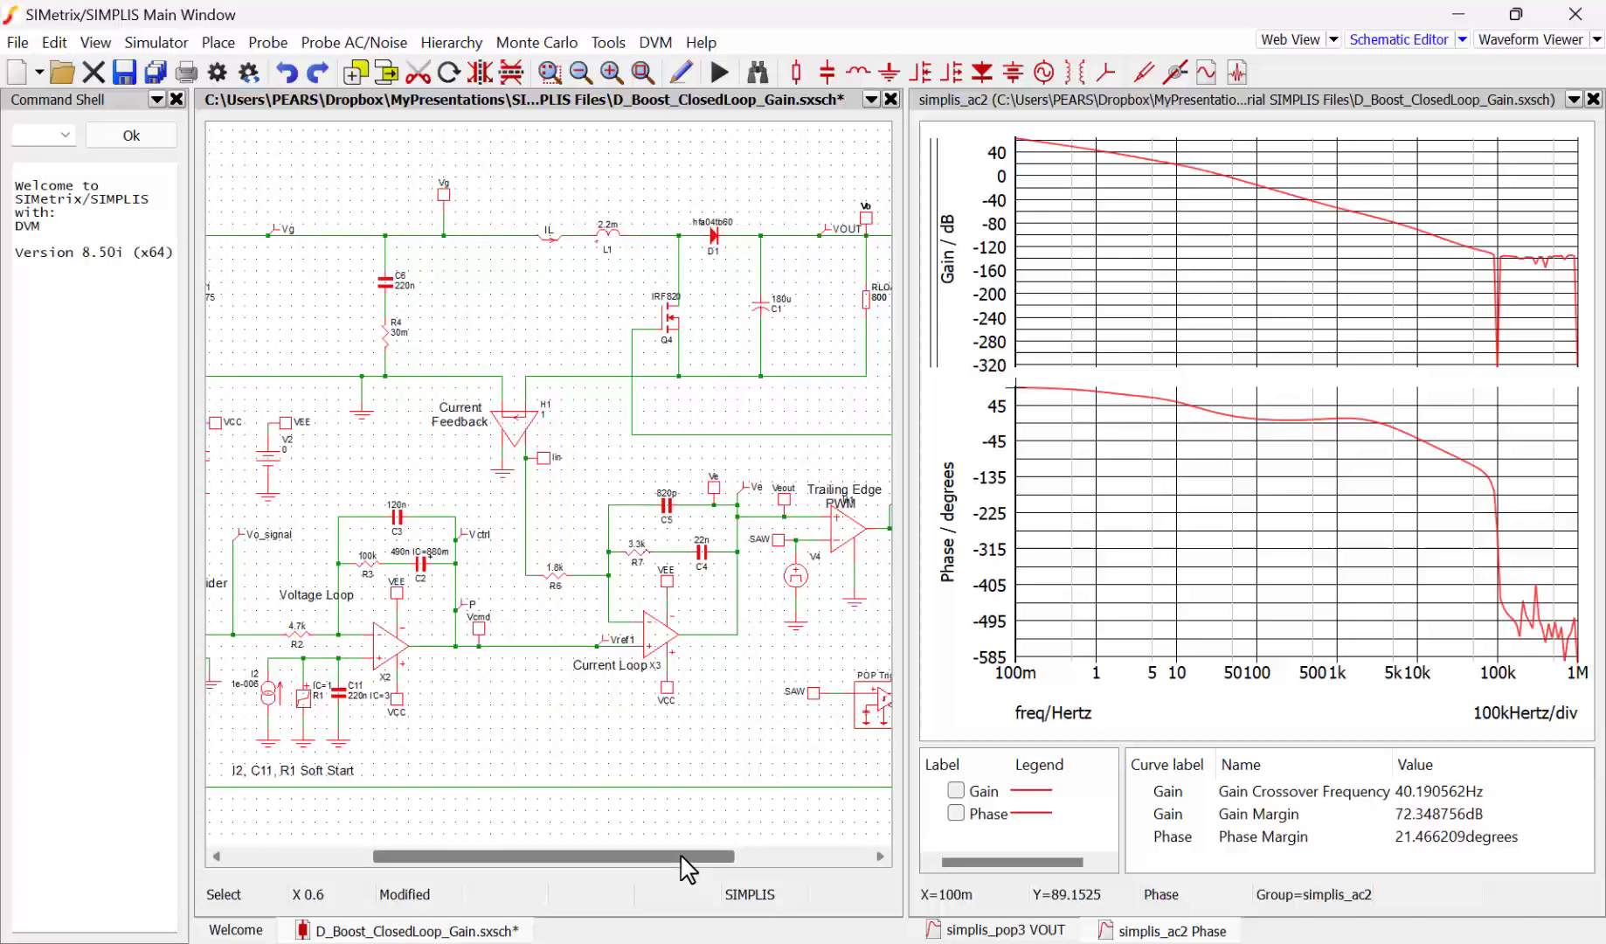
drag(690, 863, 836, 863)
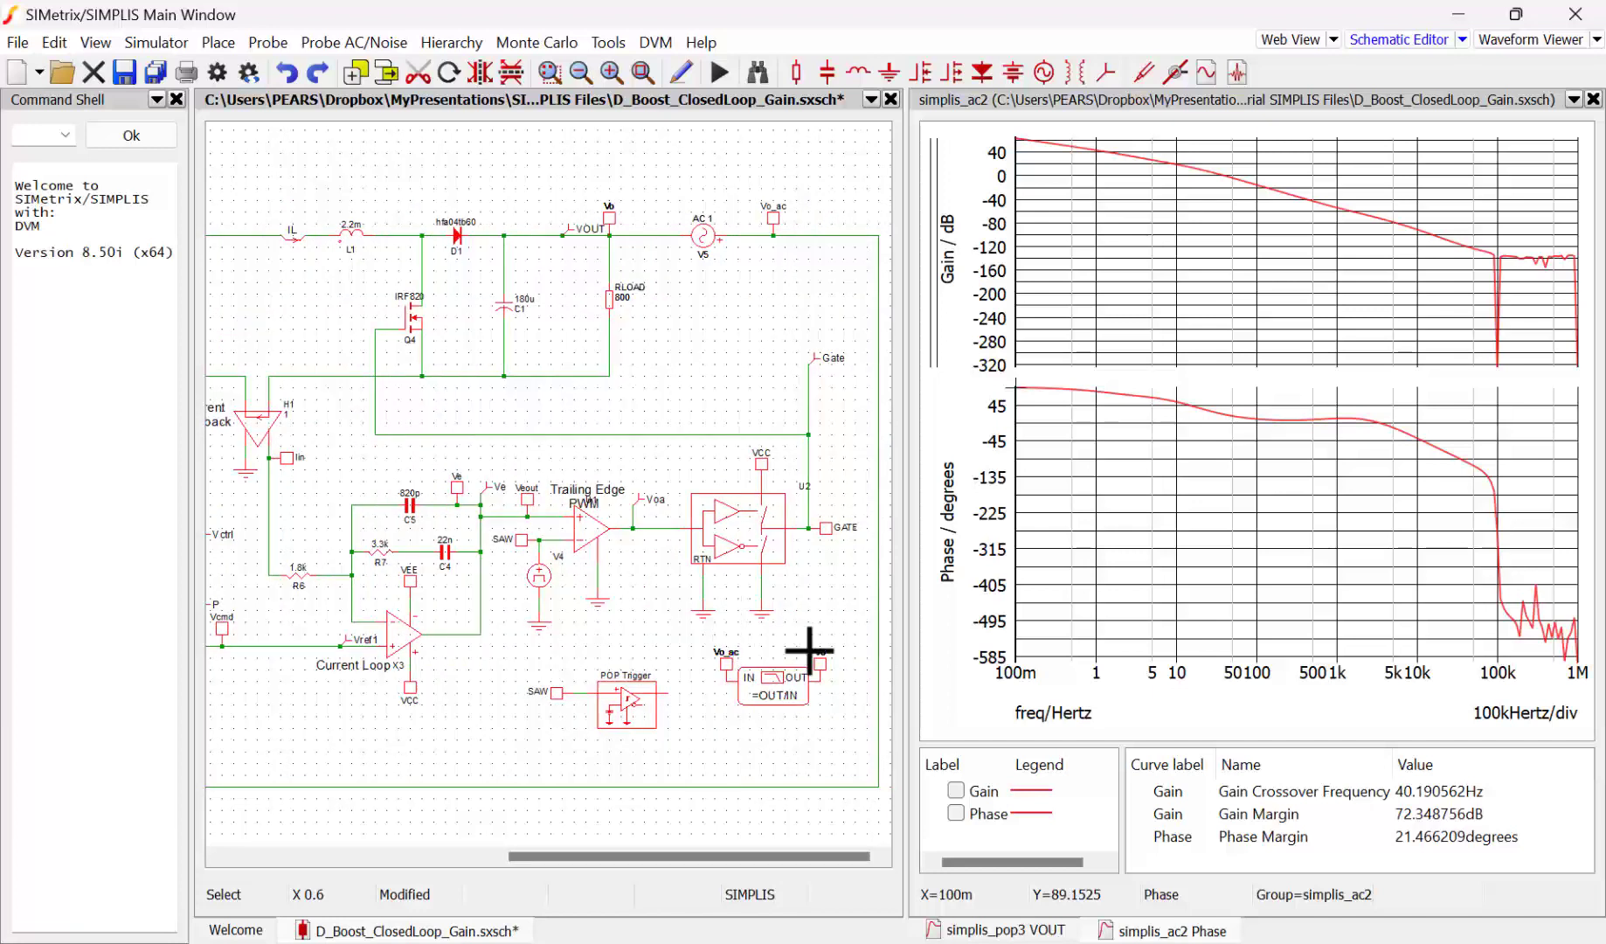
drag(723, 864, 702, 865)
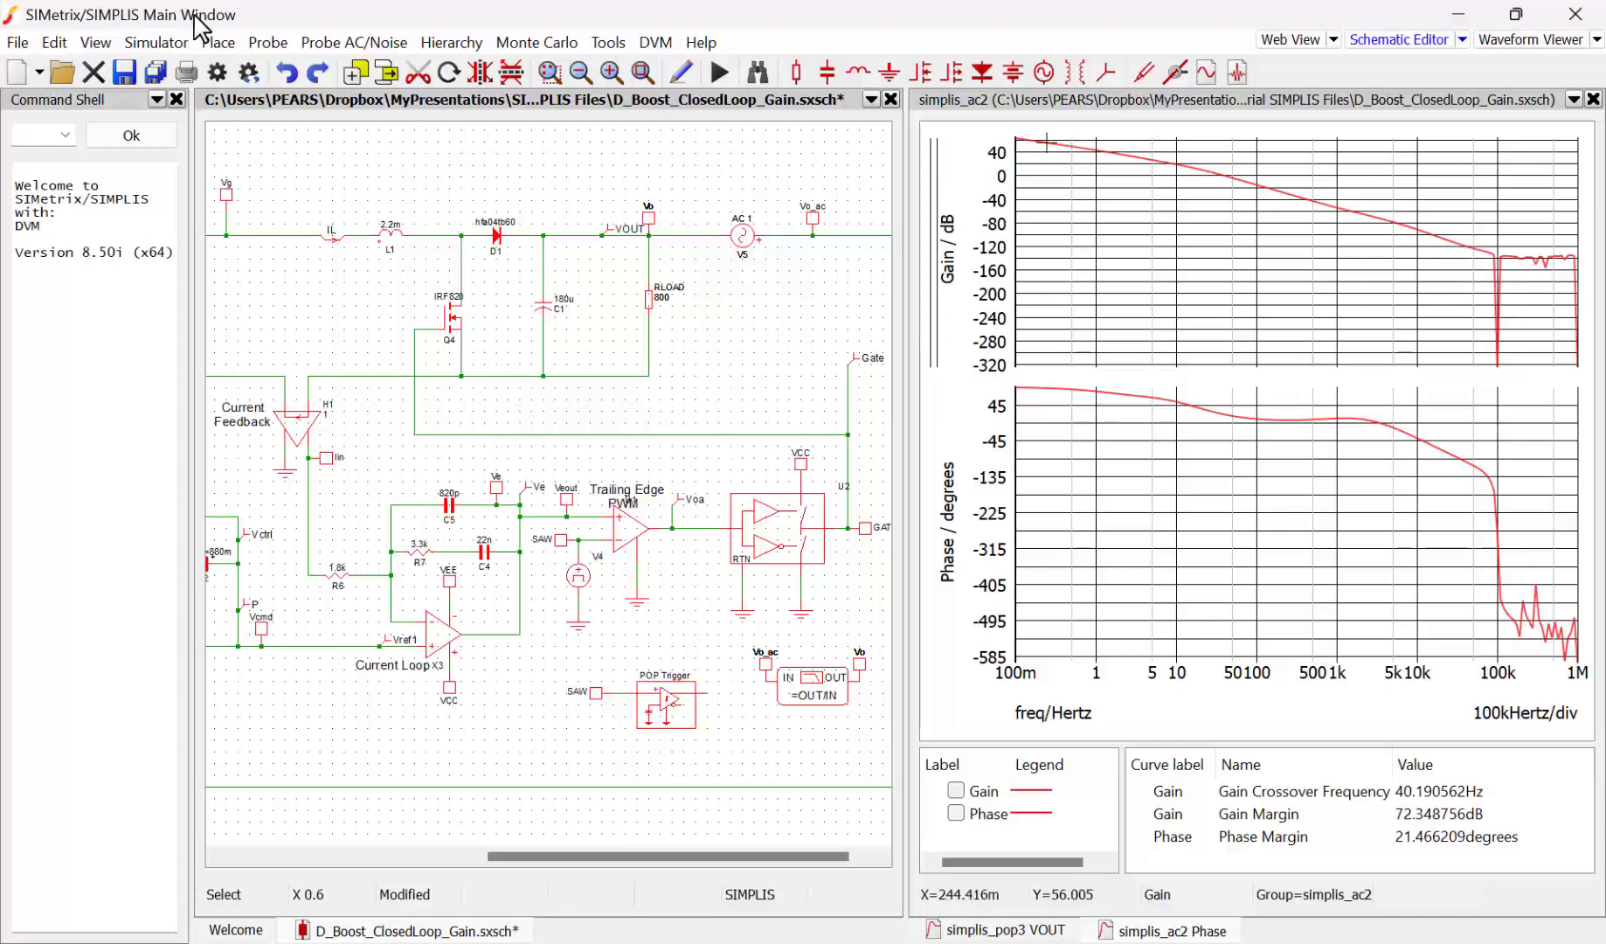
Set AC Points per decade to 100 and rerun, giving 21.48° phase margin at 40.20 Hz
click(161, 42)
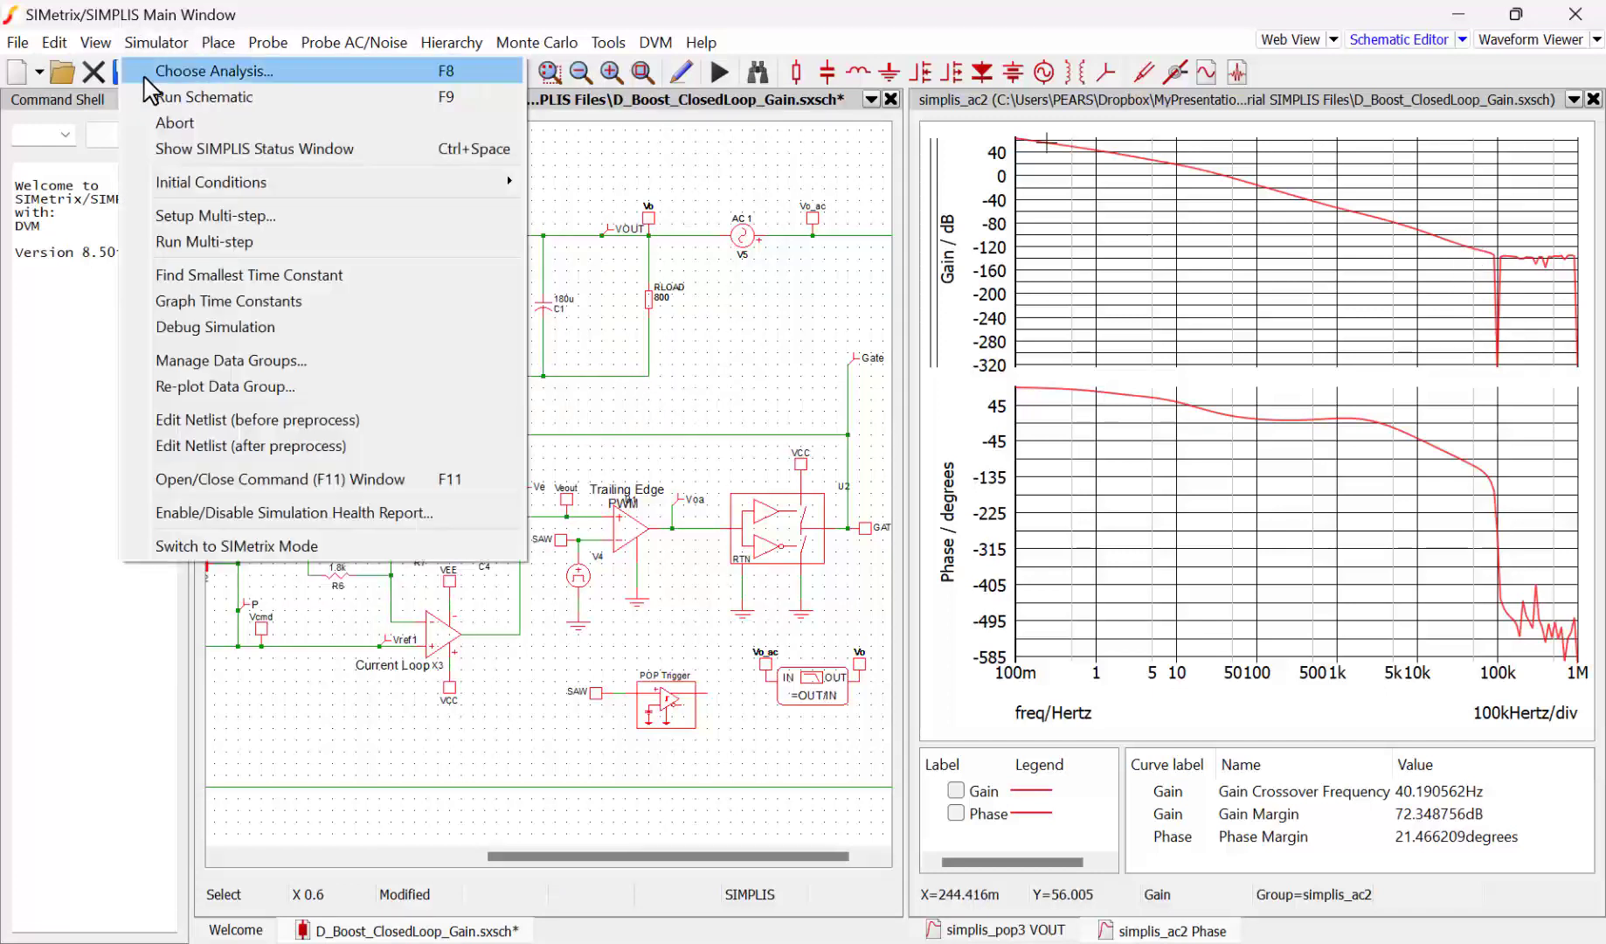
click(147, 74)
click(549, 232)
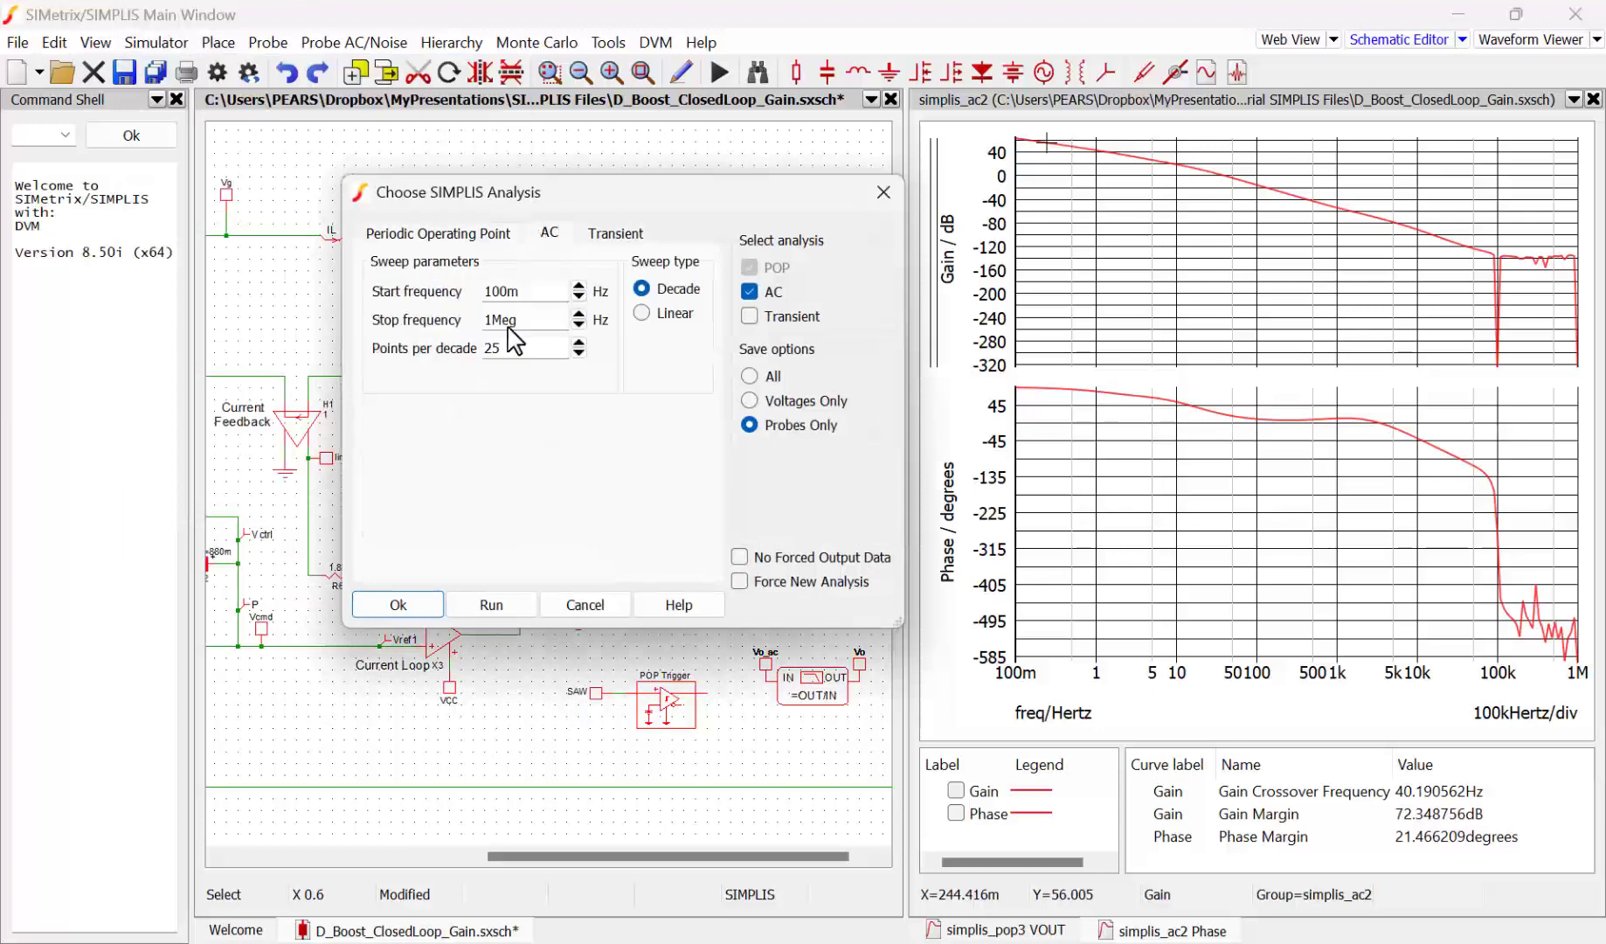
double_click(503, 348)
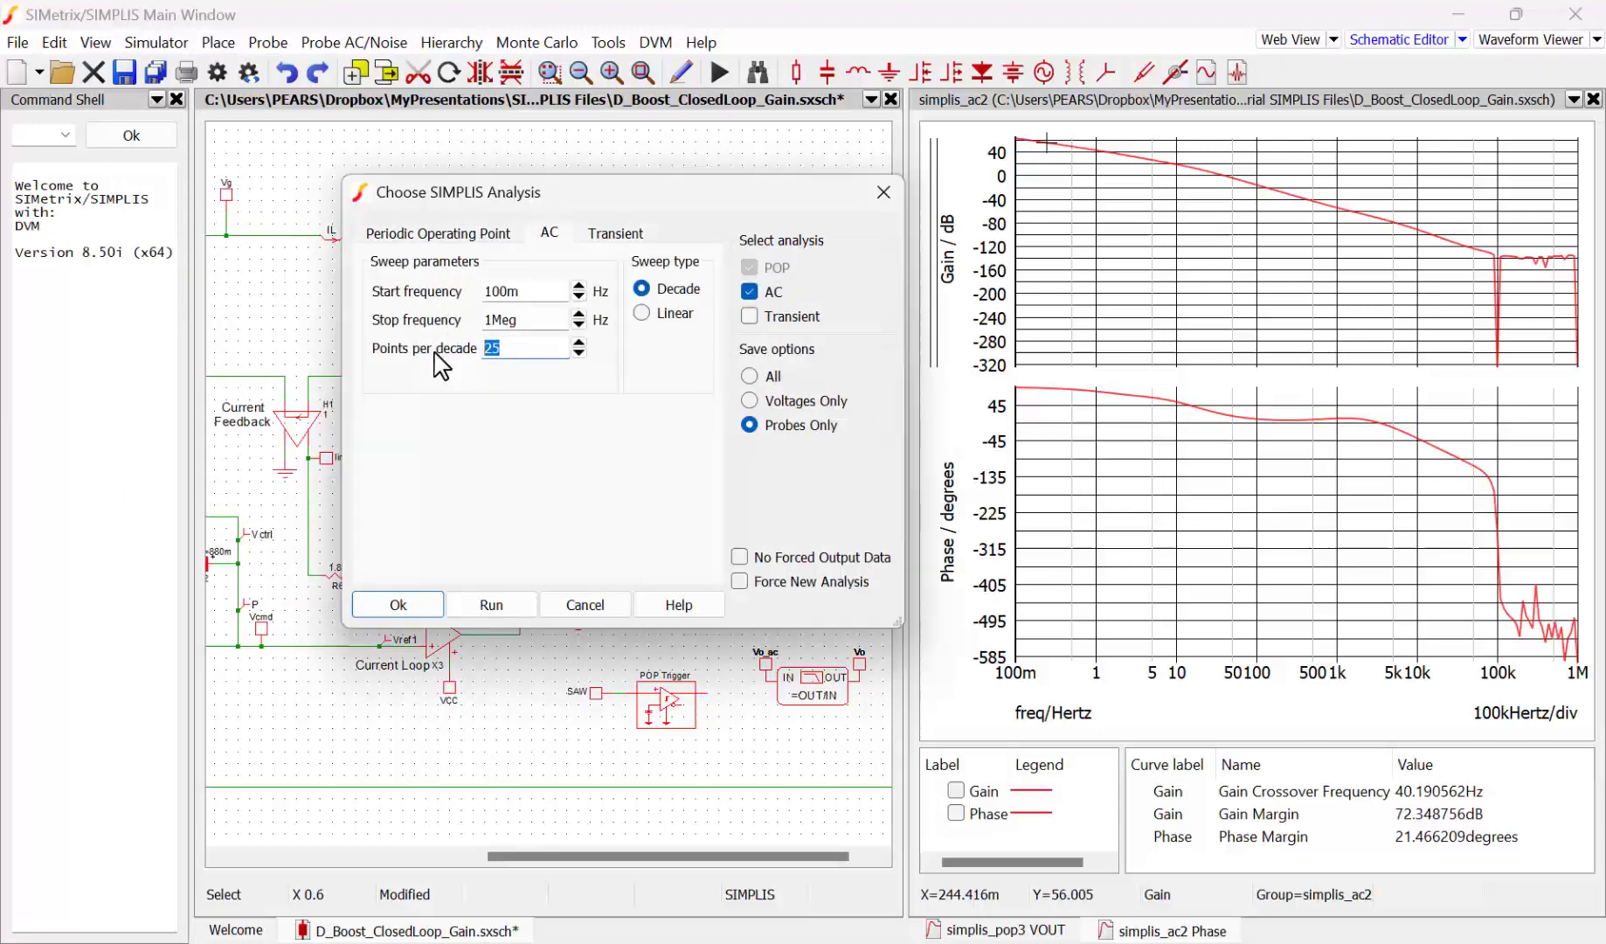
text(100)
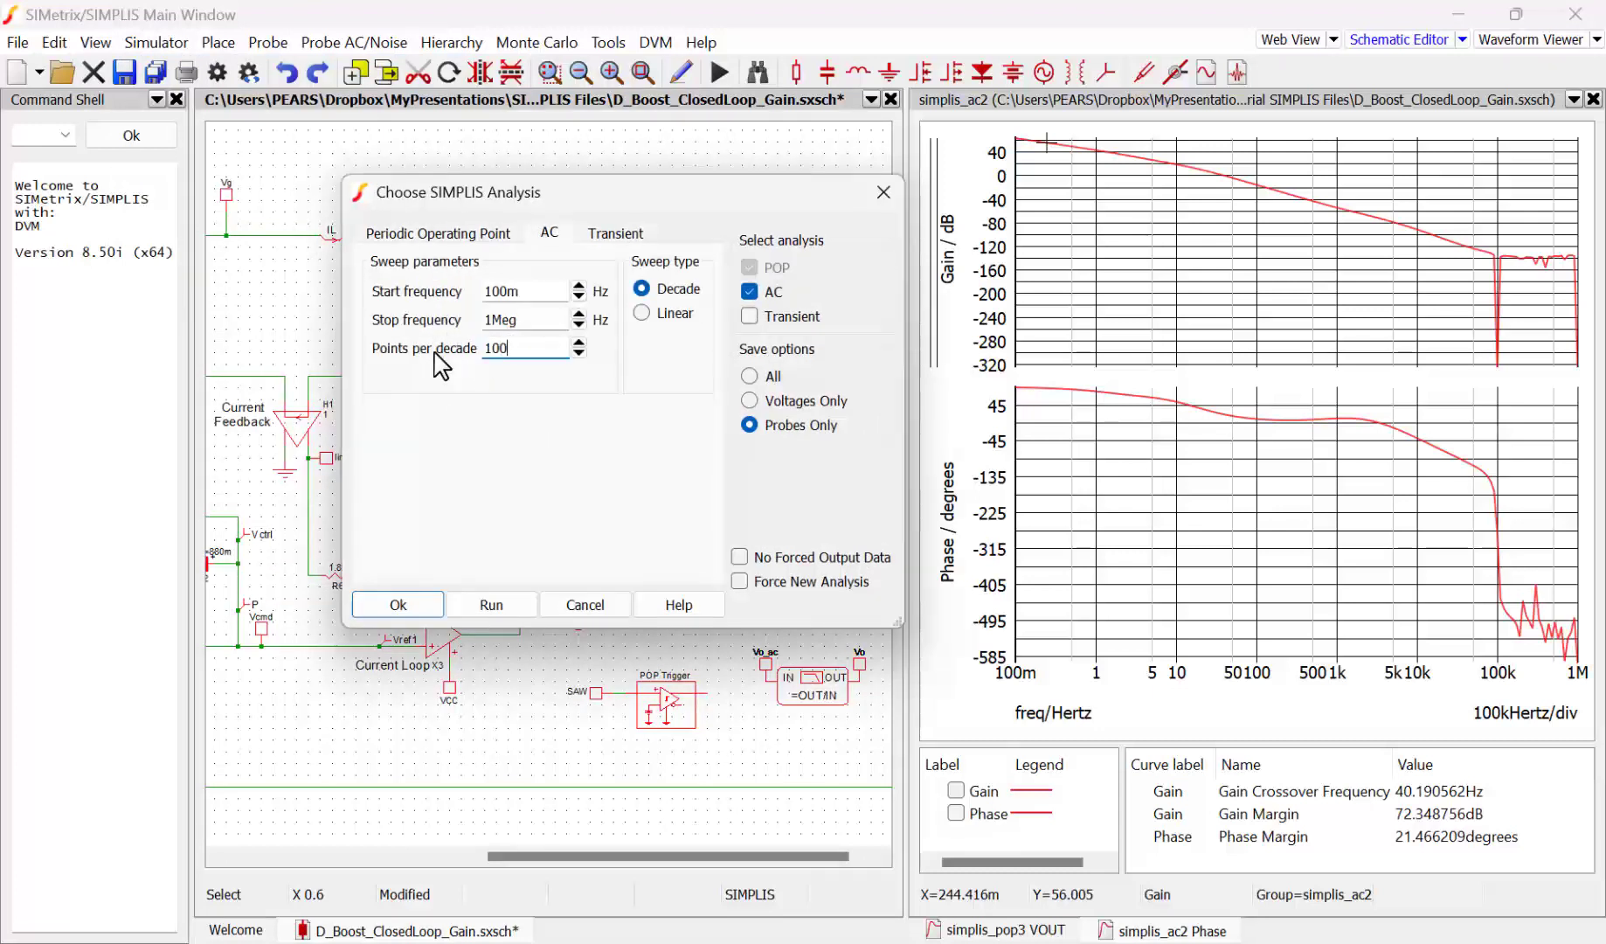
click(494, 616)
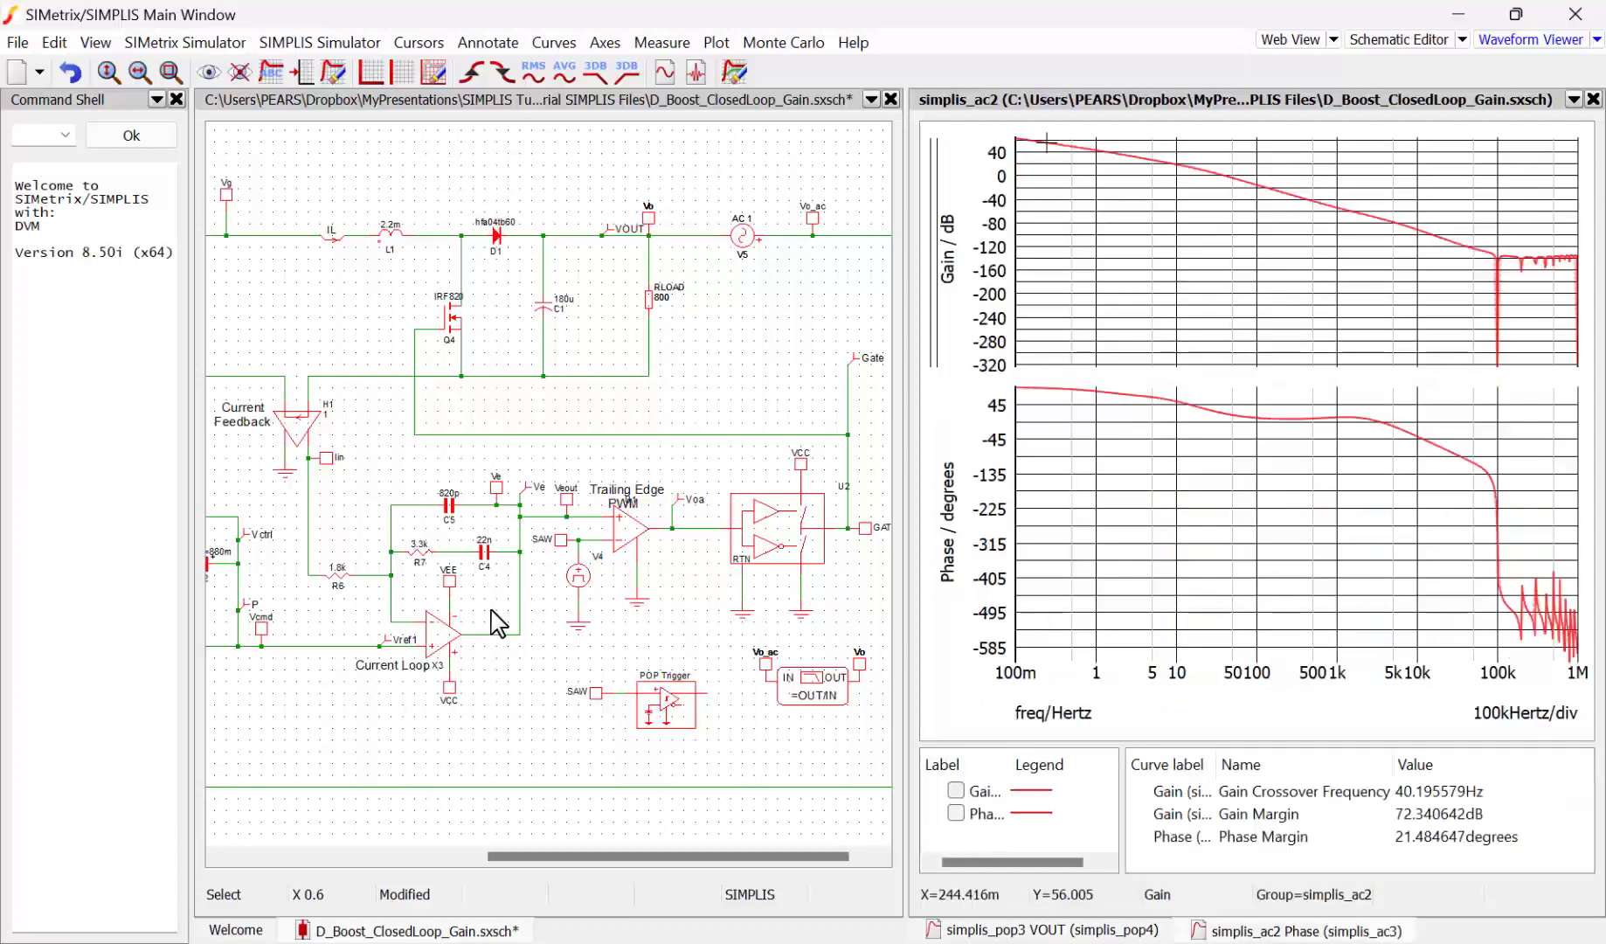
Make the boost converter schematic active again instead of the loop-gain Bode plot
click(498, 623)
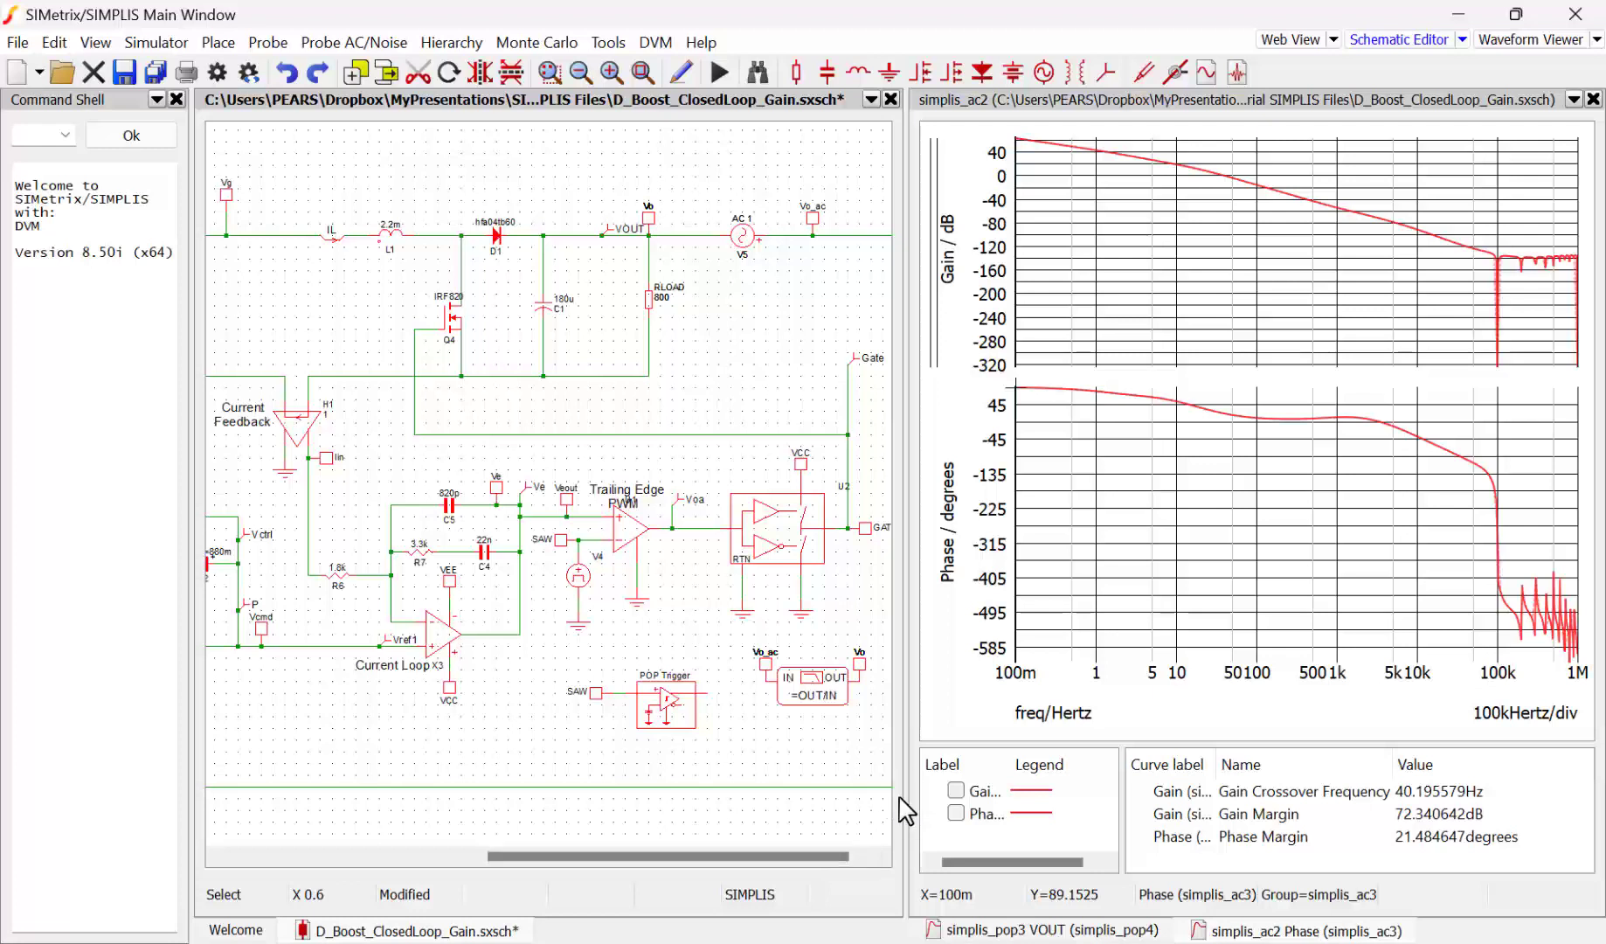
Move AC source V5 from the output line onto the wire between Vcmd and Vref1
drag(906, 775, 1136, 751)
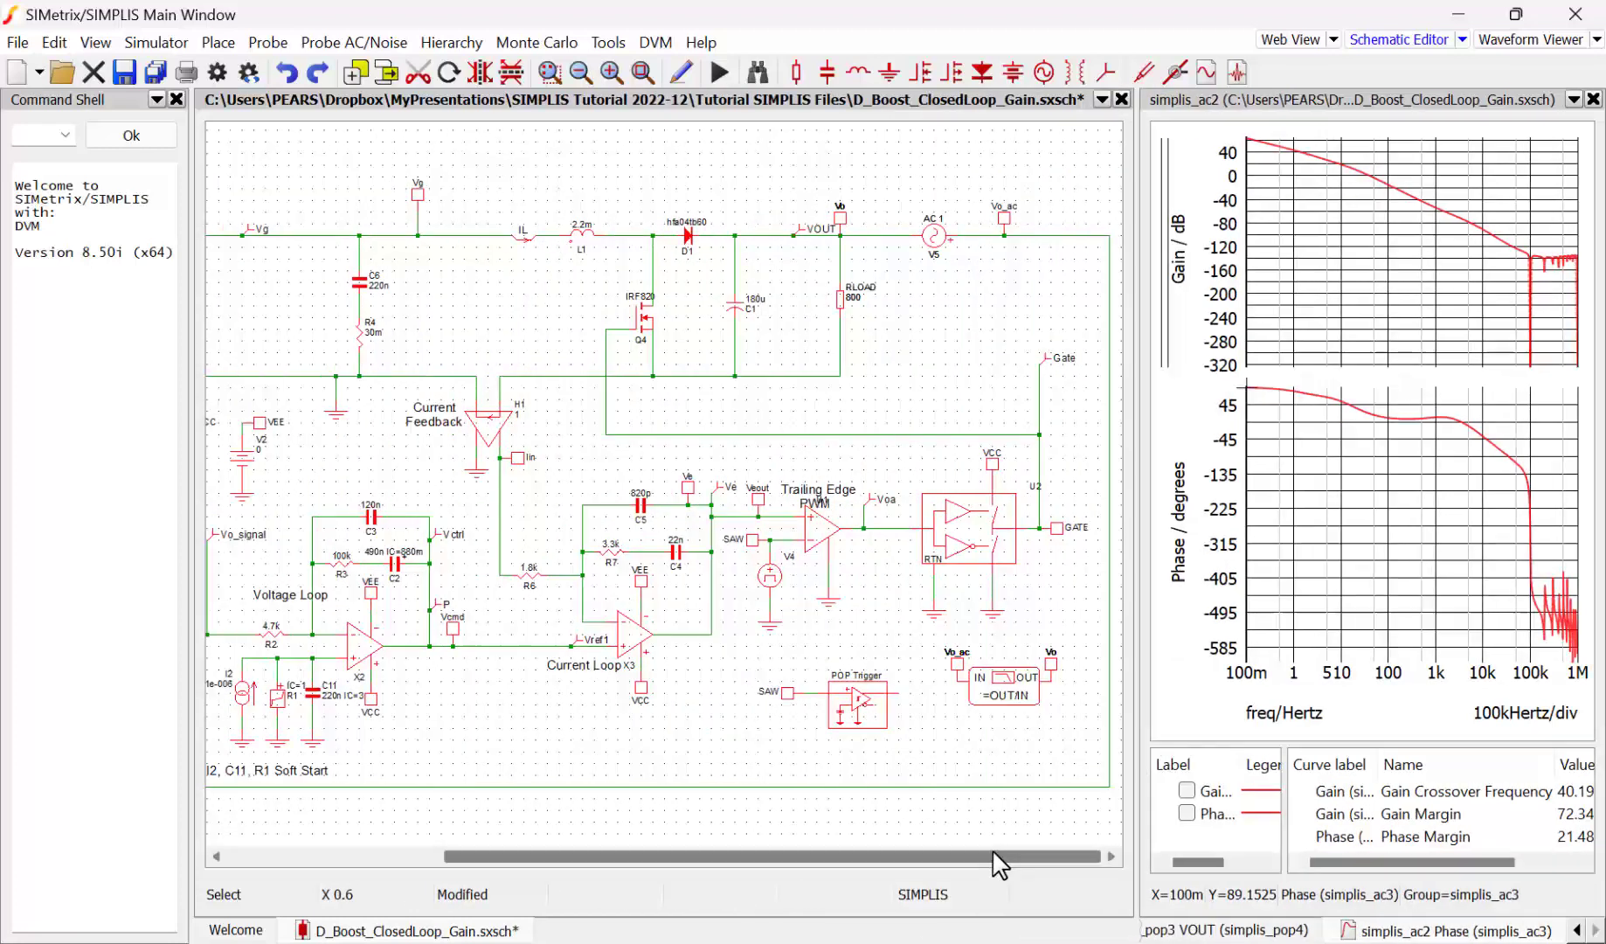
drag(996, 861, 1100, 863)
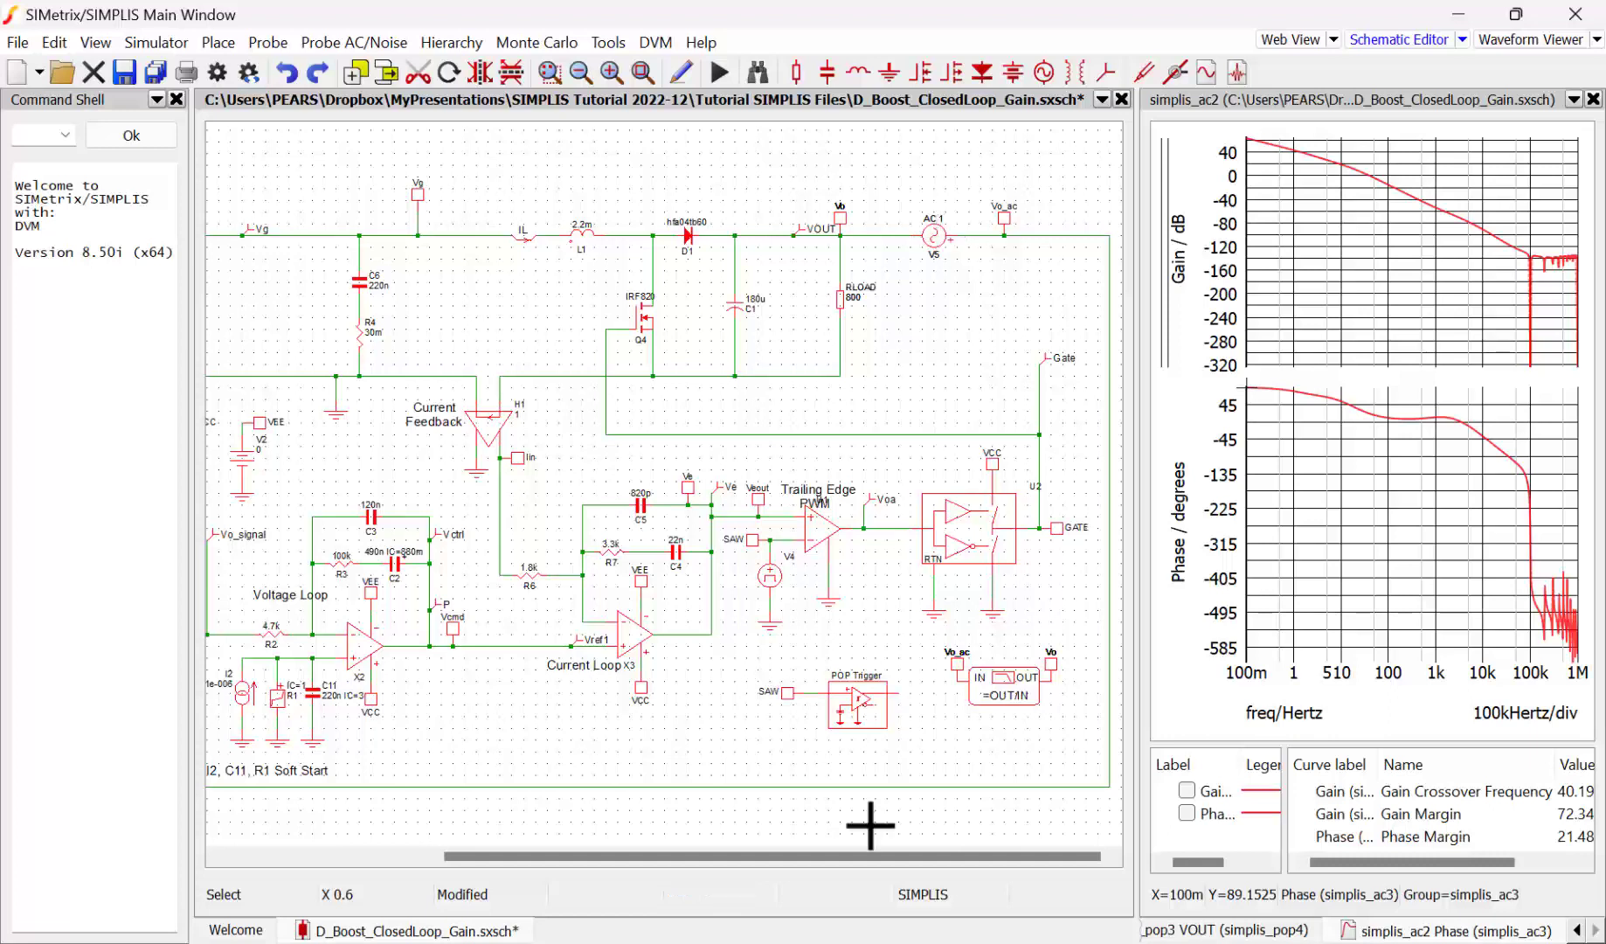
drag(616, 860, 501, 872)
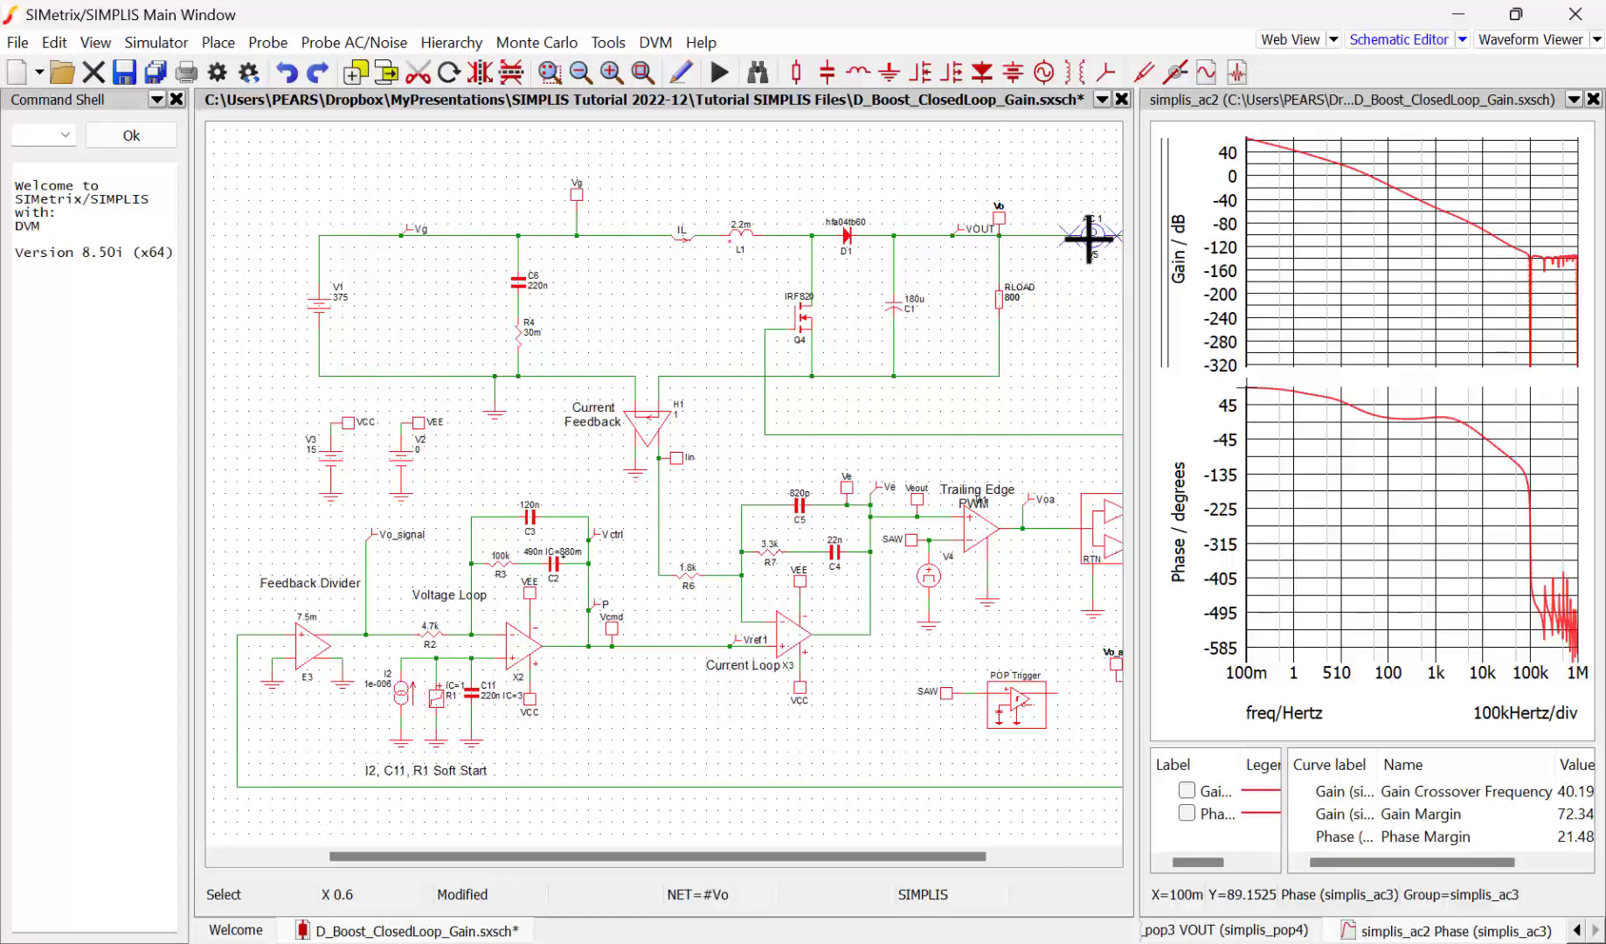
key(ctrl+x)
key(ctrl+v)
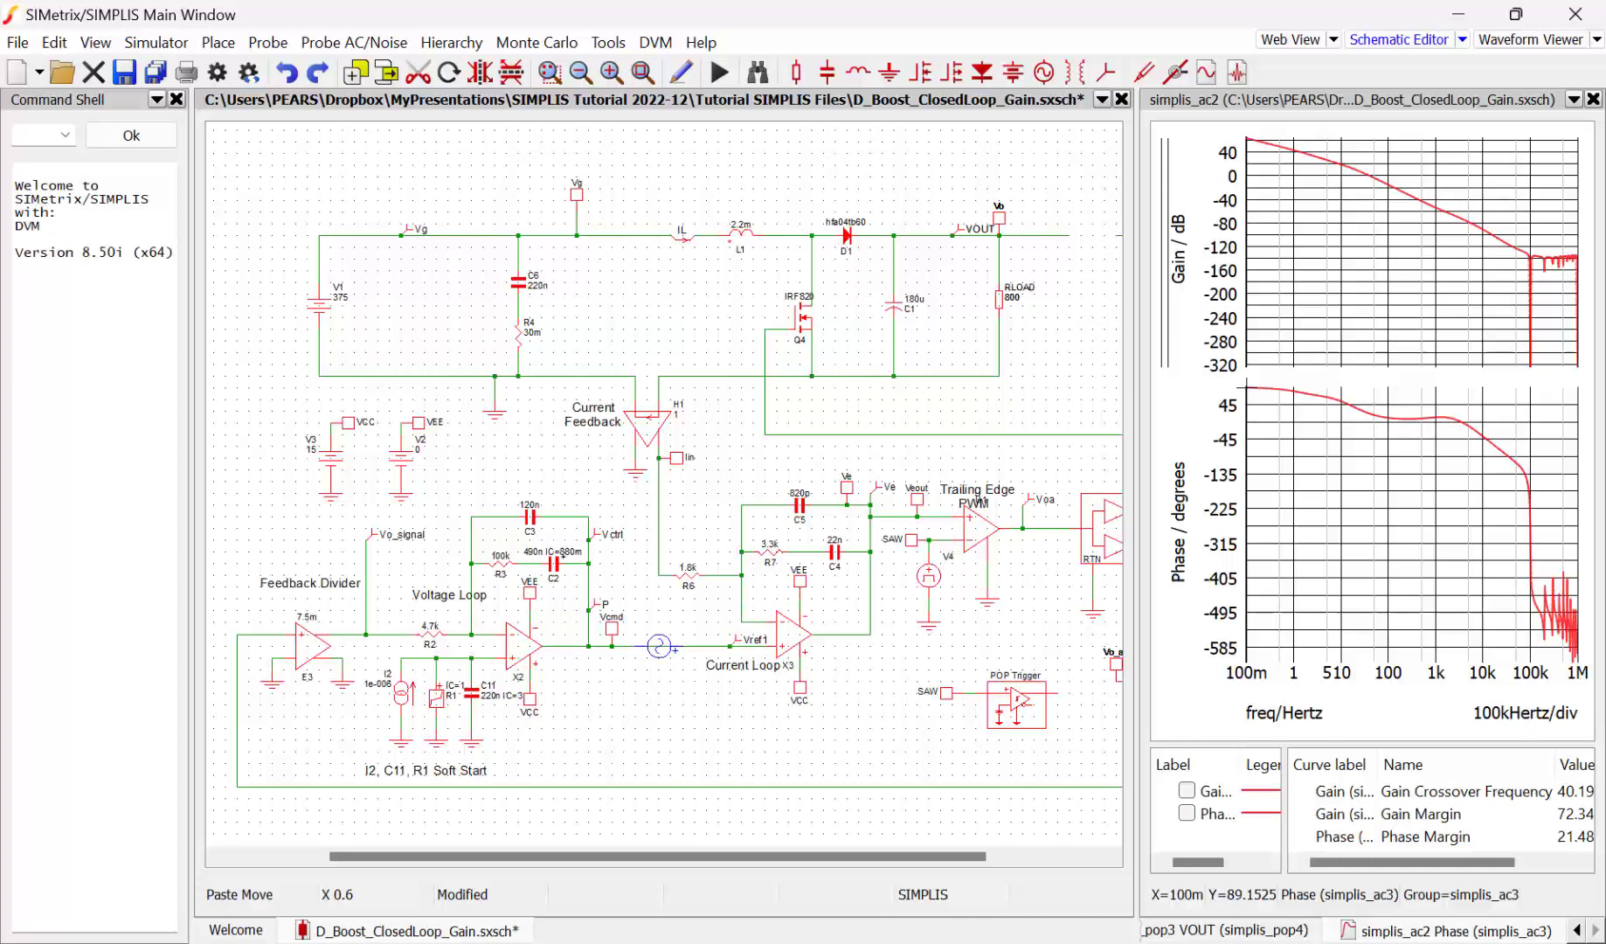
click(660, 647)
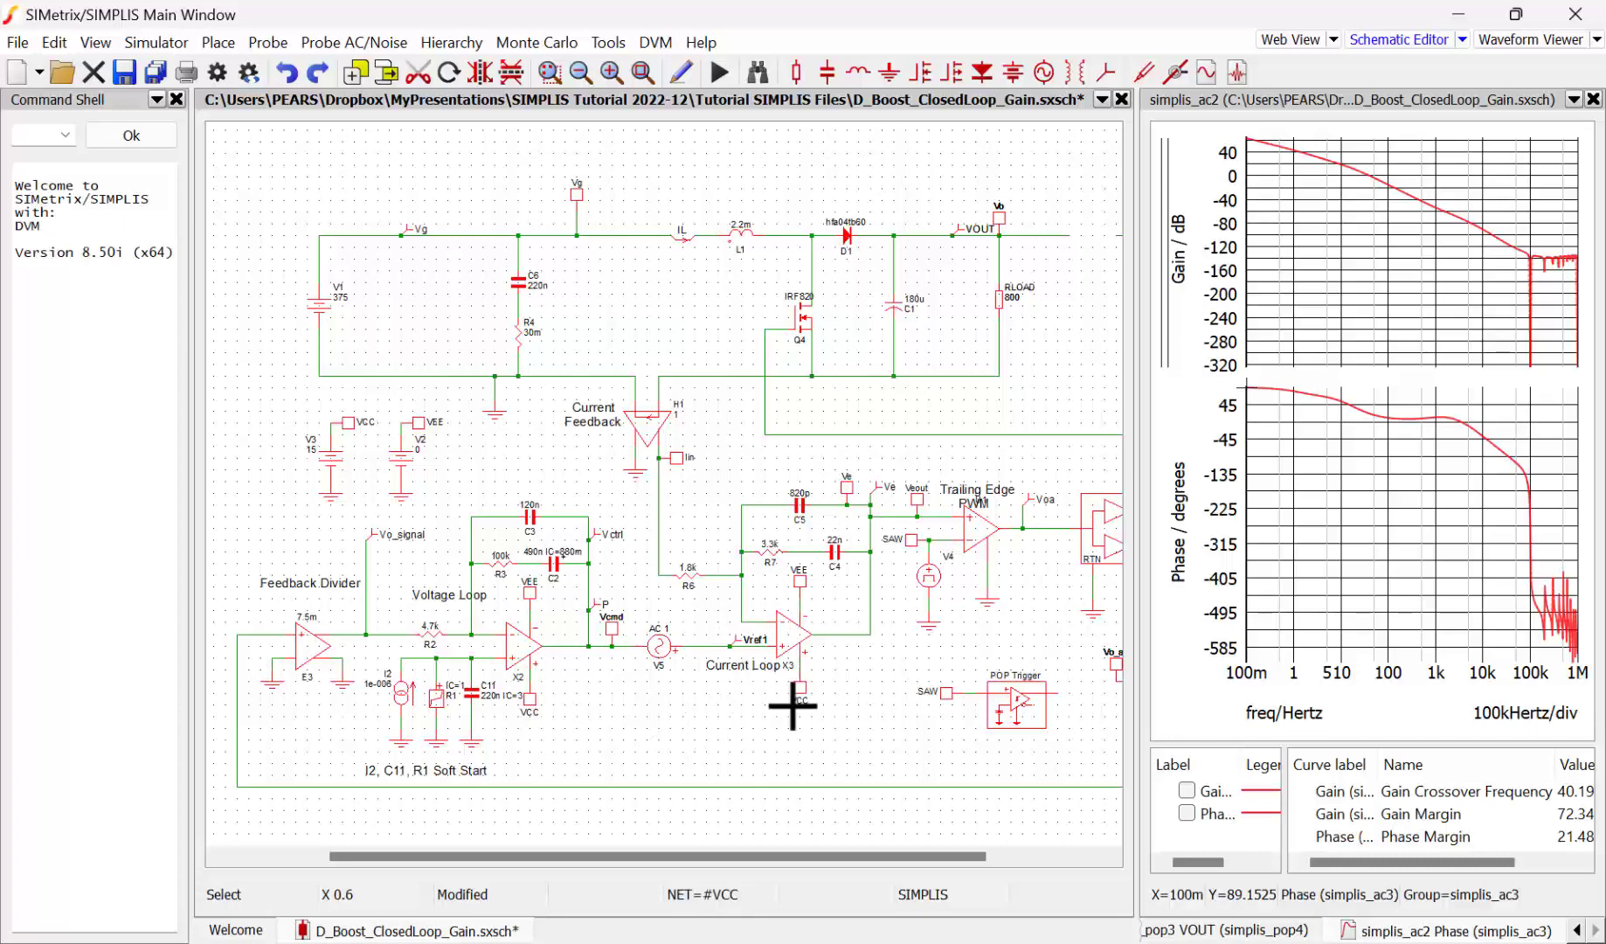
Close the VOUT wire gap to the Vo_ac probe and pick the probe up for repositioning
drag(738, 861, 852, 860)
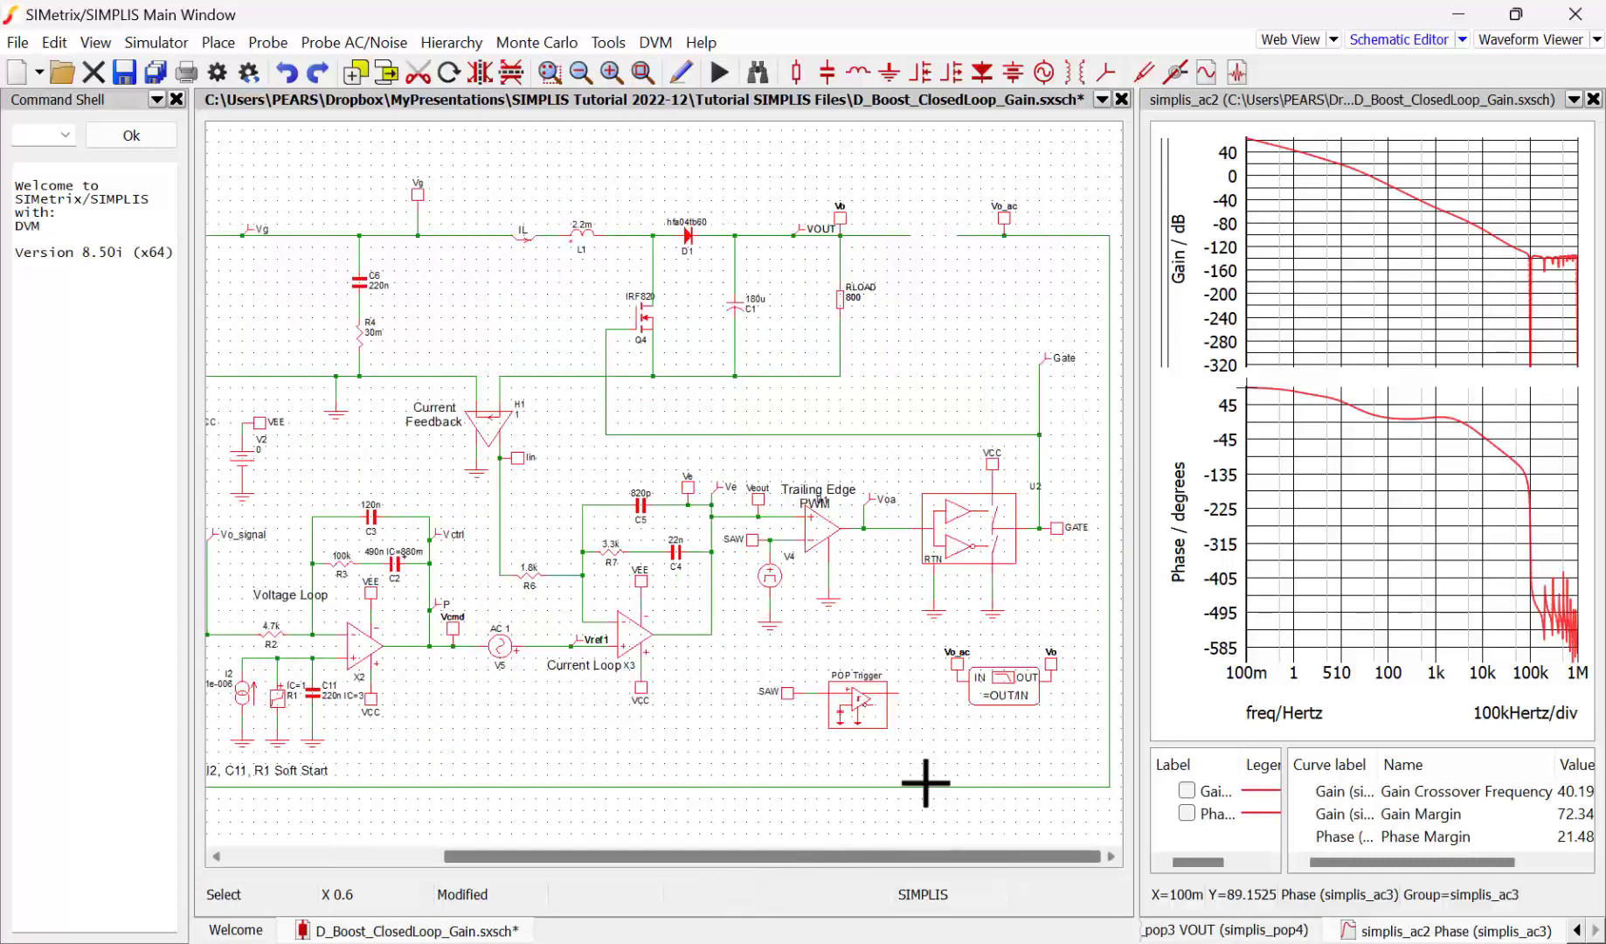
drag(912, 234, 1004, 234)
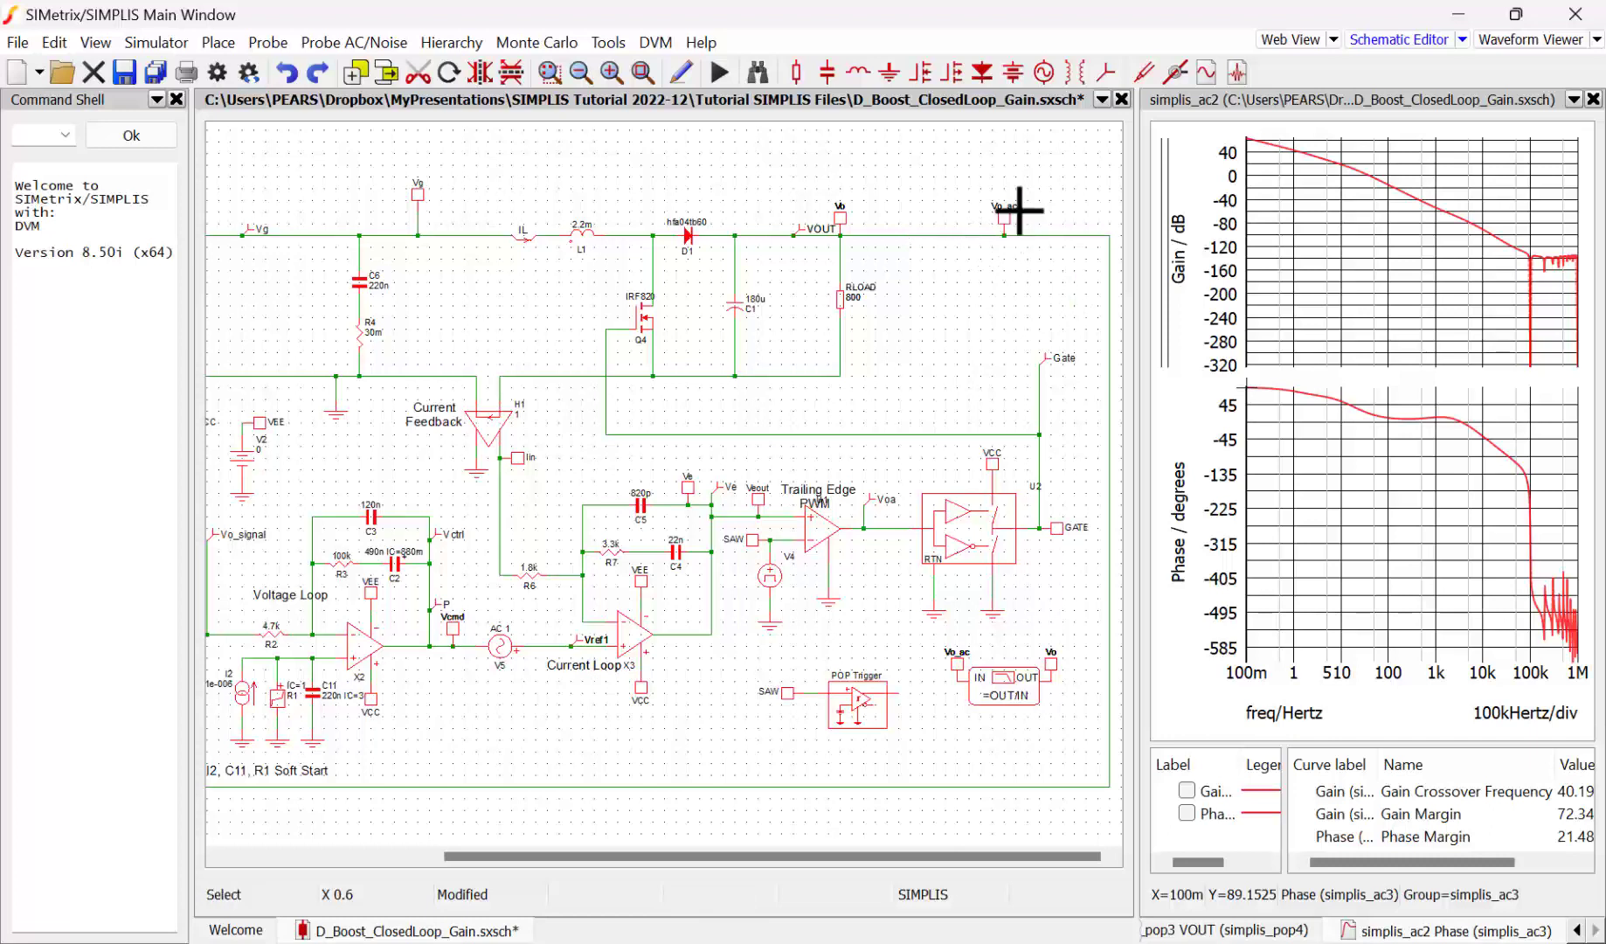
click(1007, 220)
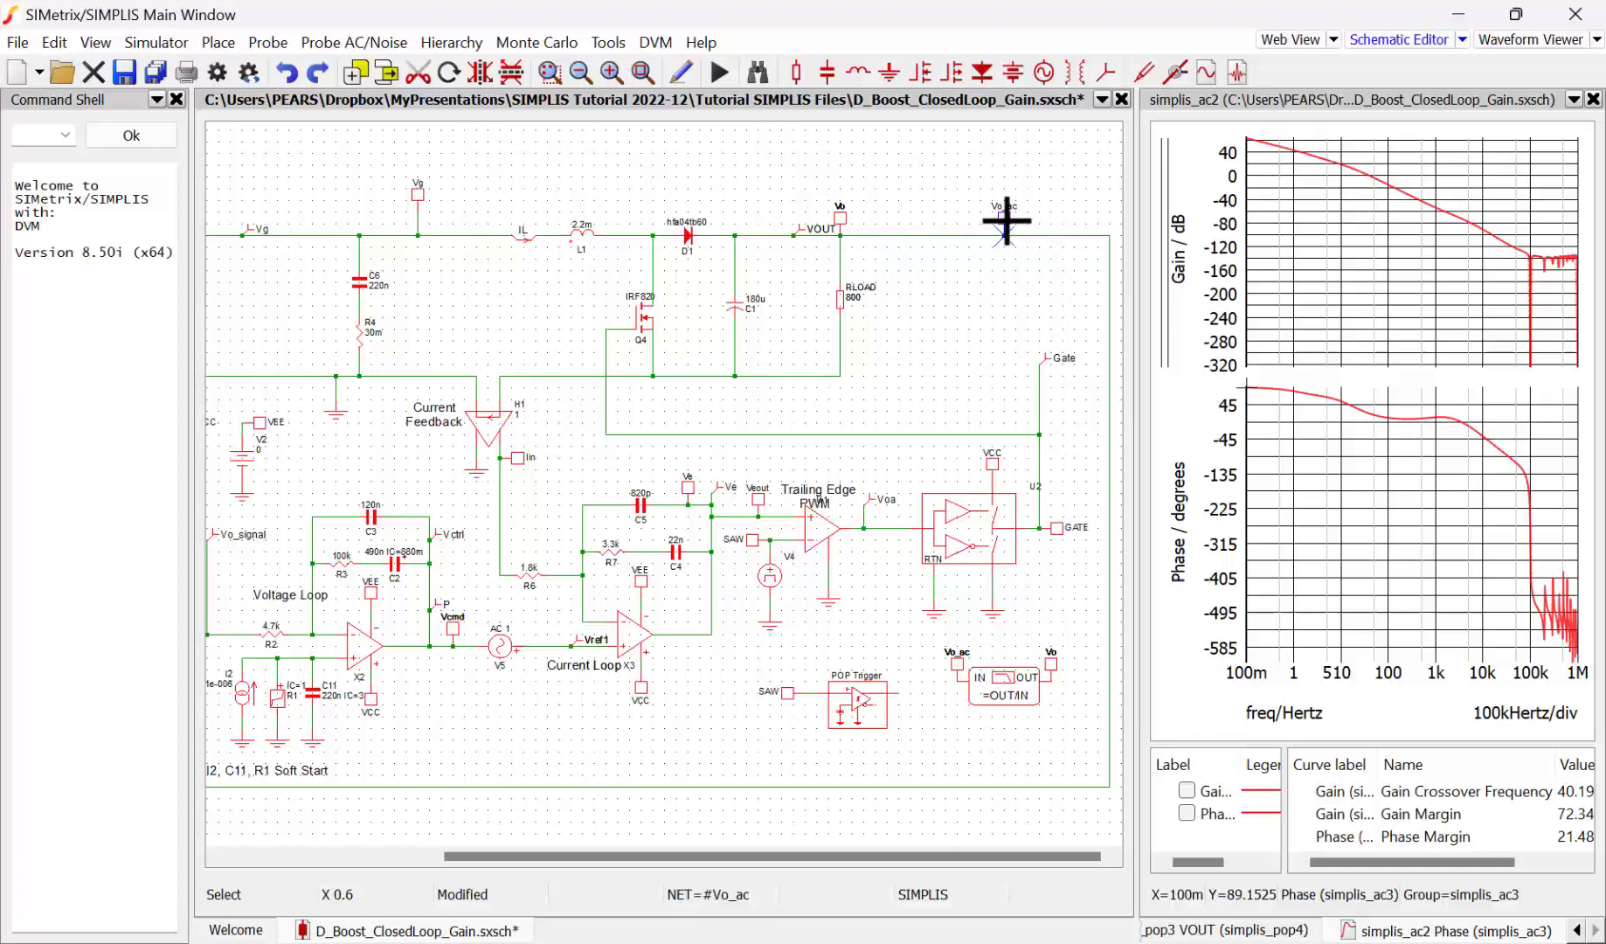
drag(836, 858, 648, 865)
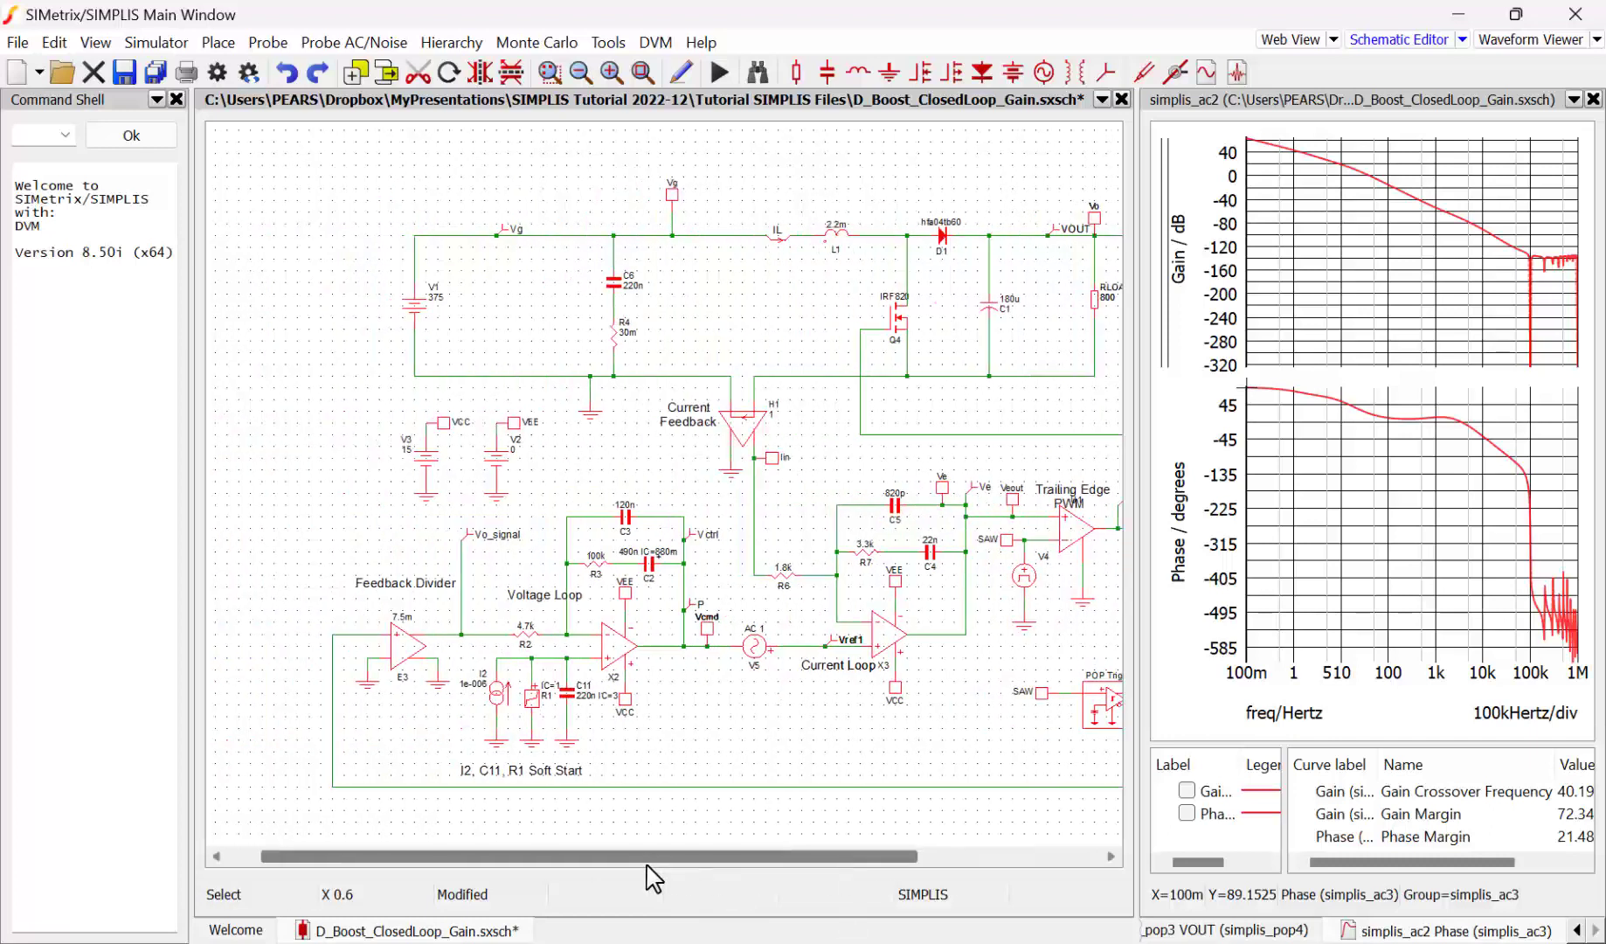
key(ctrl+v)
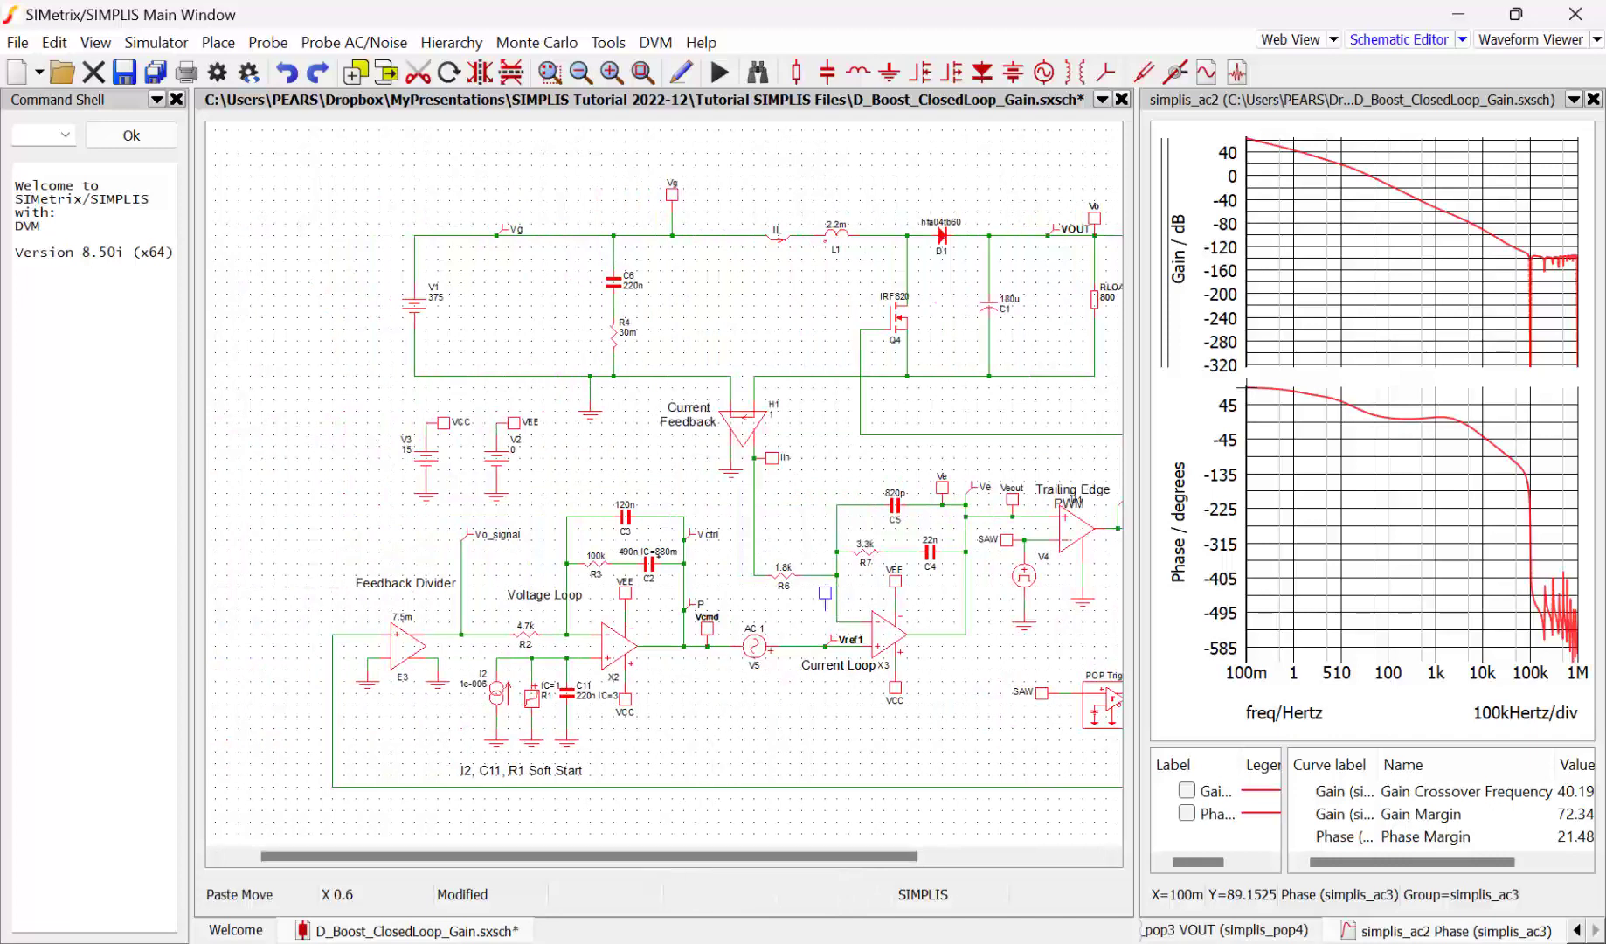
Place a probe on the V5–Vref1 wire and name it Vref1
click(790, 630)
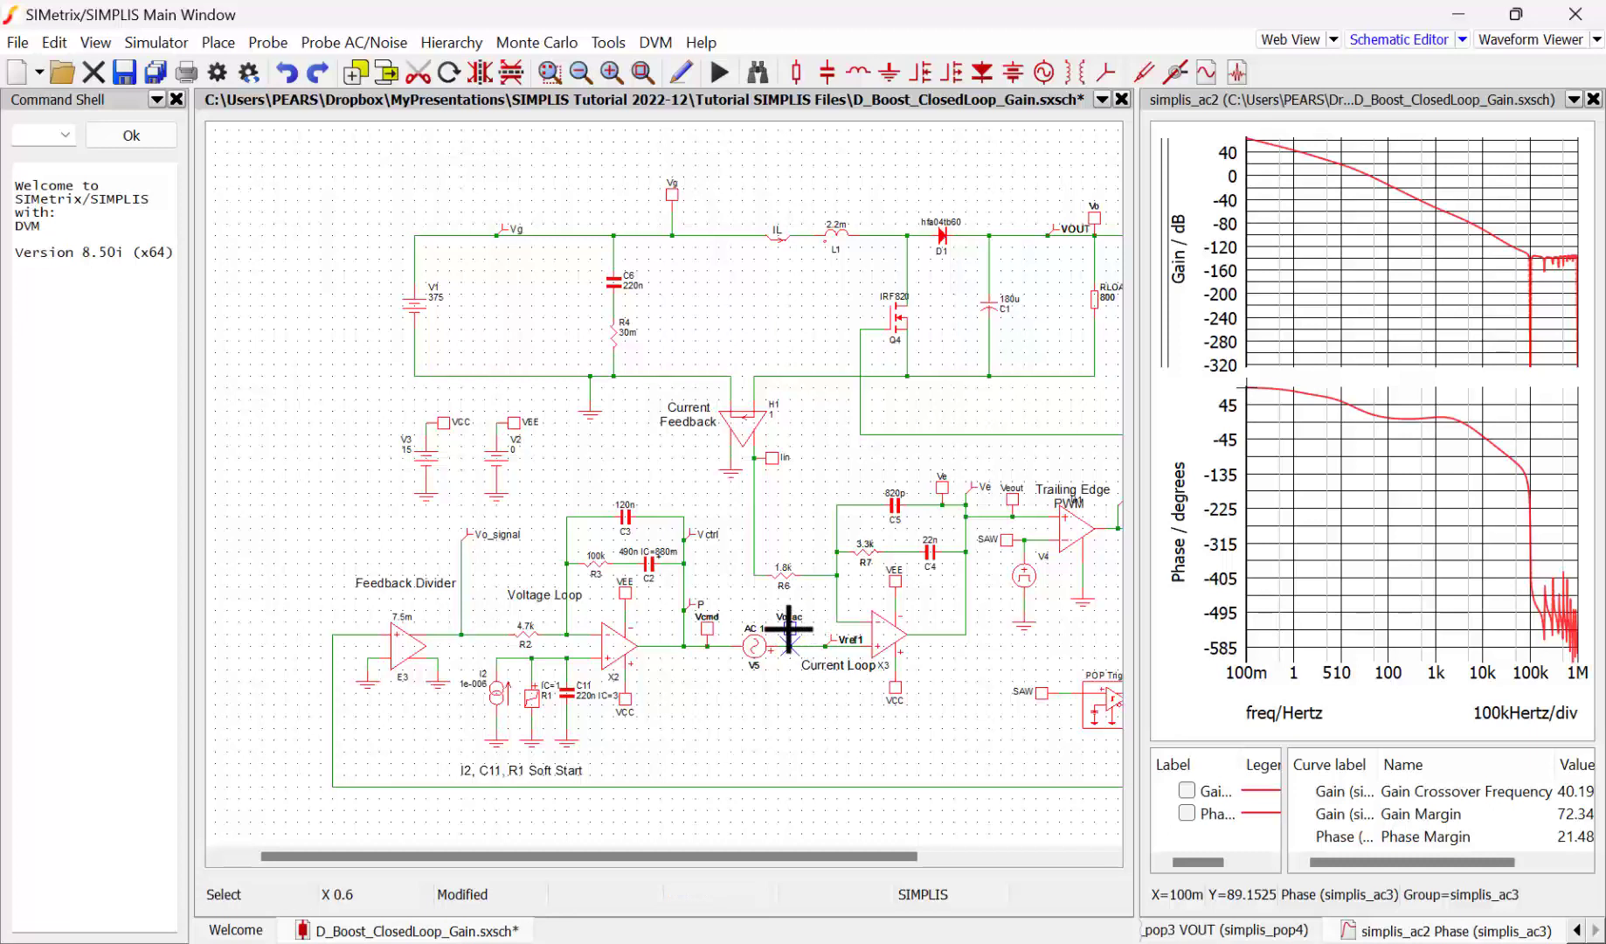
double_click(790, 628)
text(Vref1)
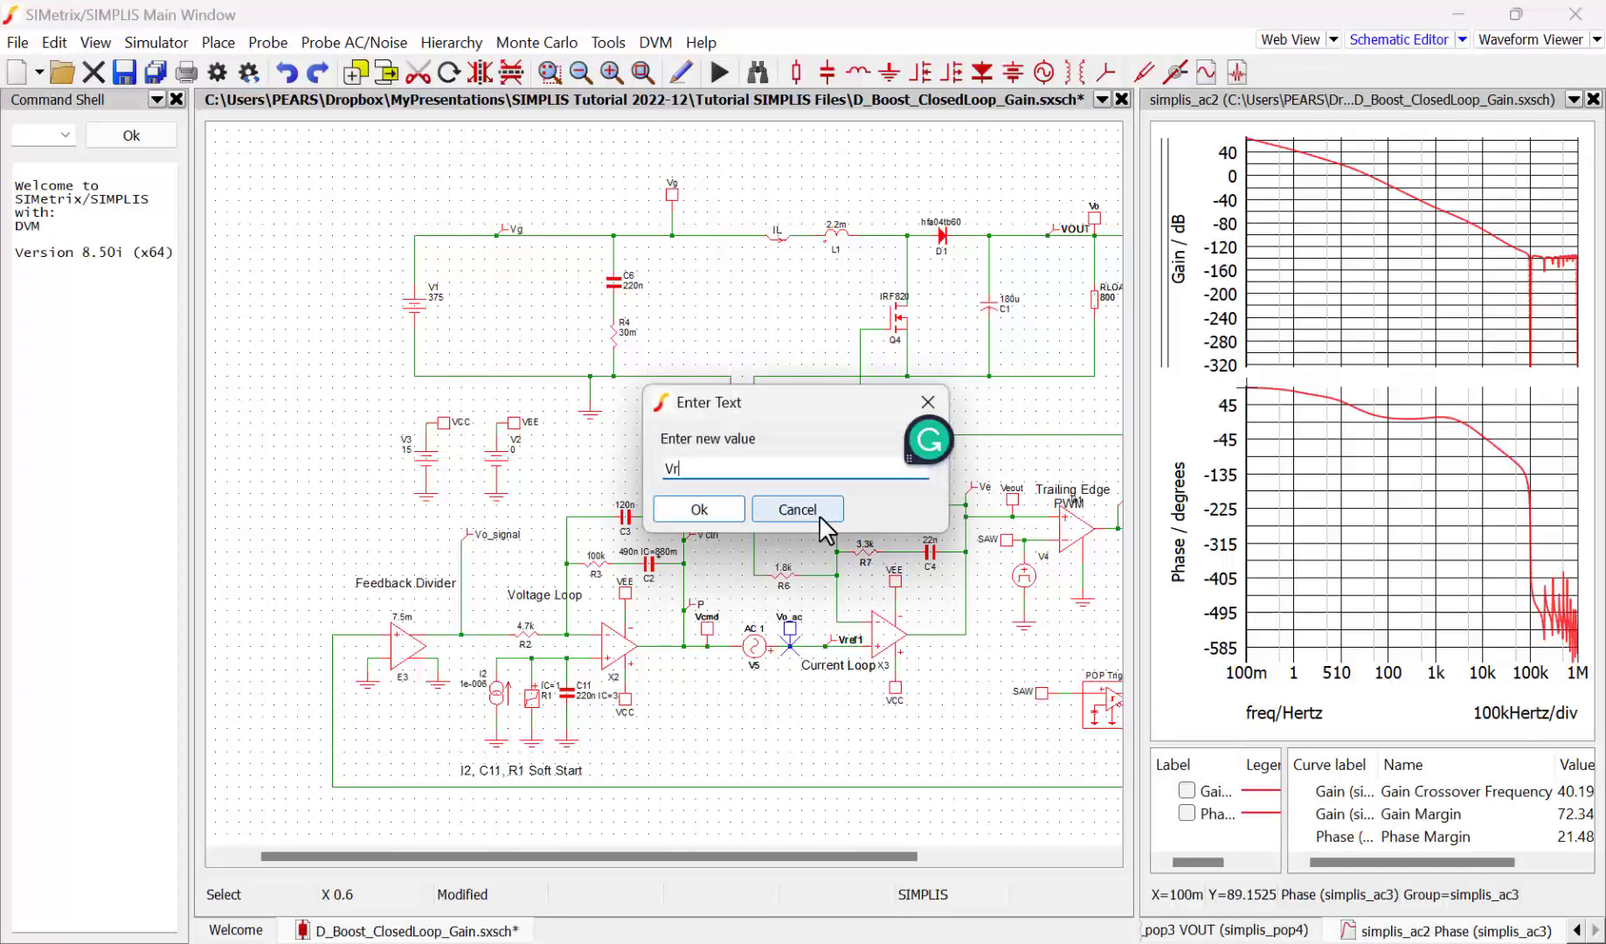
click(690, 509)
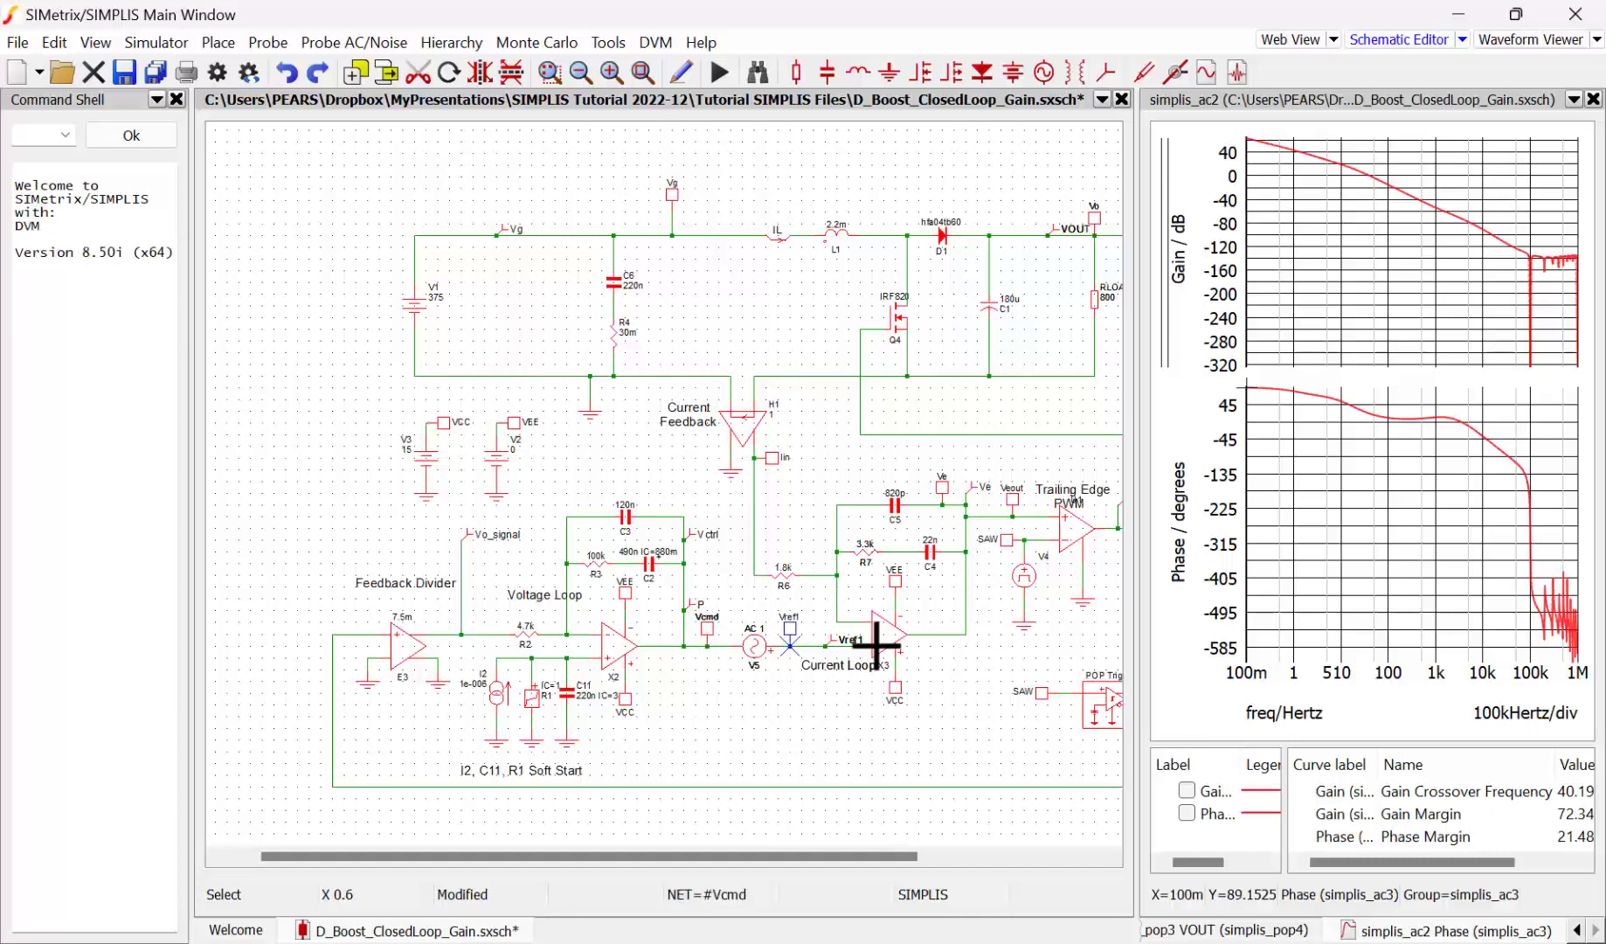
Rename the loop-gain block's IN probe to Vref1 and its OUT probe to Vcmd
drag(784, 865, 960, 859)
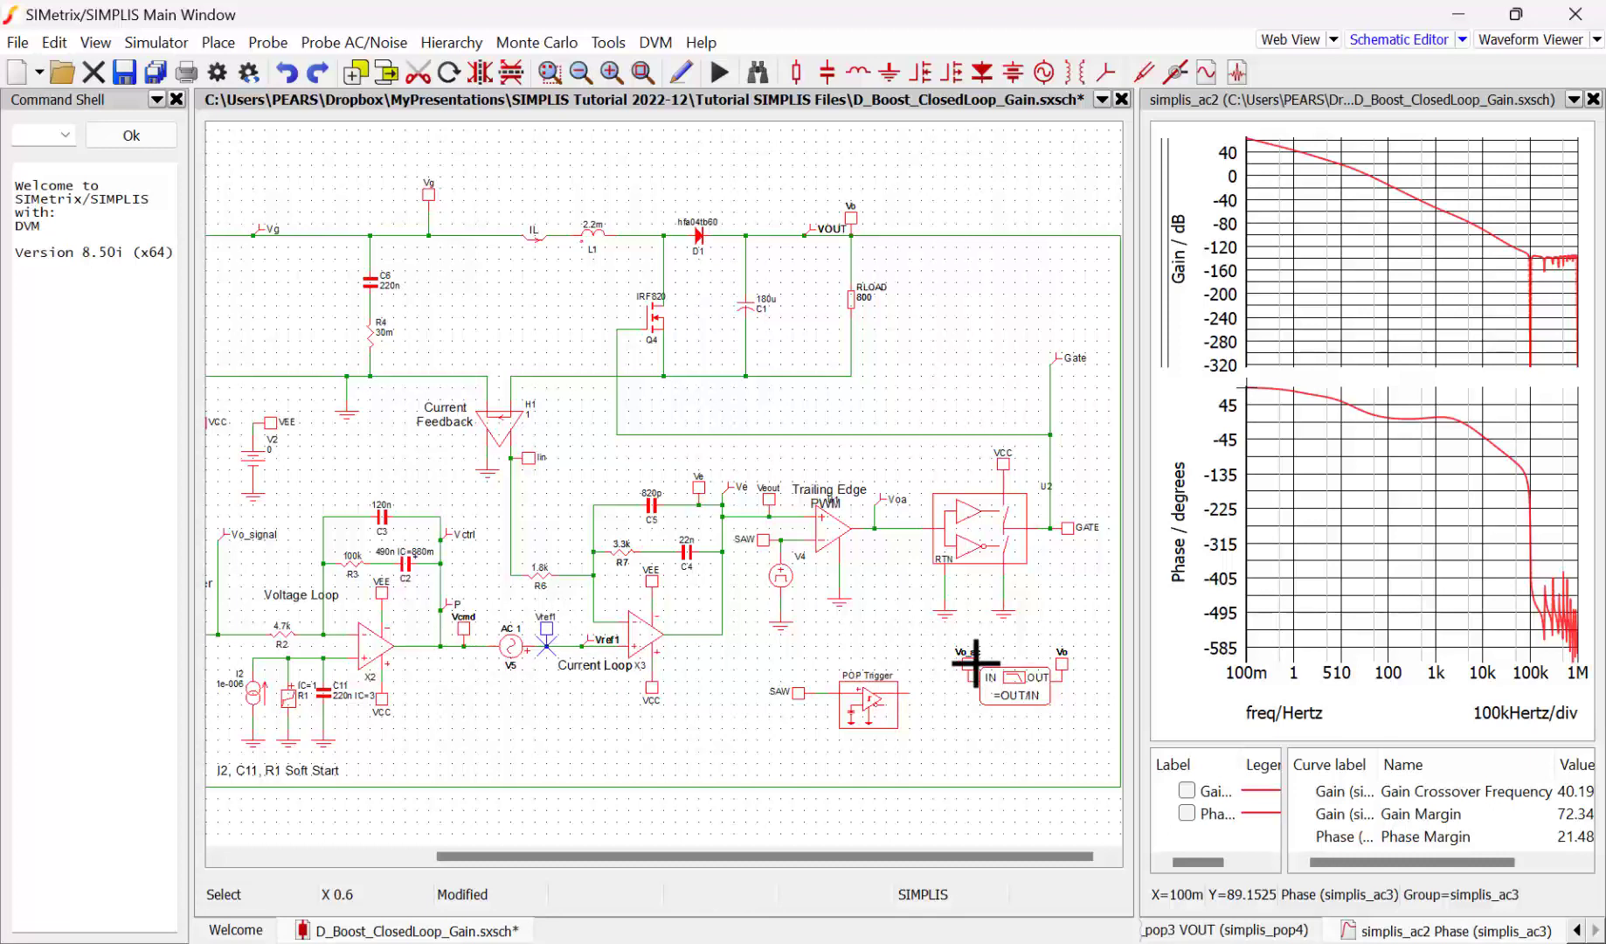
double_click(967, 662)
click(750, 470)
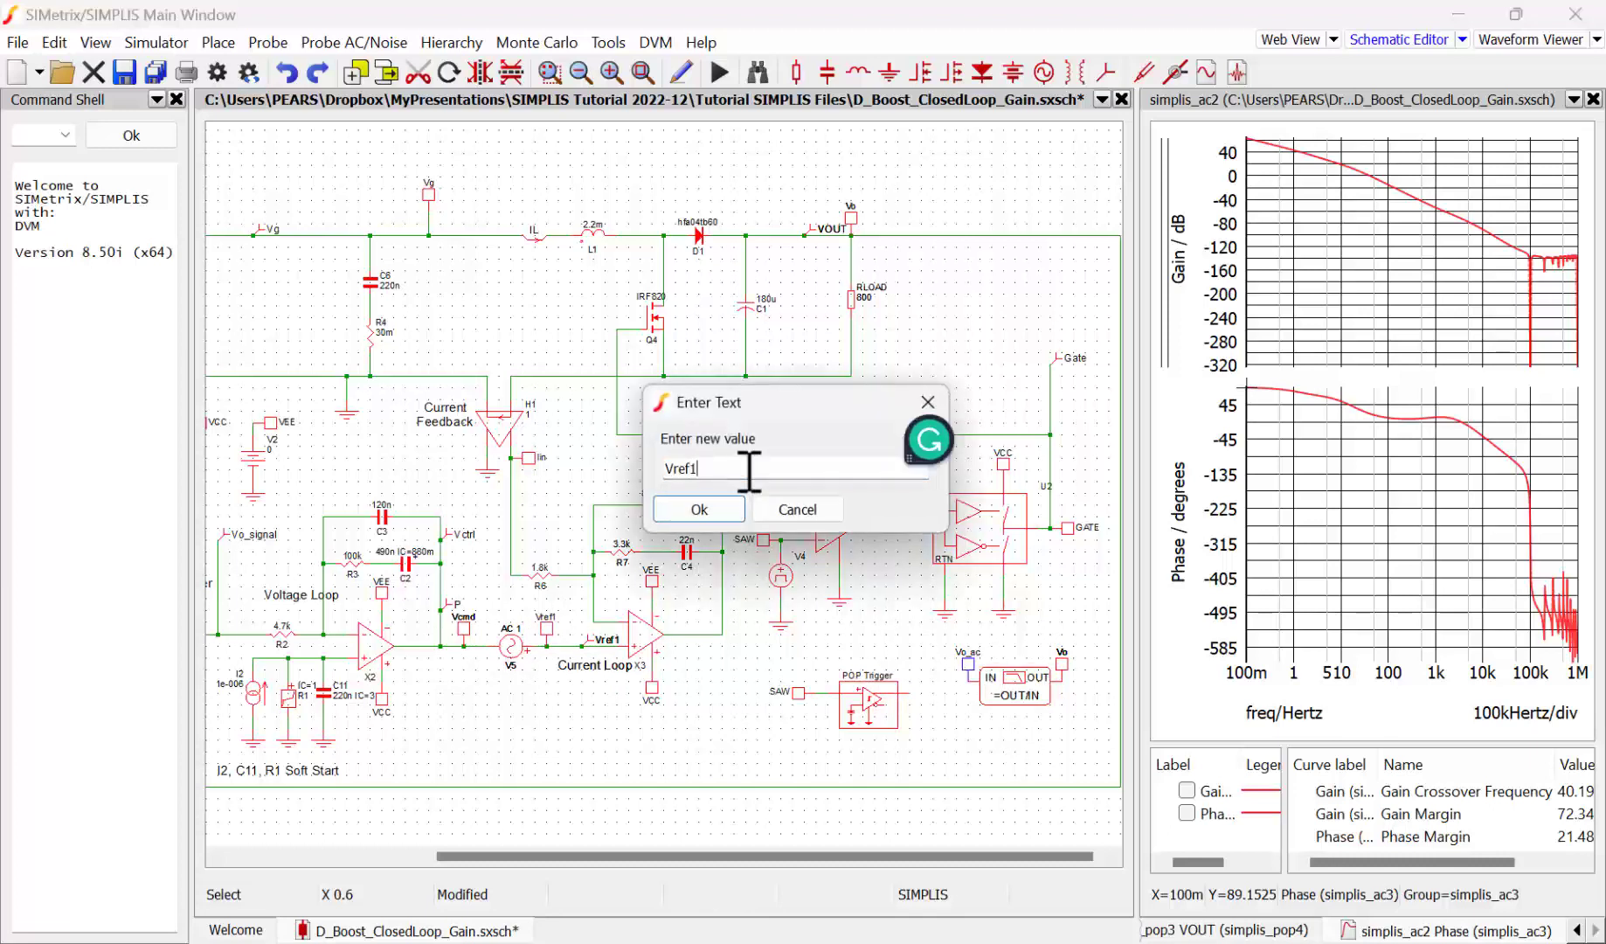
text(Vref1)
click(699, 509)
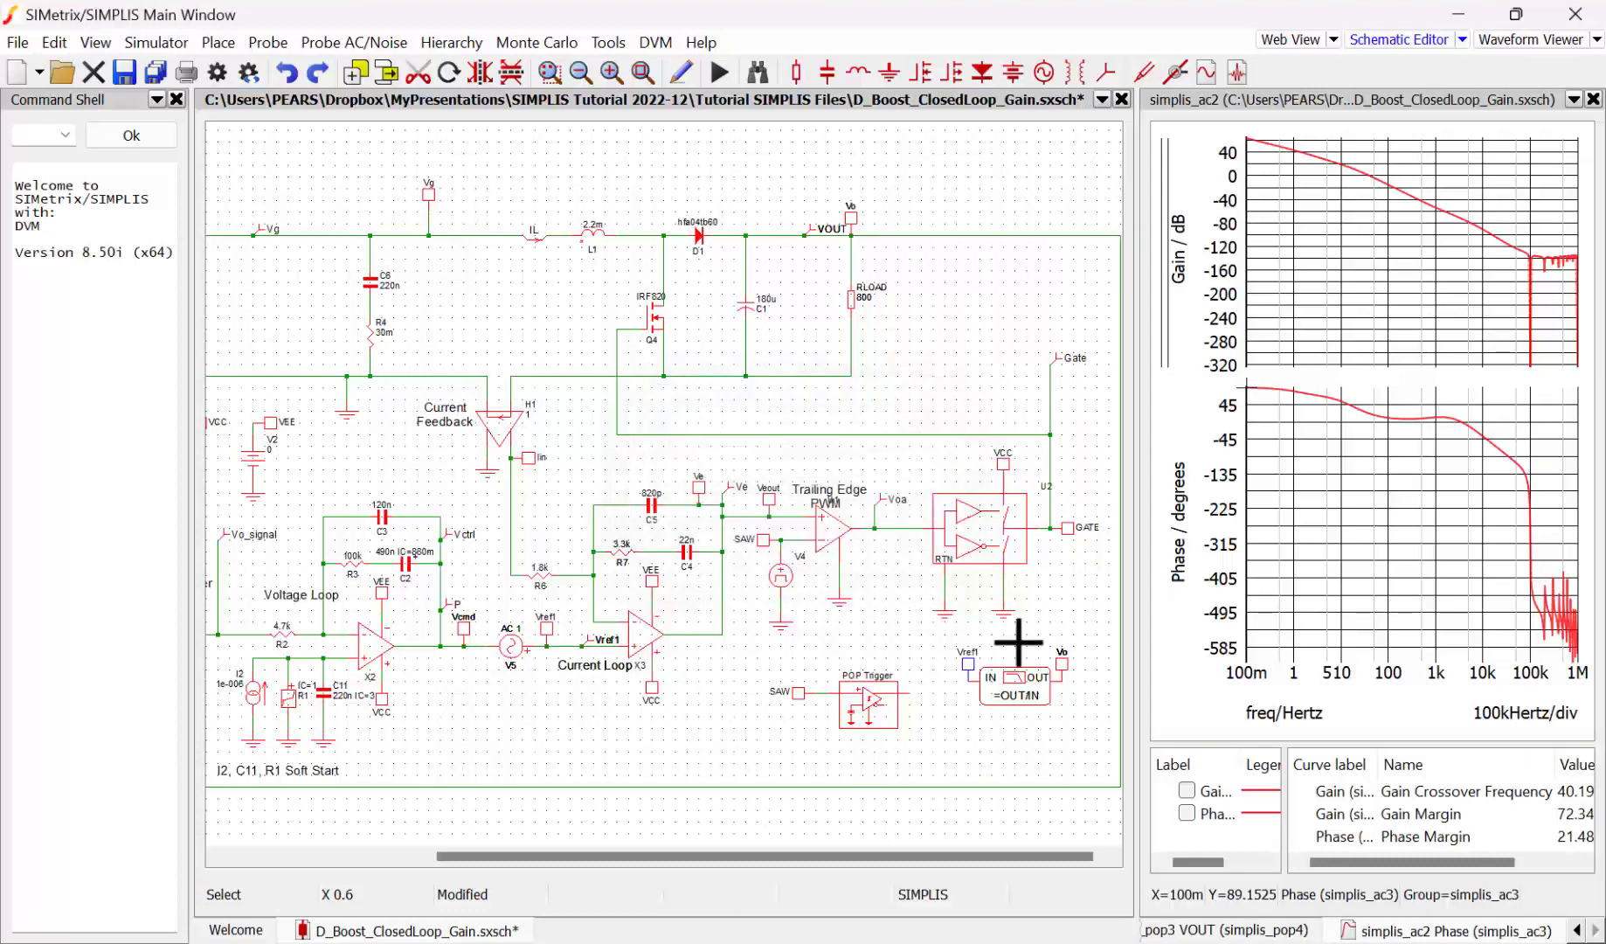
double_click(1071, 664)
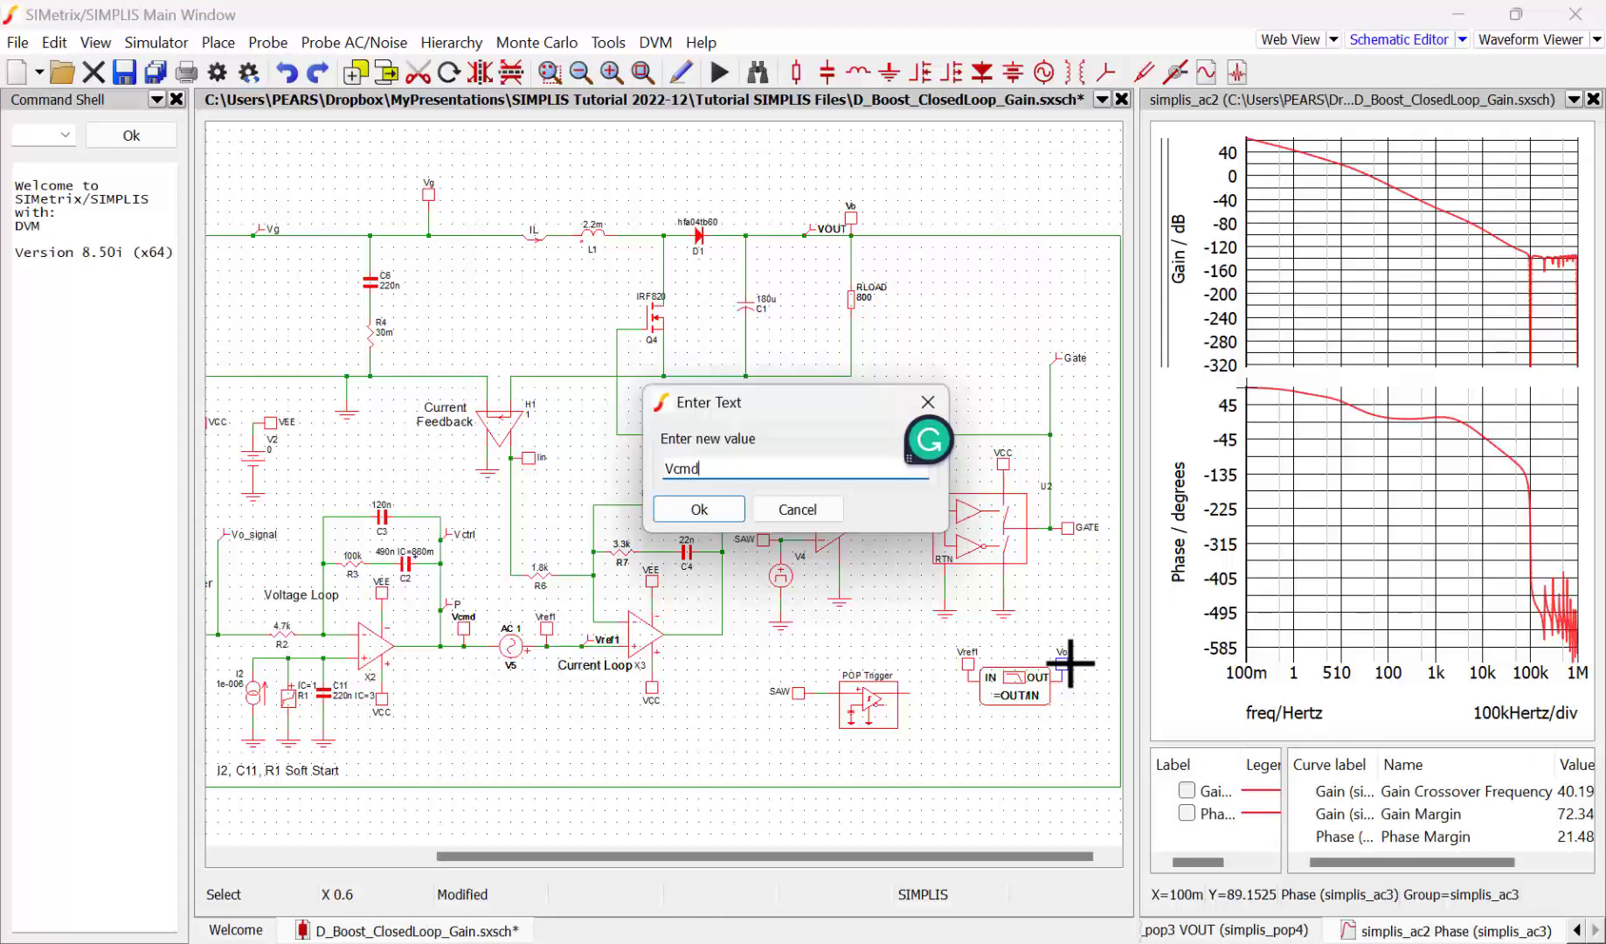
click(701, 510)
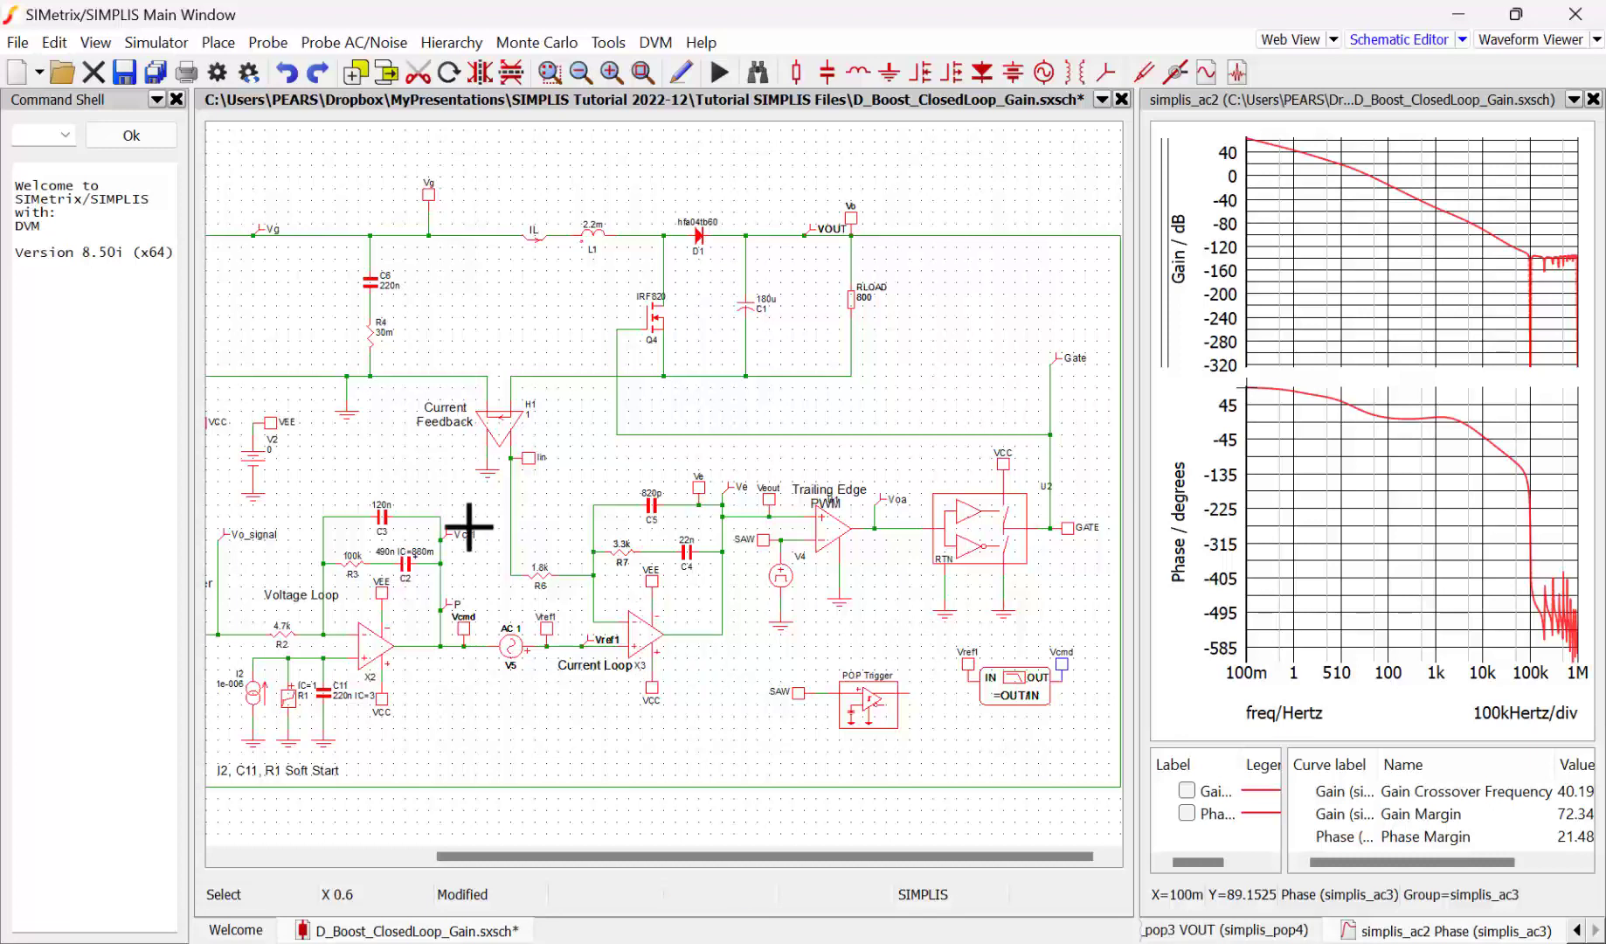
Rerun the AC sweep and view the overlaid Bode plot, crossover 40.195579 Hz, 72.342238 dB margin
click(150, 44)
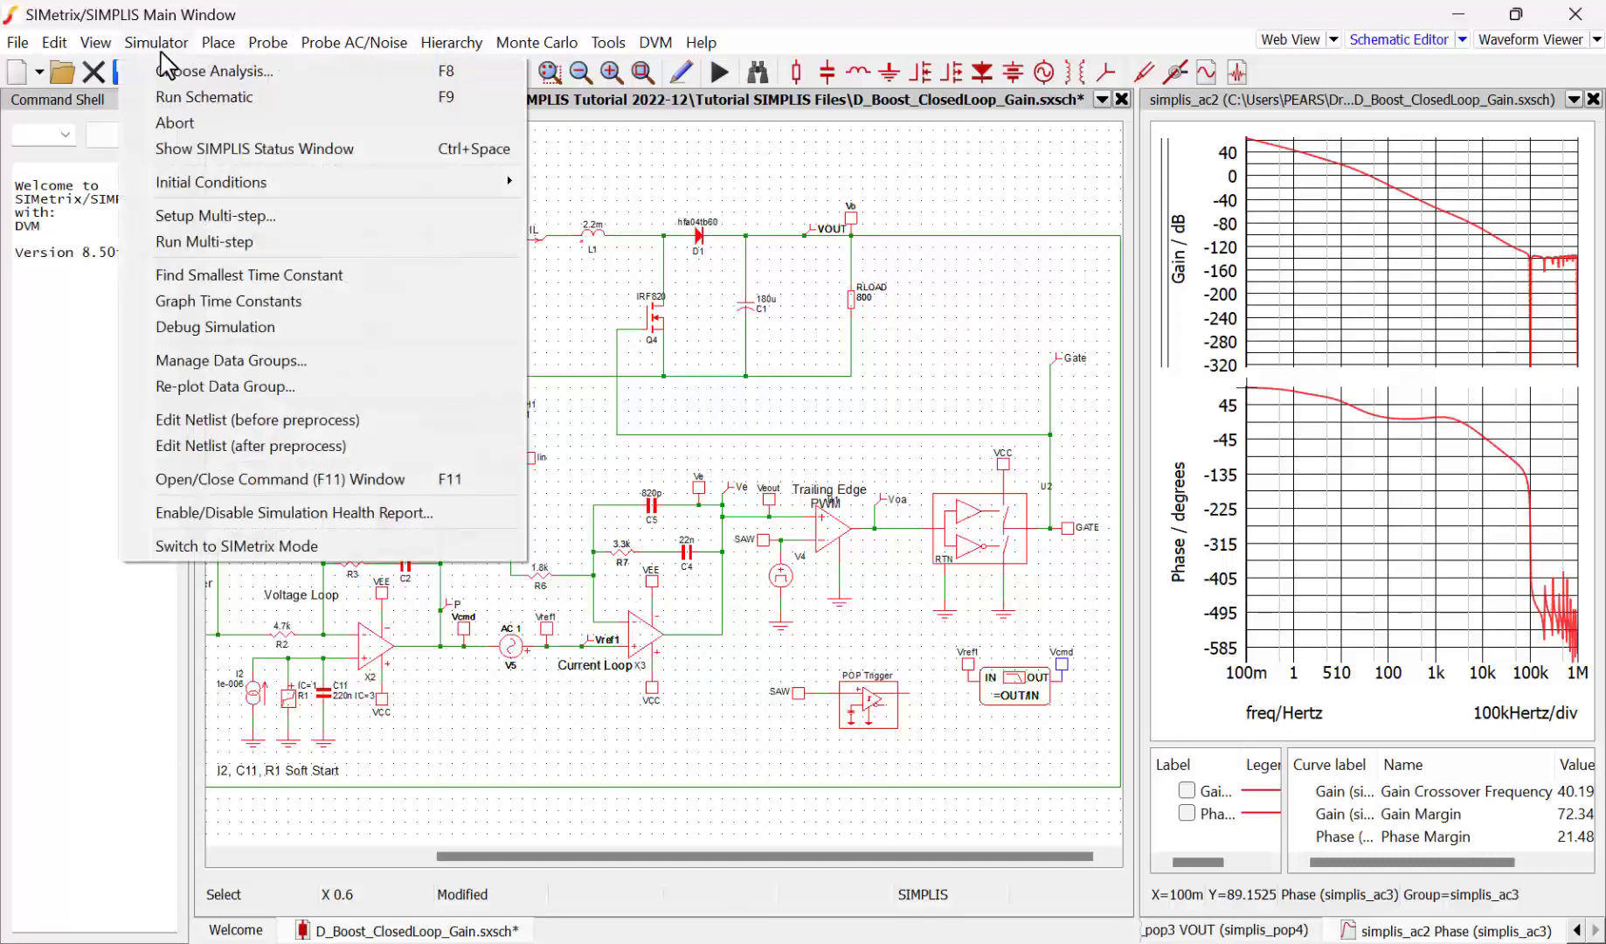
click(173, 71)
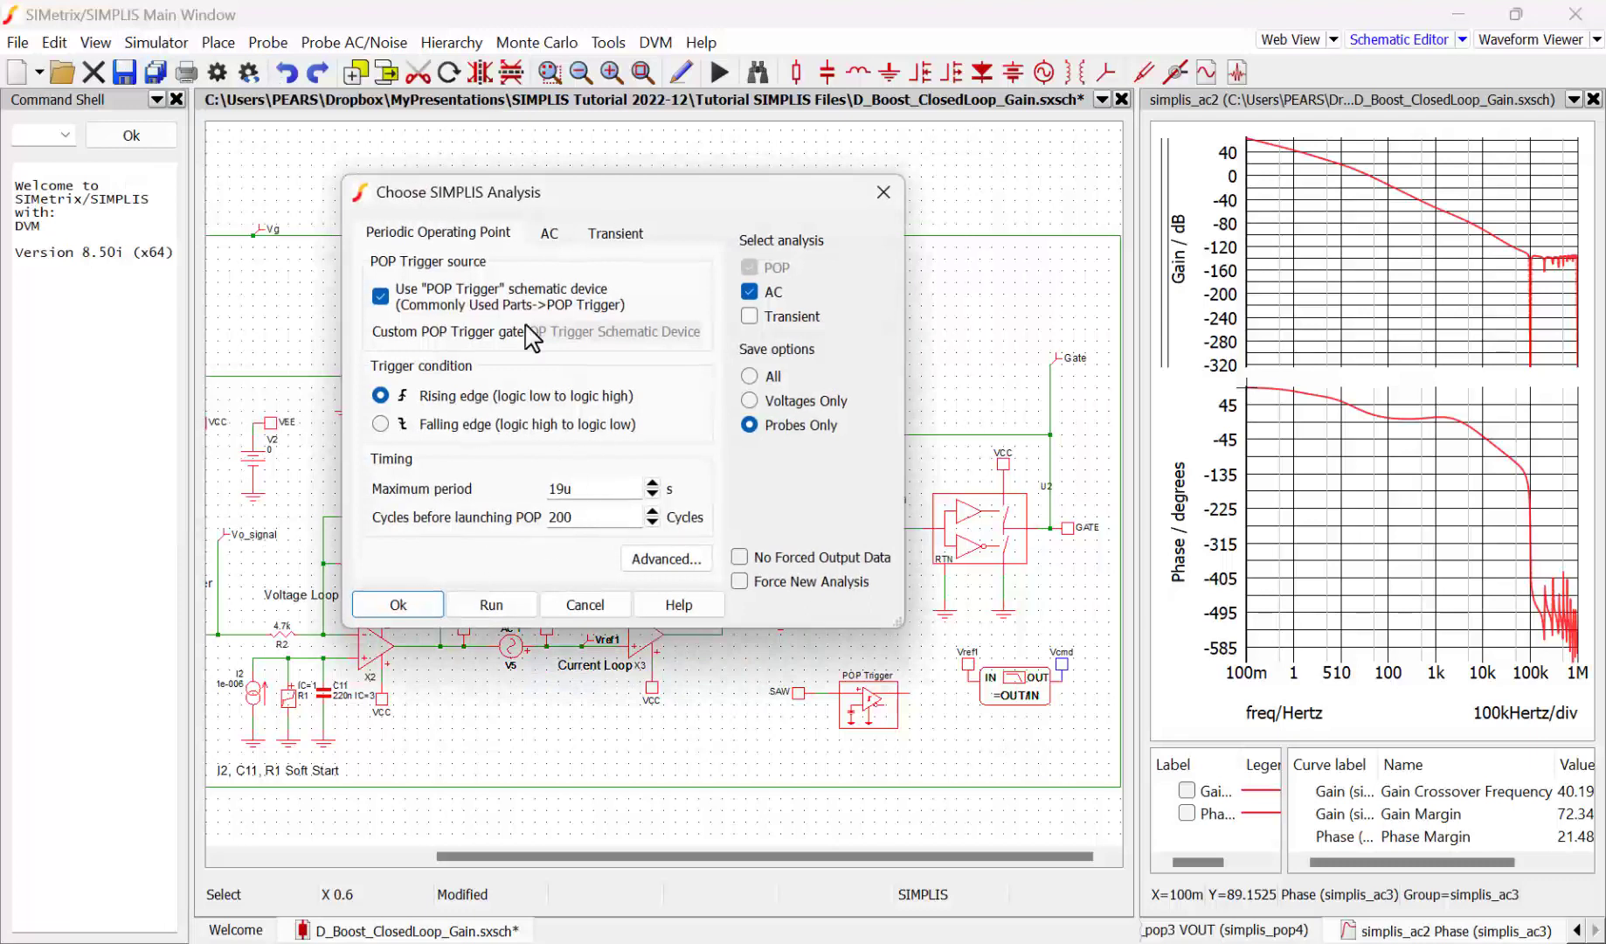
click(564, 233)
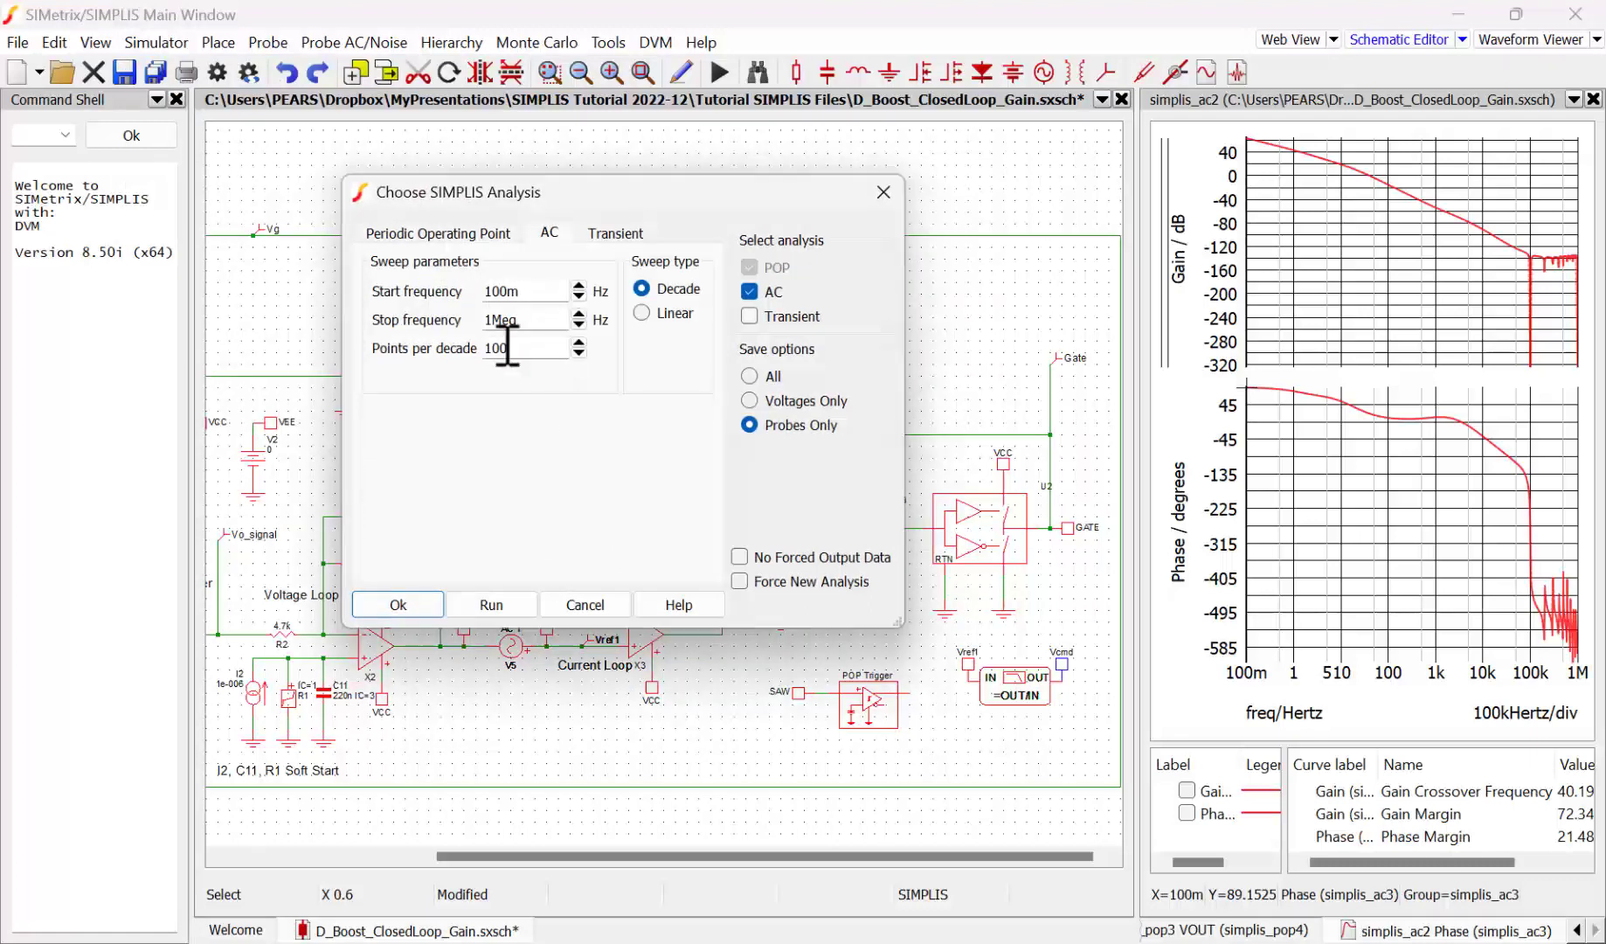
click(490, 606)
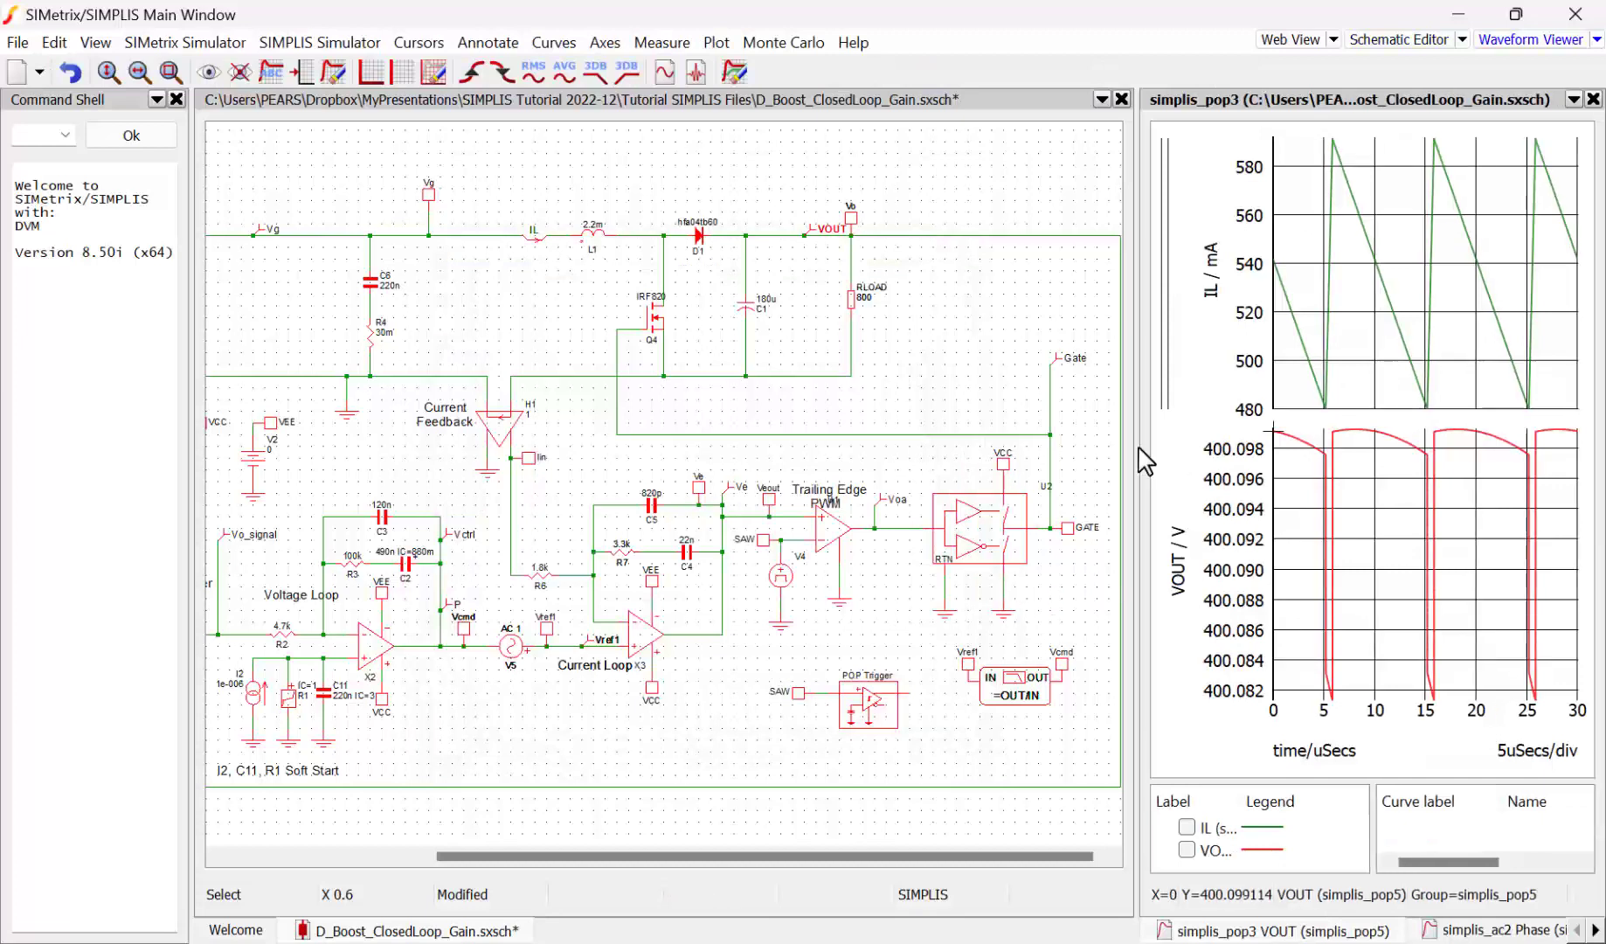
drag(1138, 449, 725, 455)
click(1065, 935)
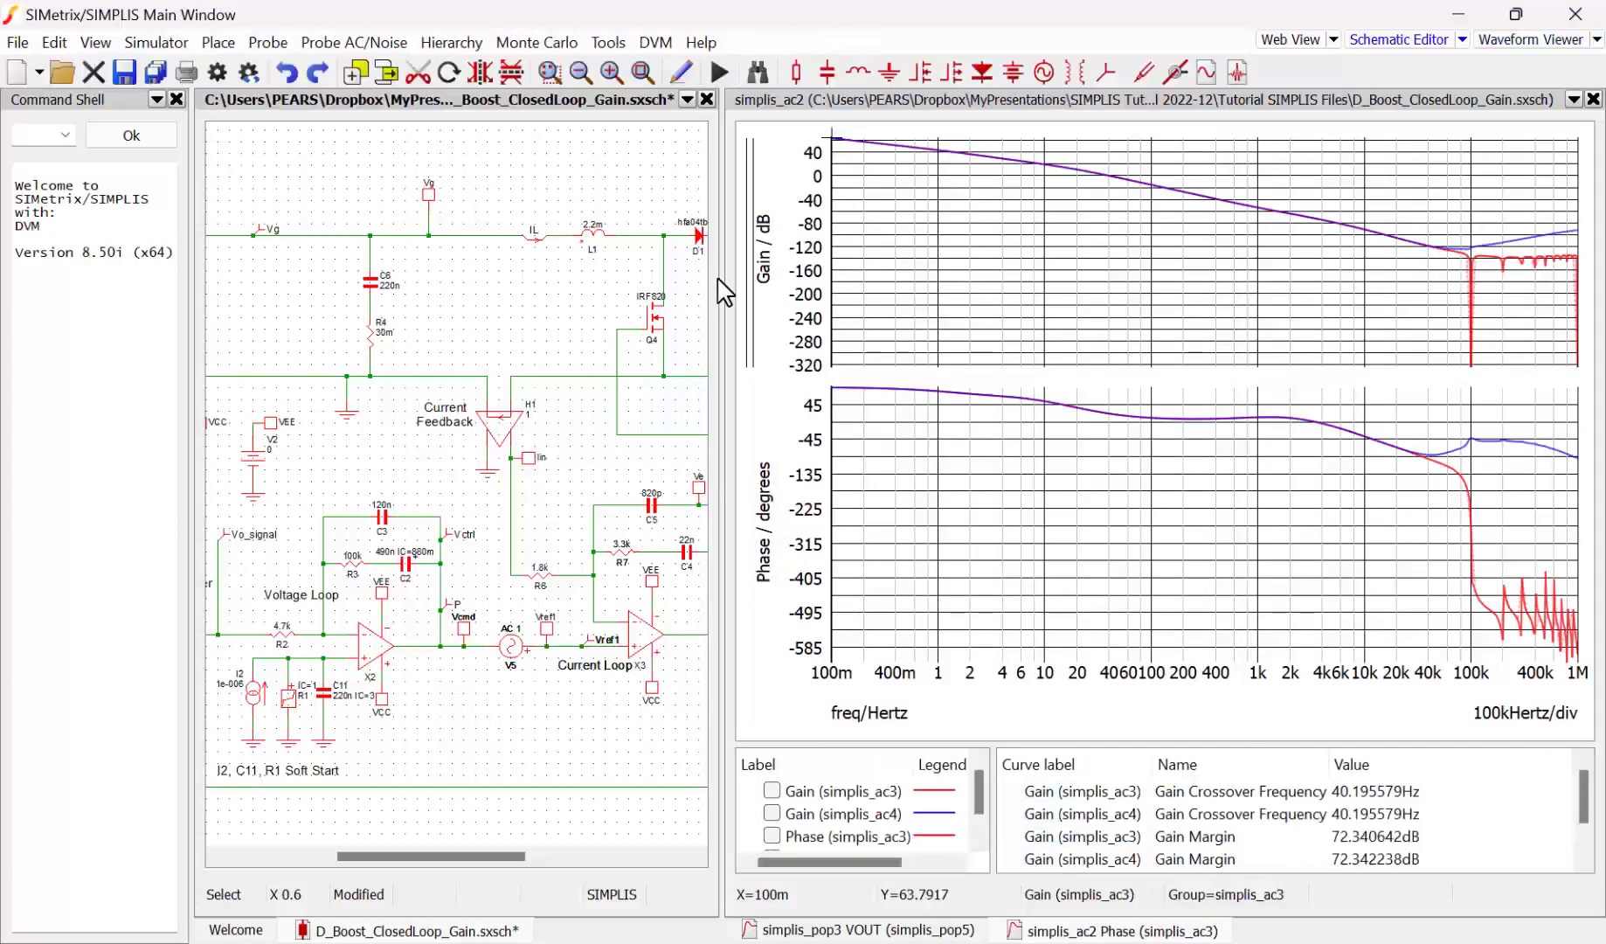
Widen the Bode plot to compare the simplis_ac3 and simplis_ac4 gain and phase curves
drag(720, 280, 574, 280)
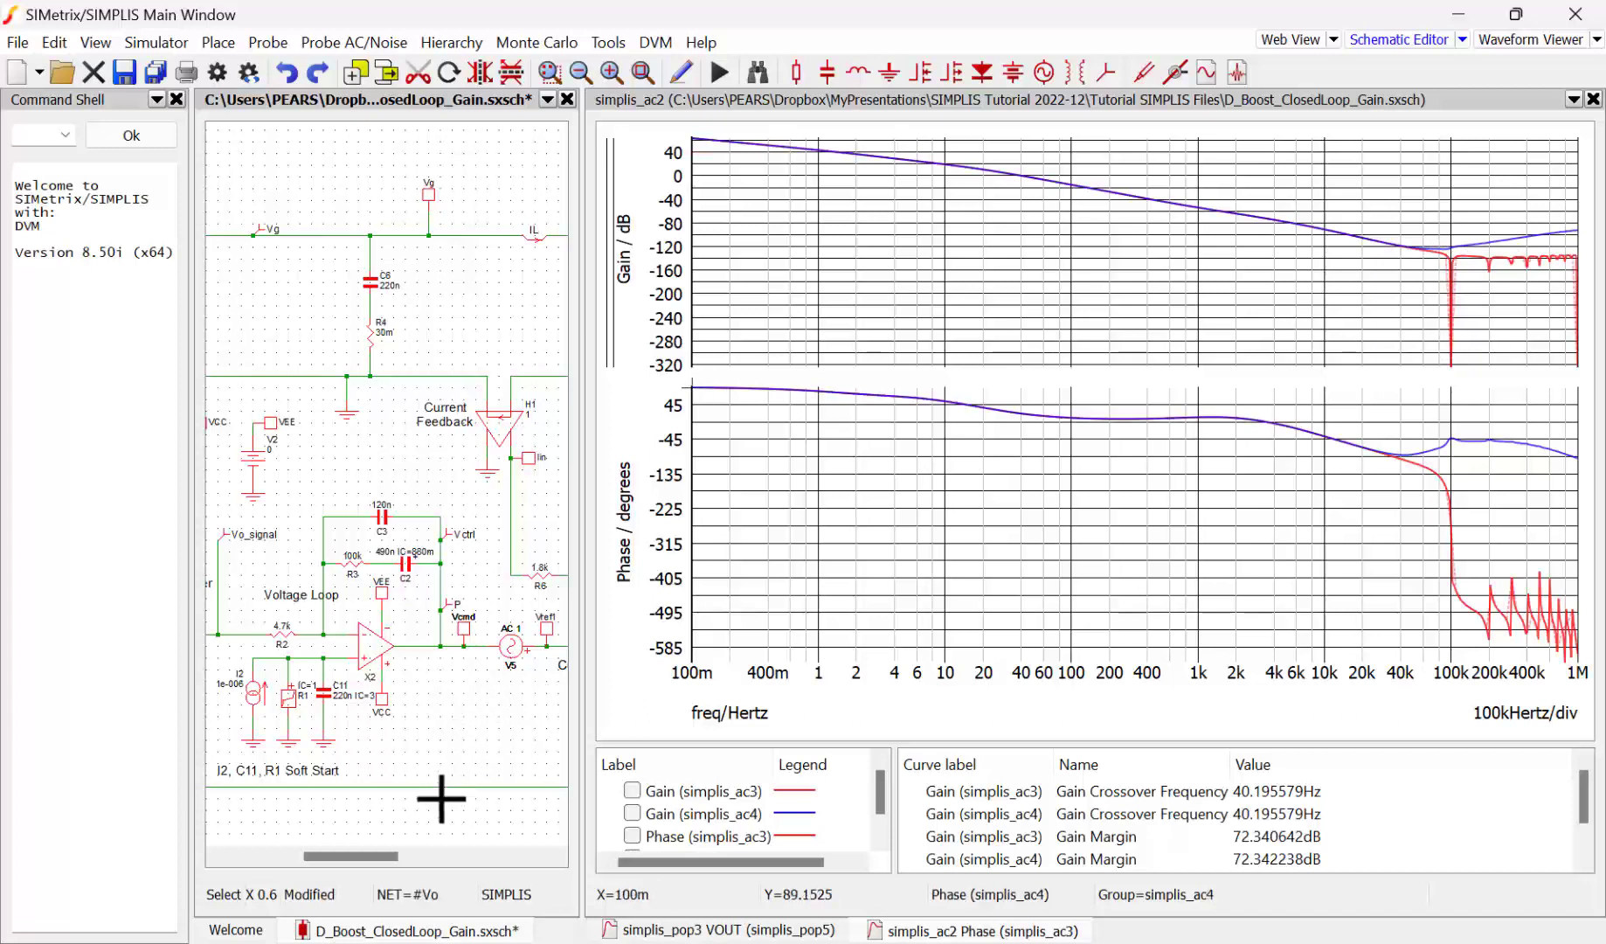
Widen the schematic pane to show the full circuit with V5 between Vcmd and Vref1
drag(583, 395, 1127, 387)
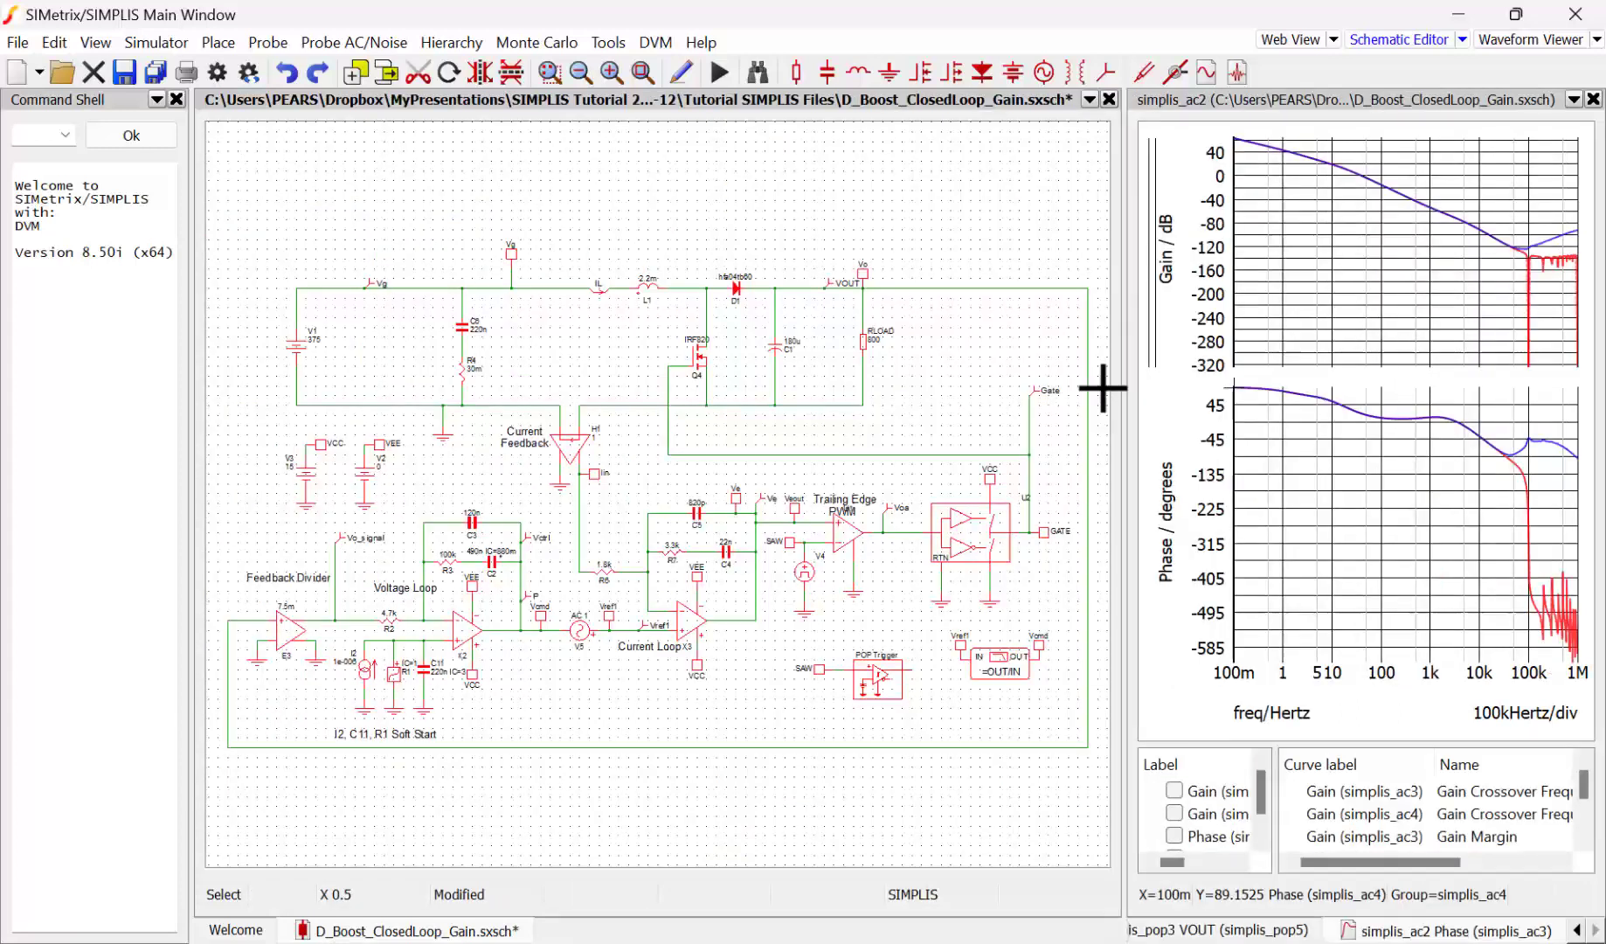